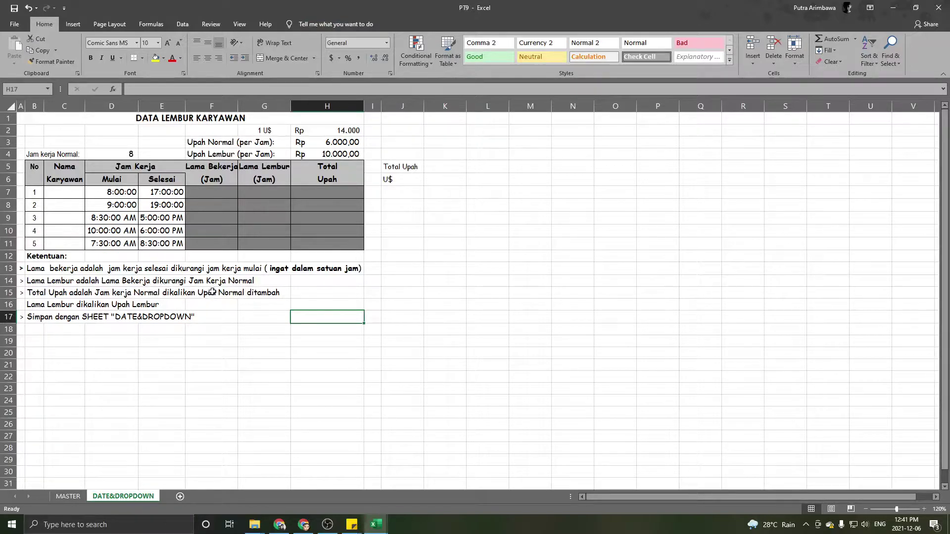
# - Widen the Nama Karyawan column C and auto-fit columns F, G and J to their contents
pyautogui.click(191, 315)
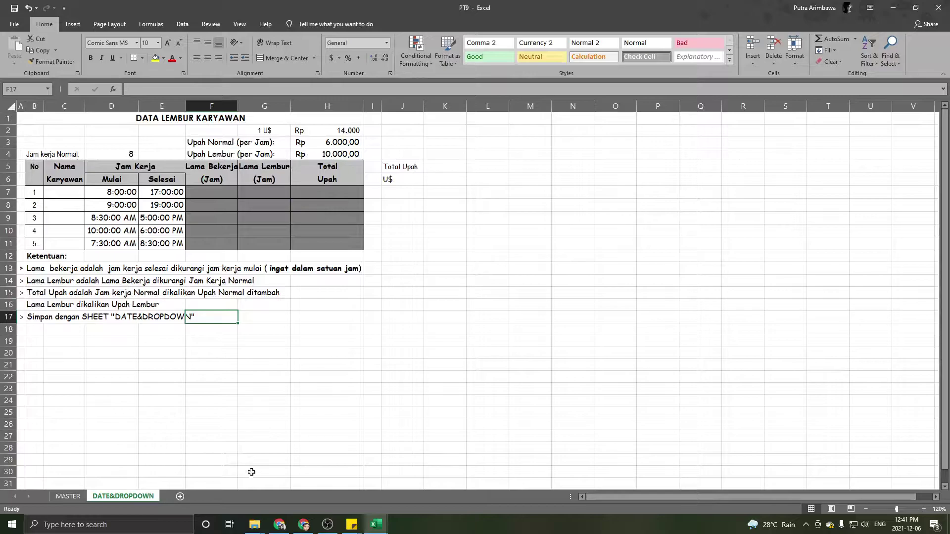
pyautogui.click(300, 226)
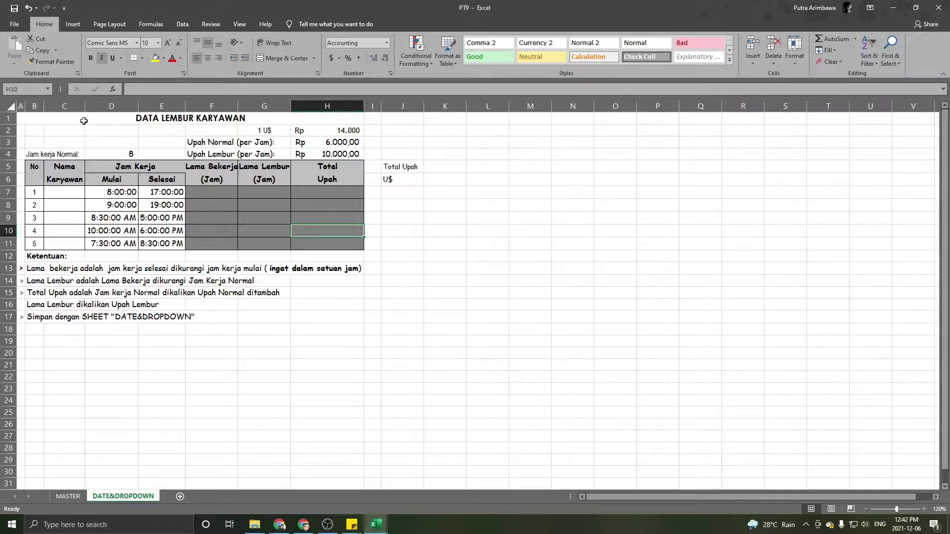
pyautogui.moveTo(84, 106); pyautogui.dragTo(129, 105)
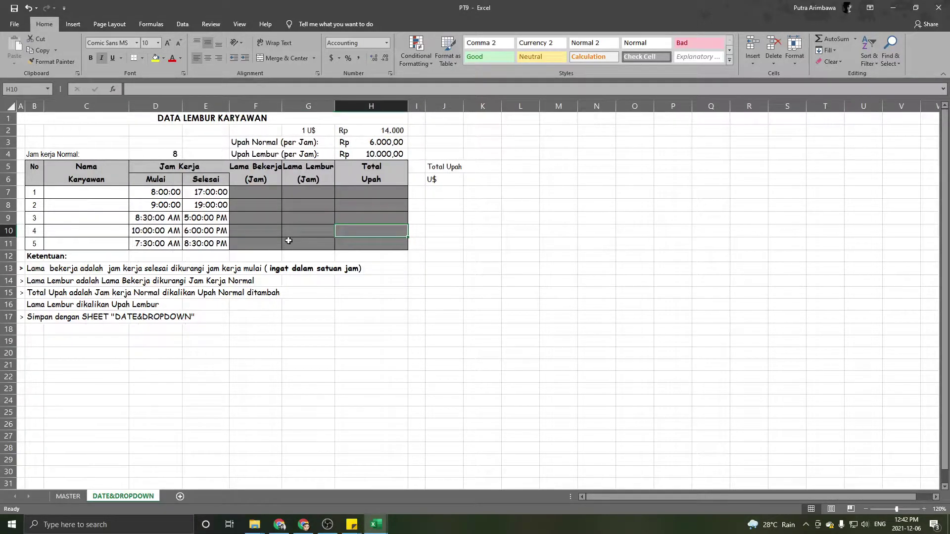
pyautogui.click(371, 277)
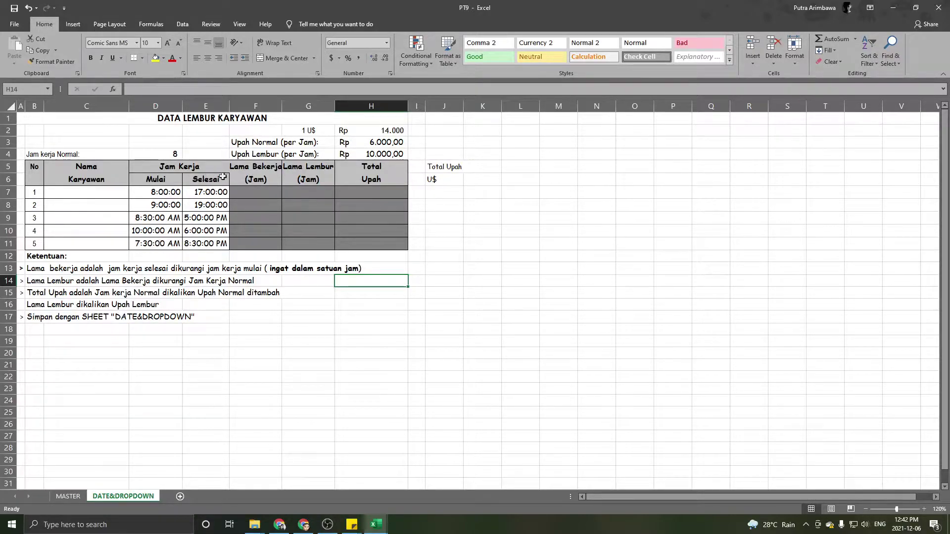
pyautogui.doubleClick(281, 106)
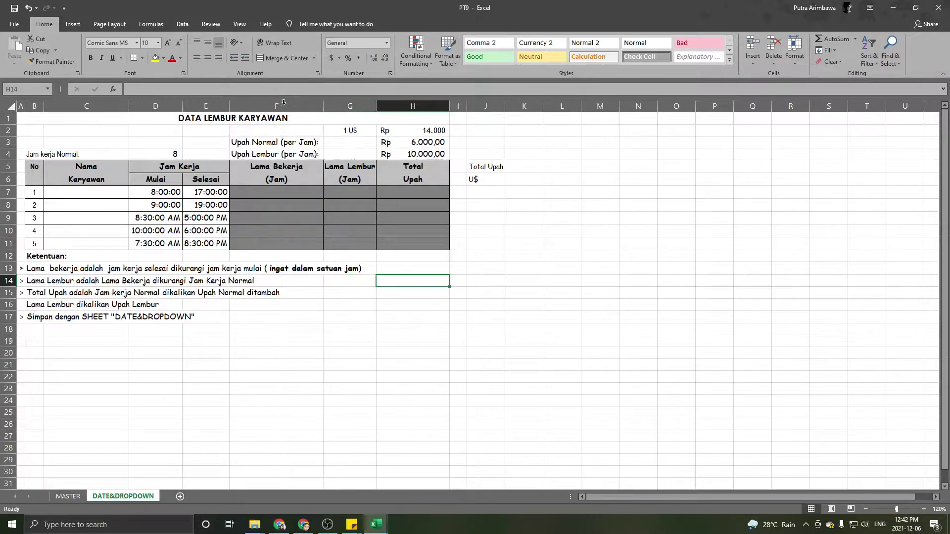
pyautogui.doubleClick(376, 106)
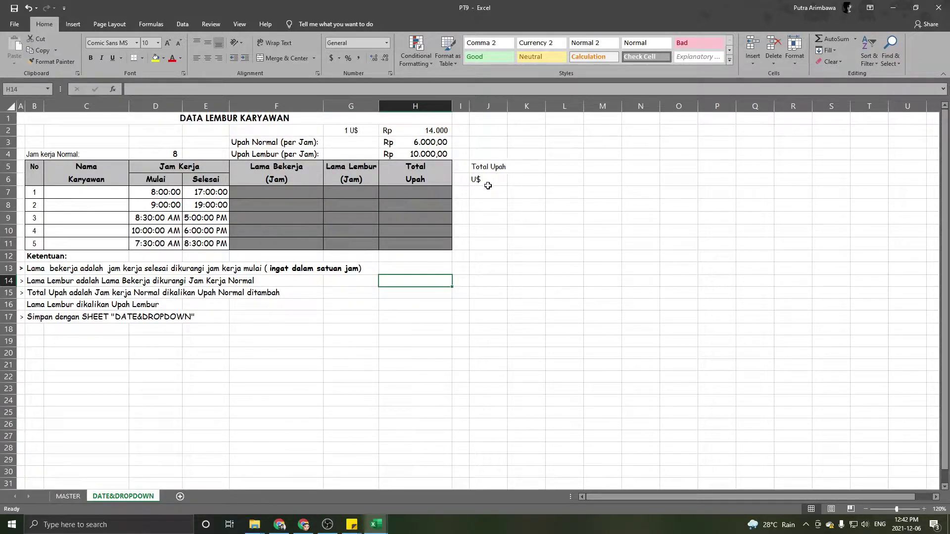
pyautogui.doubleClick(508, 106)
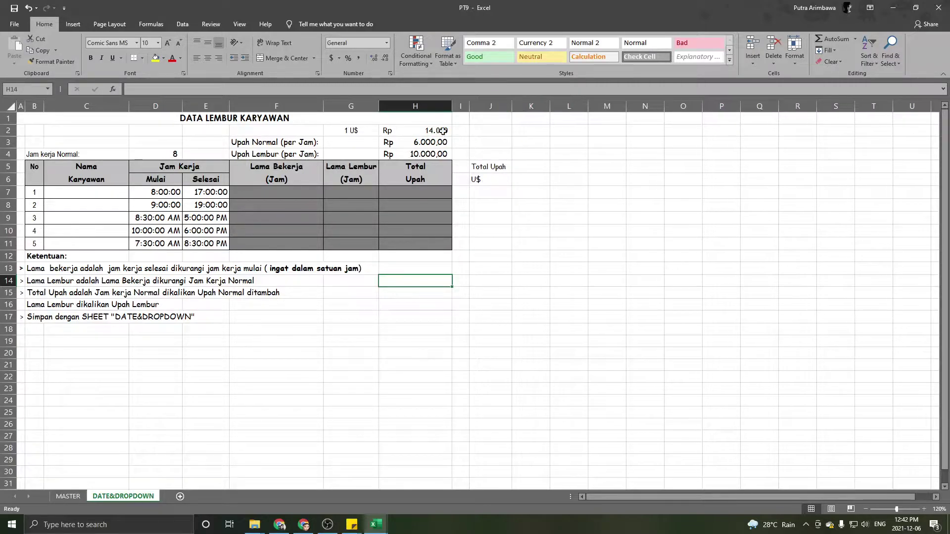
# - Examine the employee salary table on the MASTER sheet and return to the DATE&DROPDOWN sheet
pyautogui.click(248, 301)
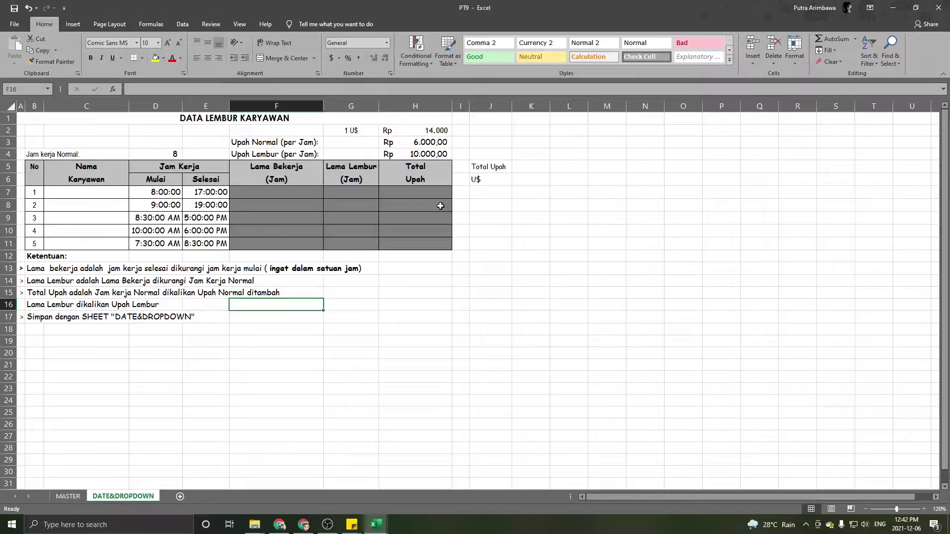
pyautogui.click(423, 193)
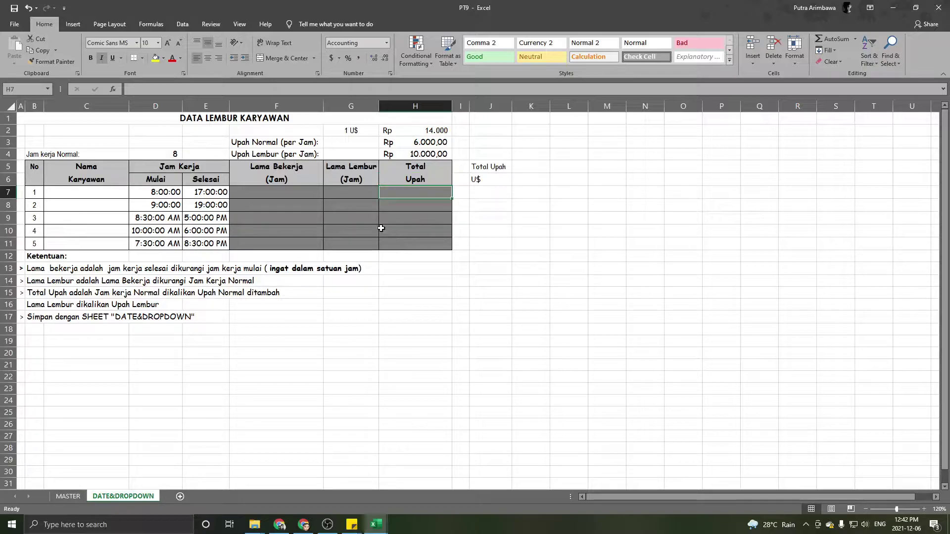
pyautogui.click(79, 497)
pyautogui.click(127, 496)
pyautogui.click(70, 499)
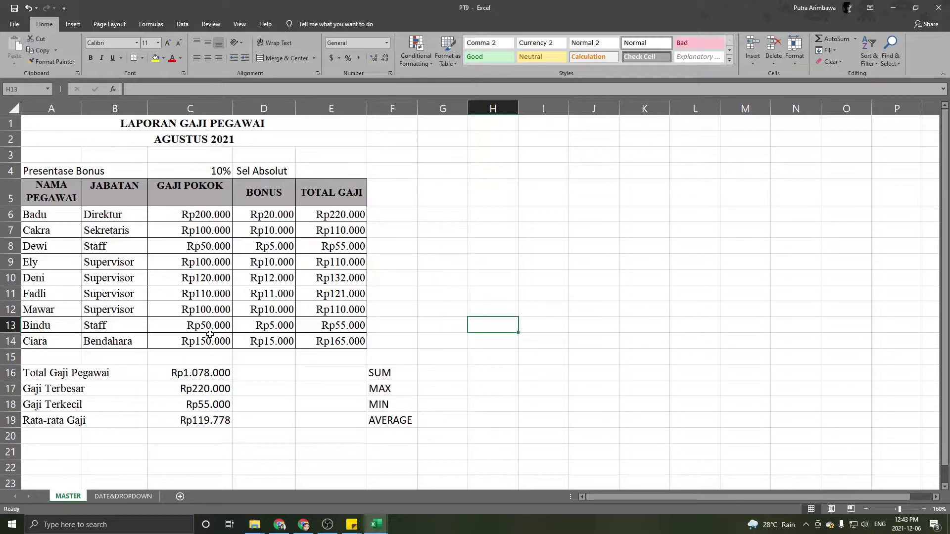
pyautogui.click(126, 497)
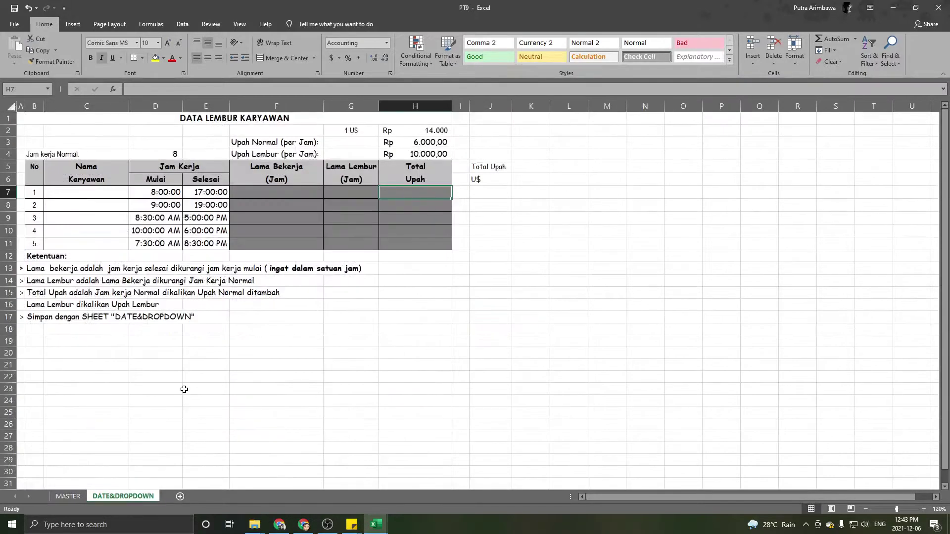
pyautogui.click(114, 193)
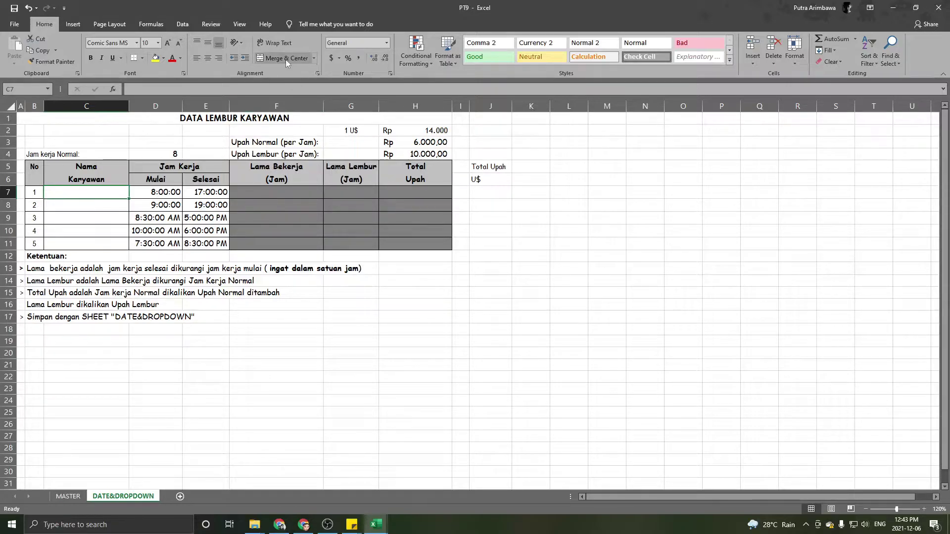
pyautogui.click(314, 58)
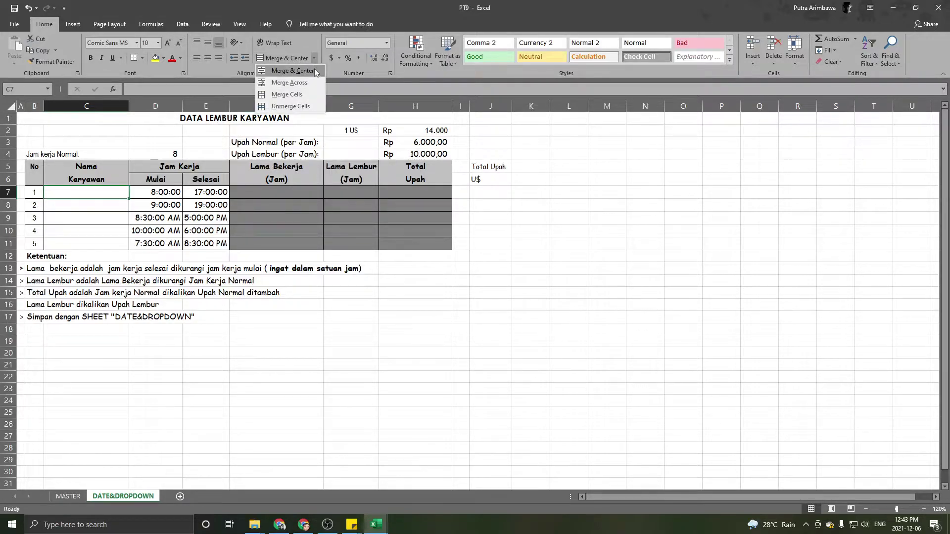
pyautogui.click(307, 317)
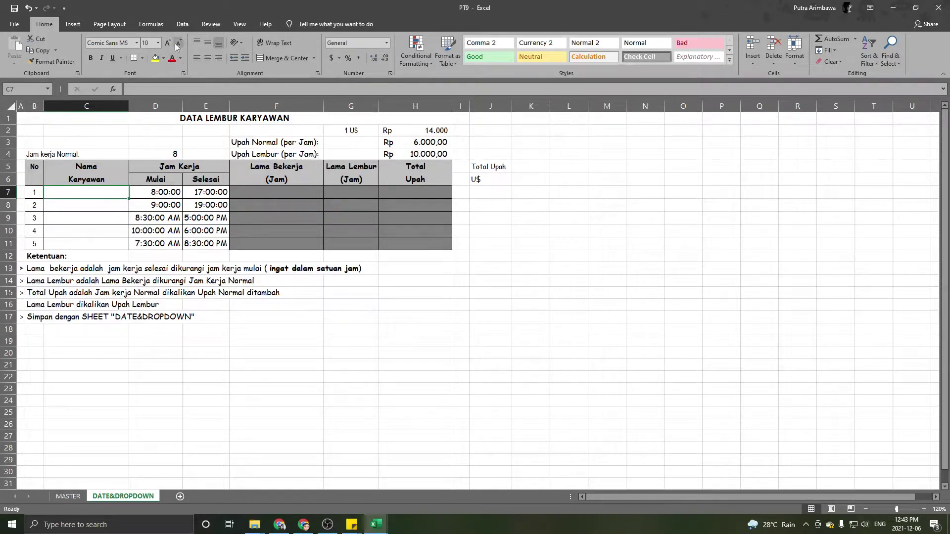
pyautogui.click(158, 43)
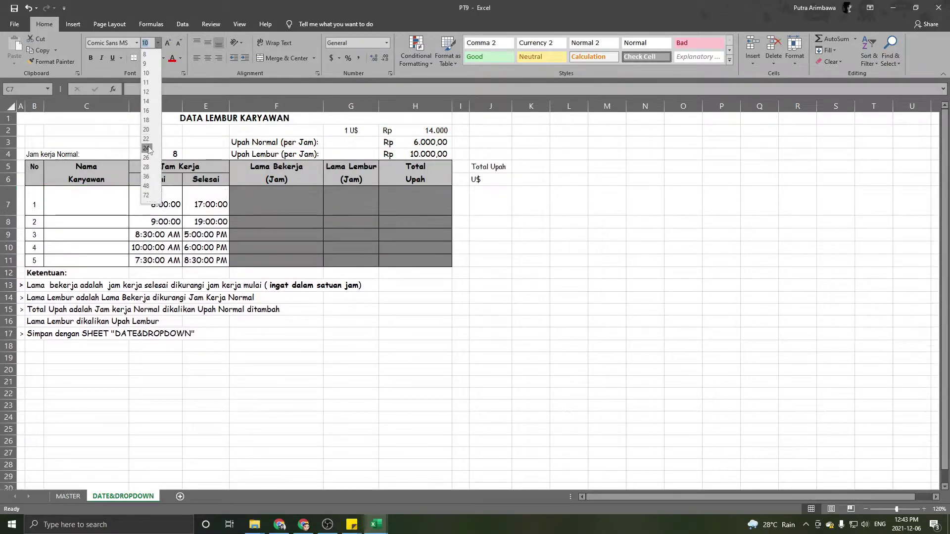
pyautogui.click(432, 272)
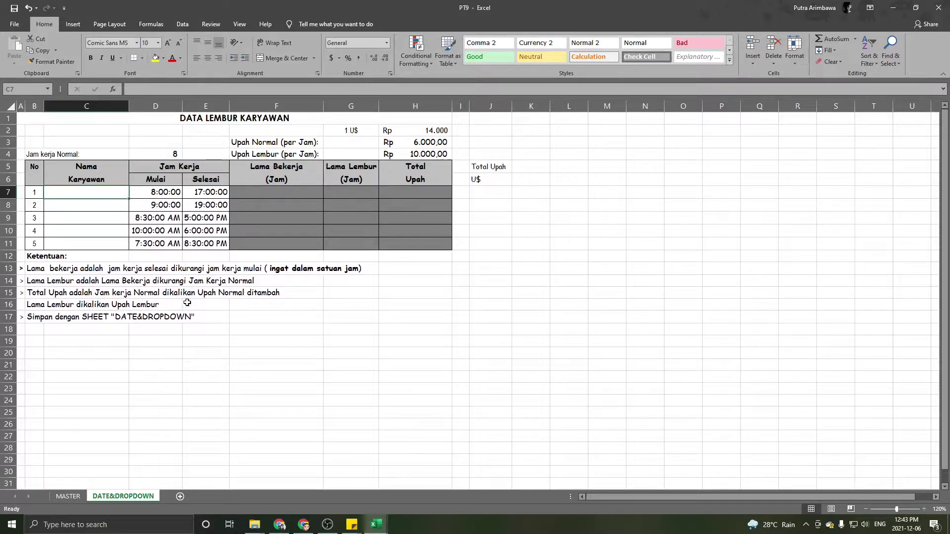
pyautogui.click(103, 234)
pyautogui.click(92, 190)
pyautogui.moveTo(92, 190); pyautogui.dragTo(89, 243)
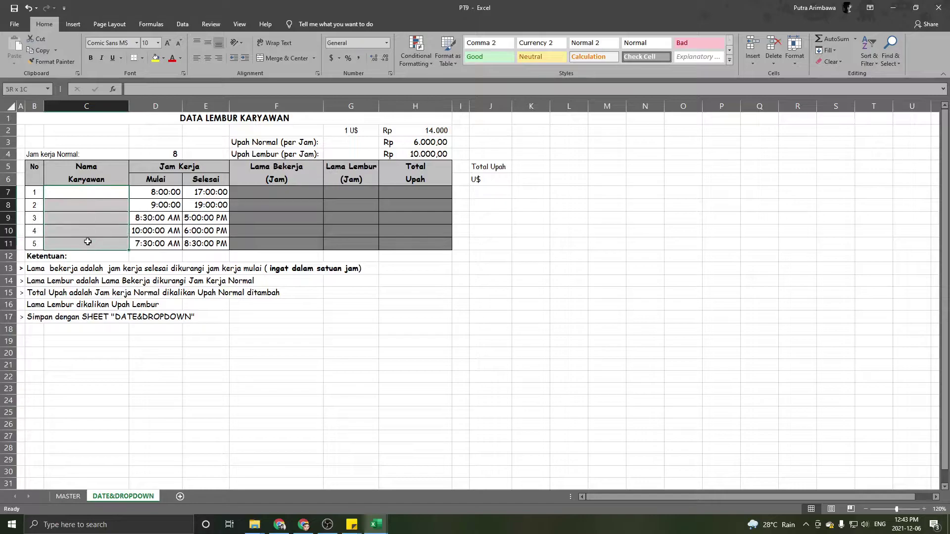
pyautogui.click(68, 496)
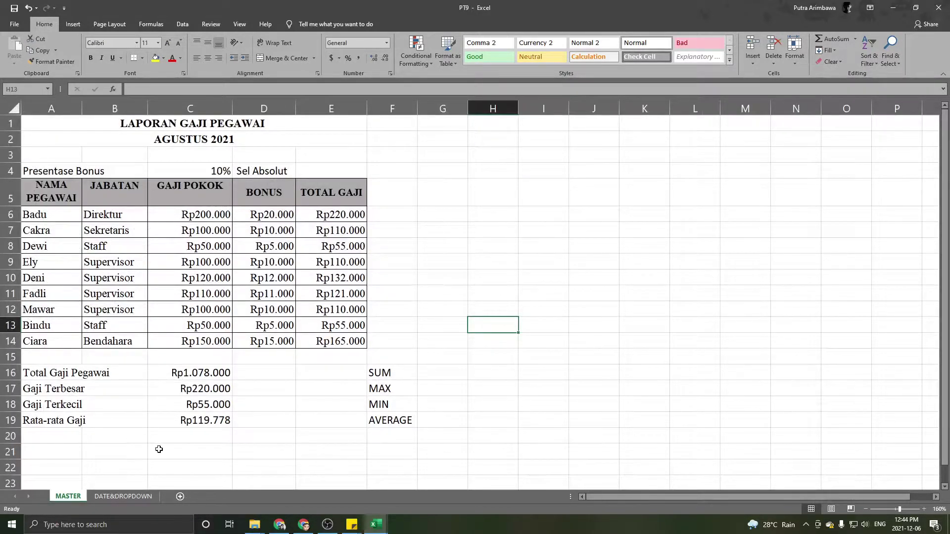
pyautogui.click(123, 496)
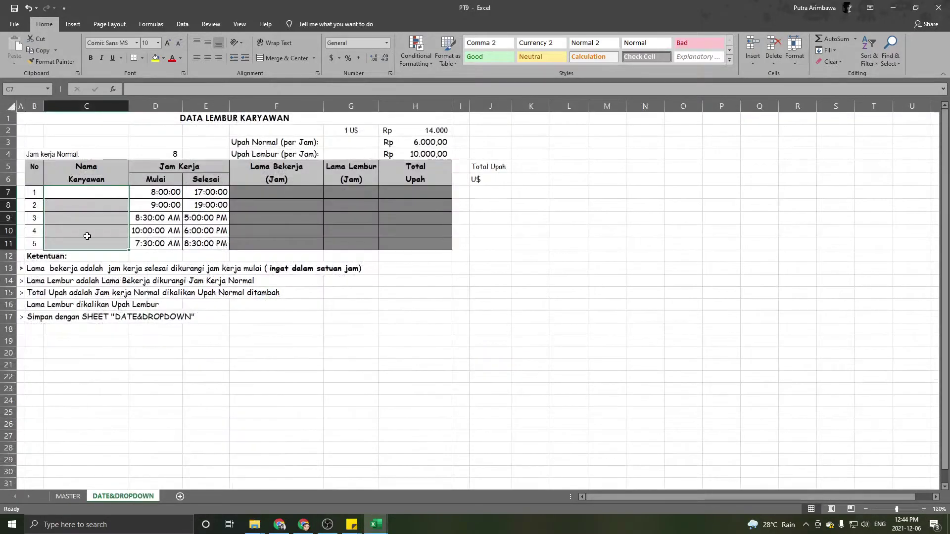
# - Start a Data Validation rule for the Nama Karyawan cells C7:C11 that allows only List entries
pyautogui.moveTo(74, 191); pyautogui.dragTo(76, 244)
pyautogui.click(183, 25)
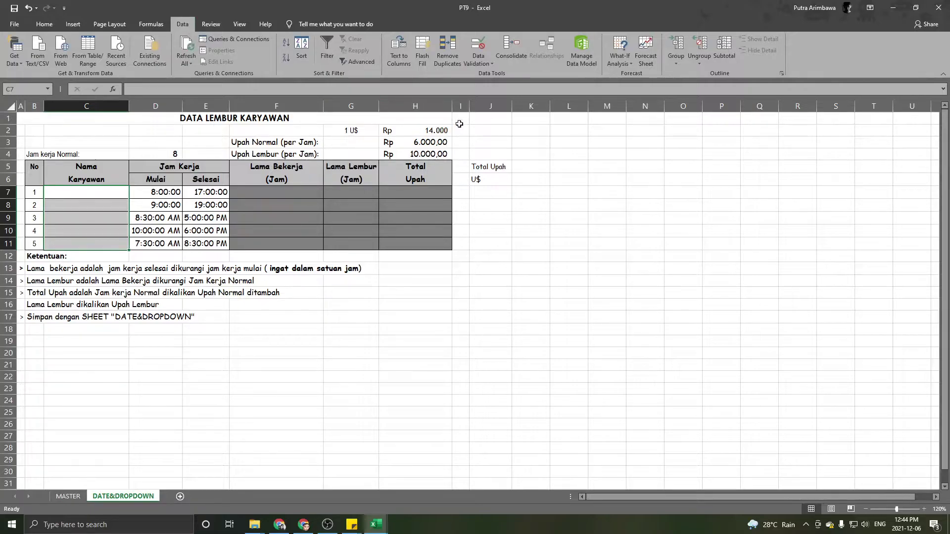
pyautogui.click(486, 63)
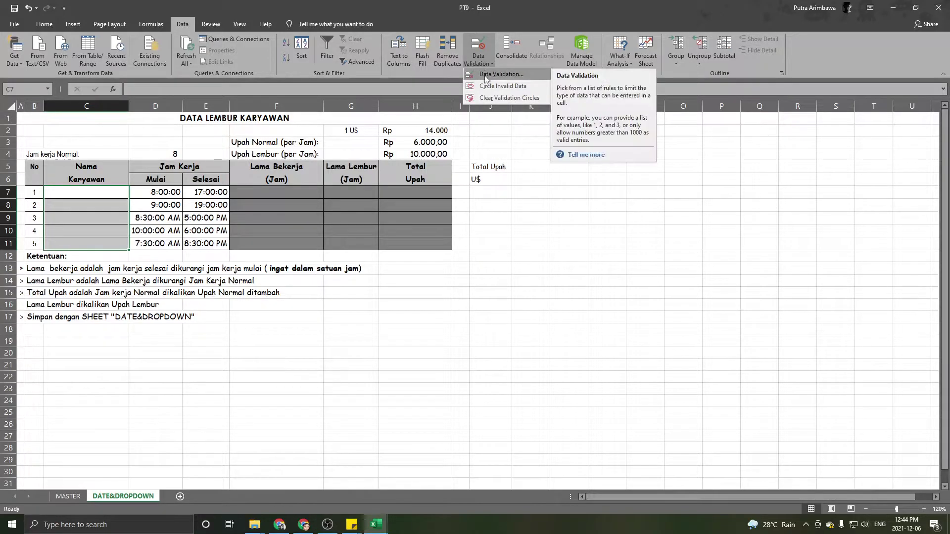
pyautogui.click(485, 75)
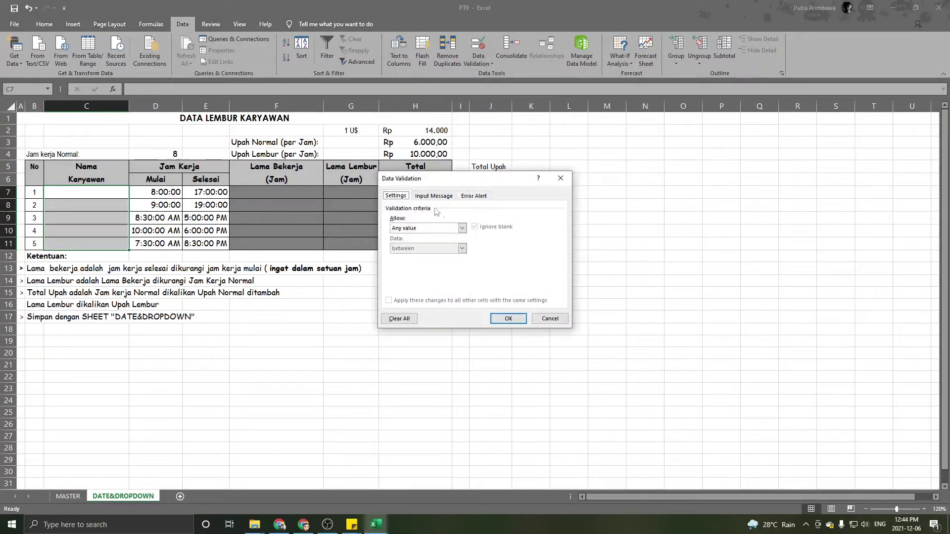
pyautogui.moveTo(405, 178); pyautogui.dragTo(344, 132)
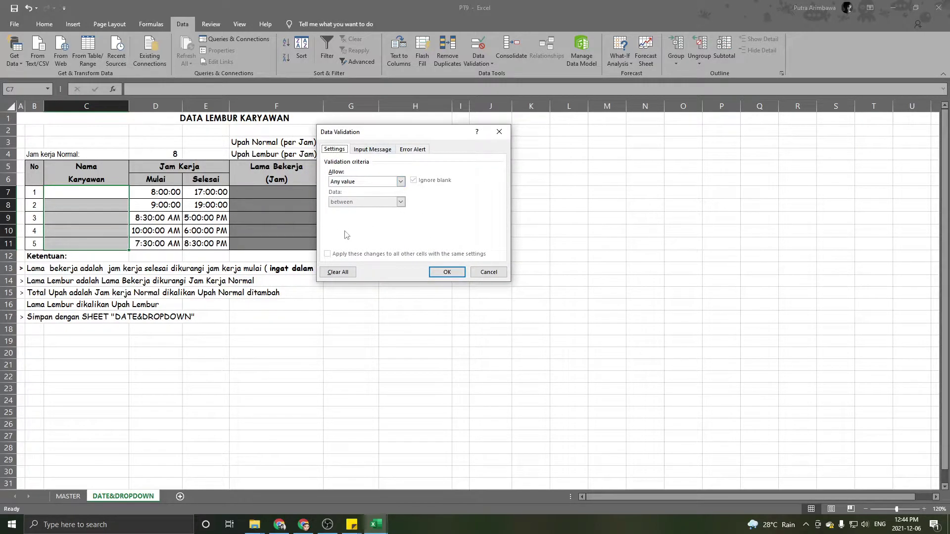
pyautogui.click(400, 182)
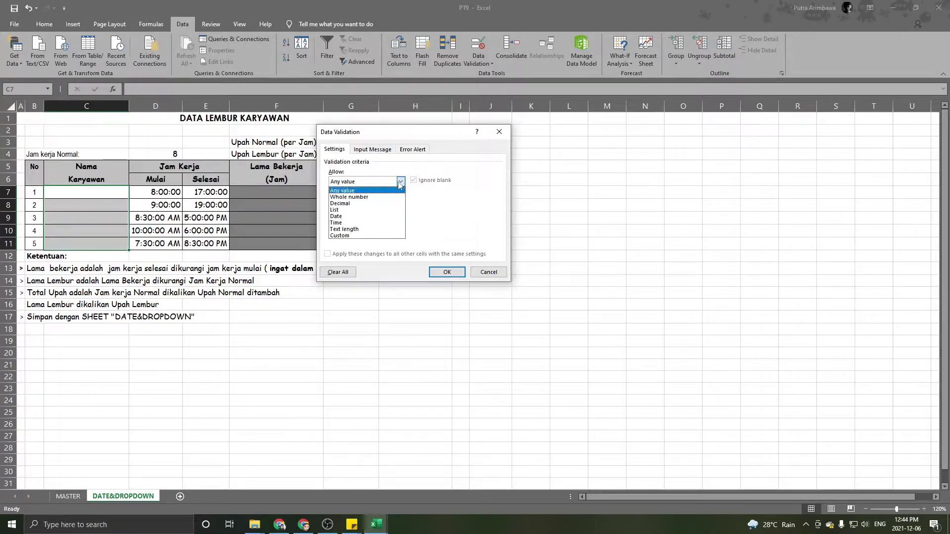
pyautogui.click(391, 210)
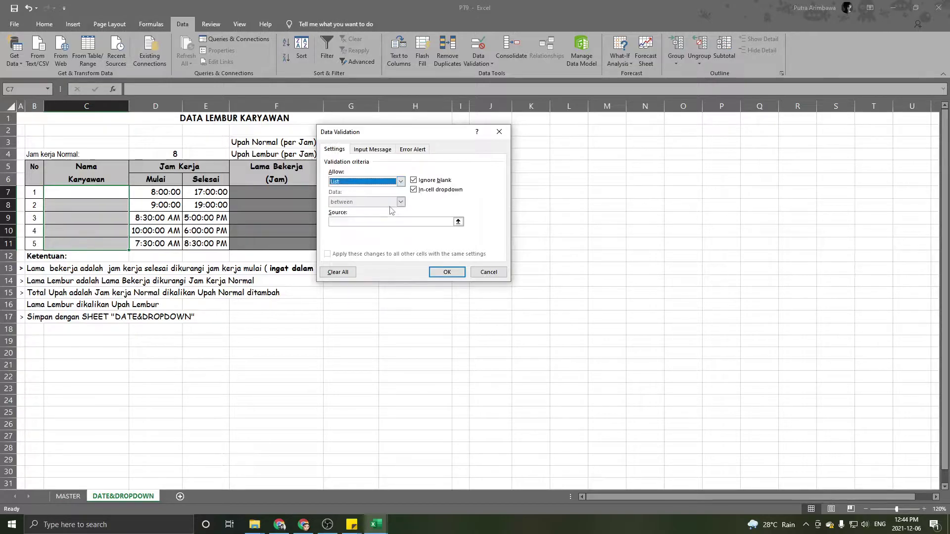
# - Set the validation list's source to the employee names in =MASTER!$A$6:$A$14 and apply the rule
pyautogui.click(458, 222)
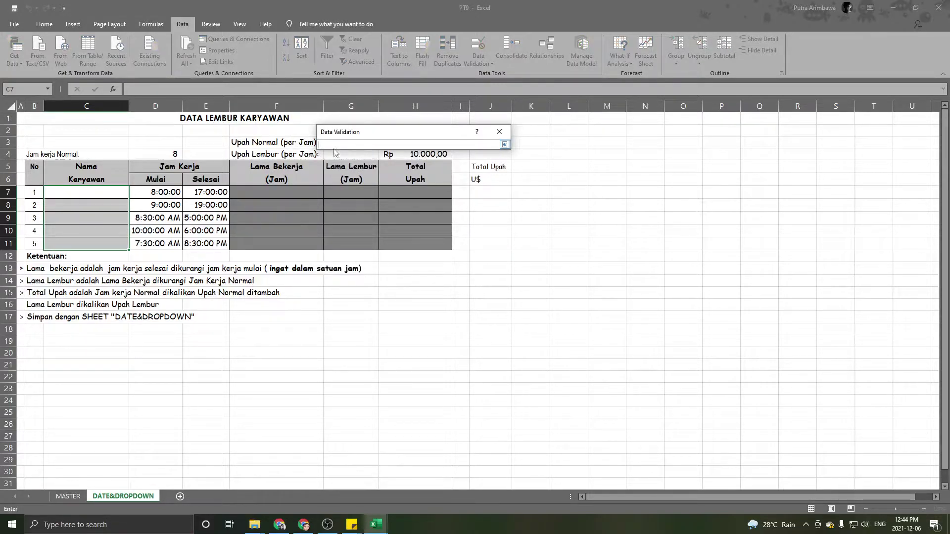
pyautogui.click(76, 497)
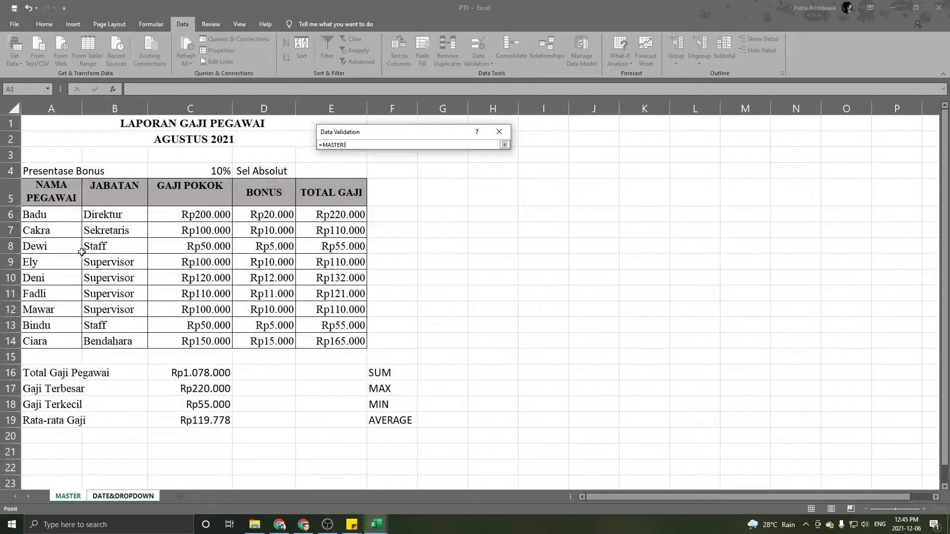
pyautogui.moveTo(111, 214); pyautogui.dragTo(109, 294)
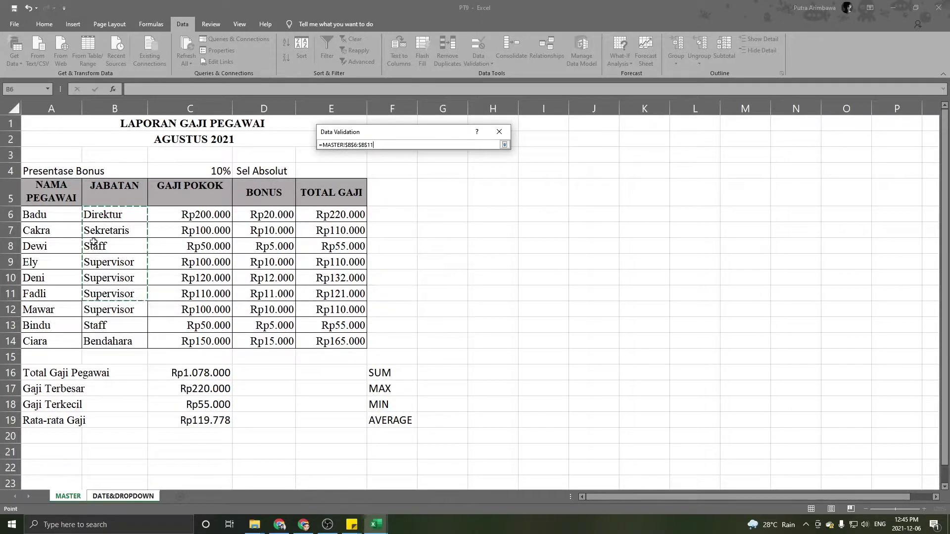
pyautogui.moveTo(45, 214); pyautogui.dragTo(44, 226)
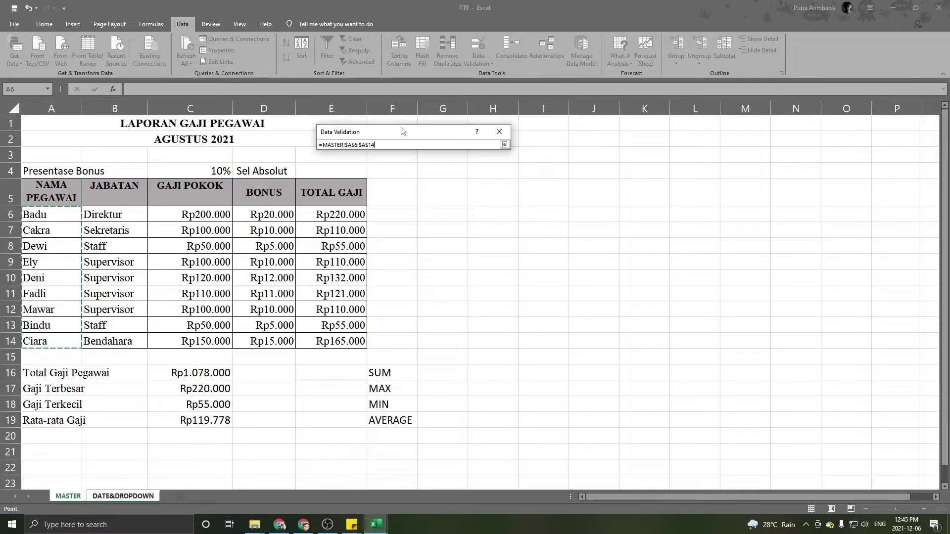
pyautogui.press('Return')
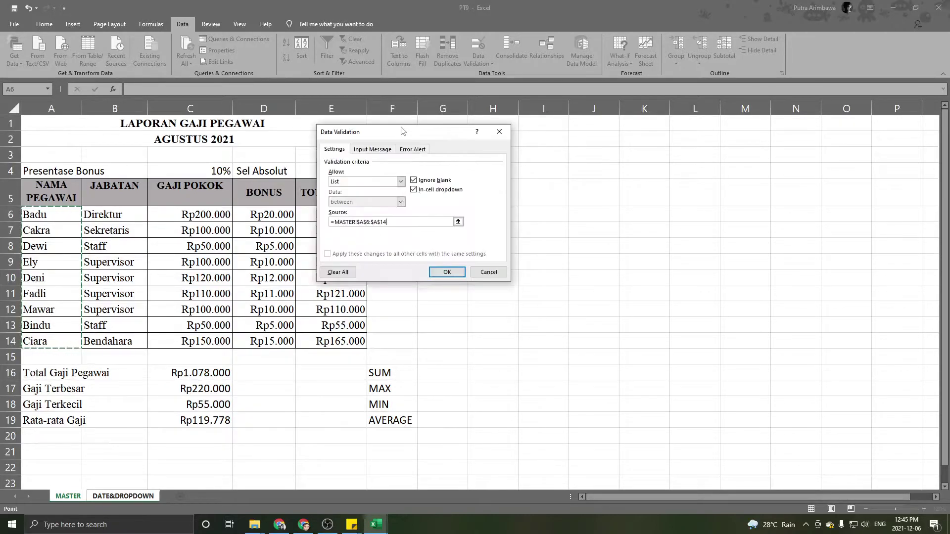
pyautogui.click(447, 272)
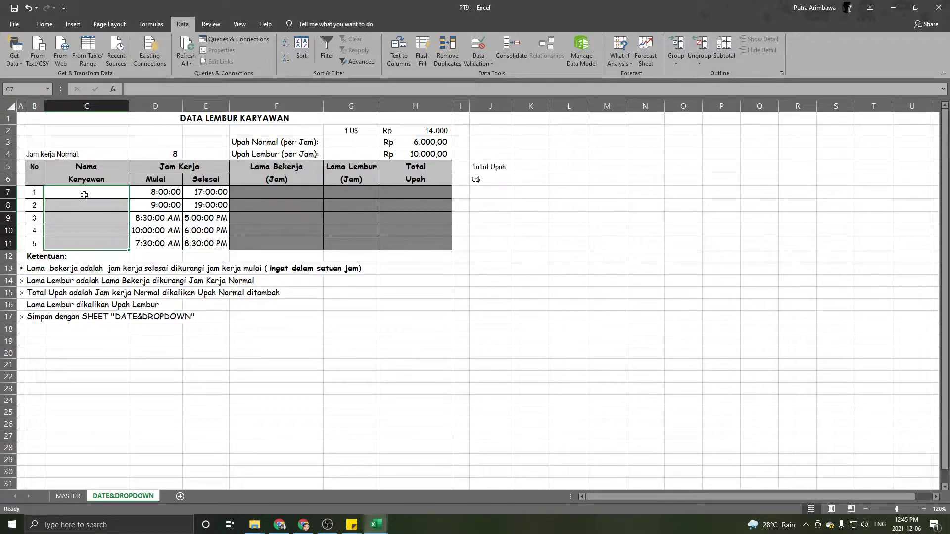
# - Fill cell C7 with the first employee name from its drop-down list
pyautogui.click(302, 316)
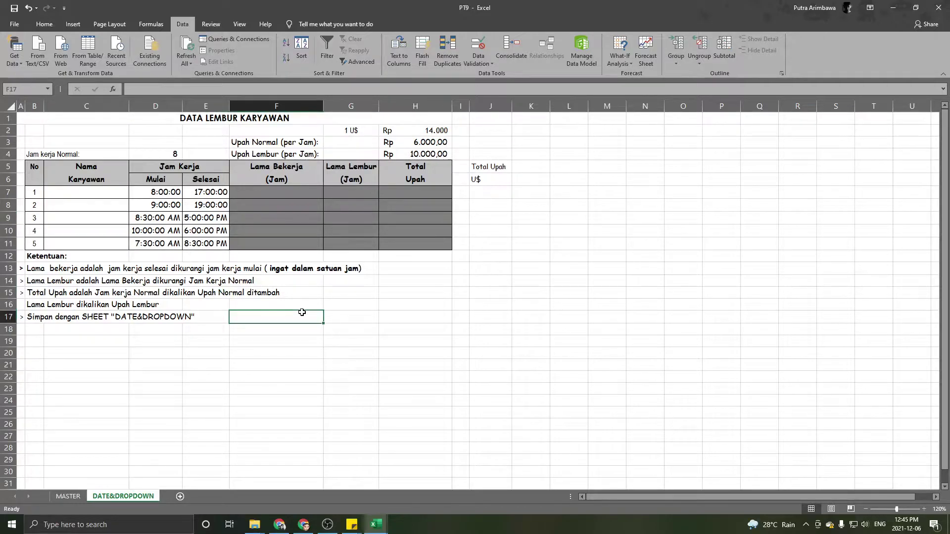
pyautogui.click(89, 194)
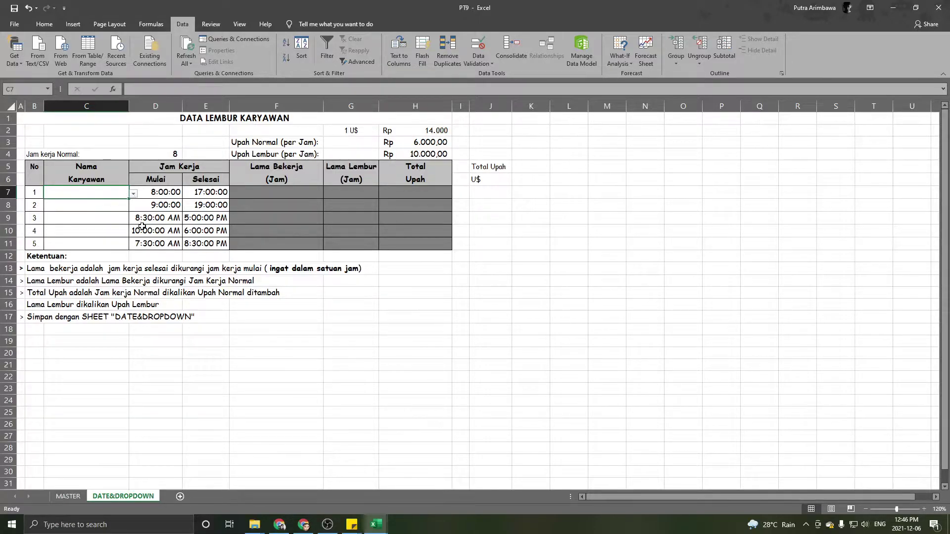
pyautogui.click(133, 195)
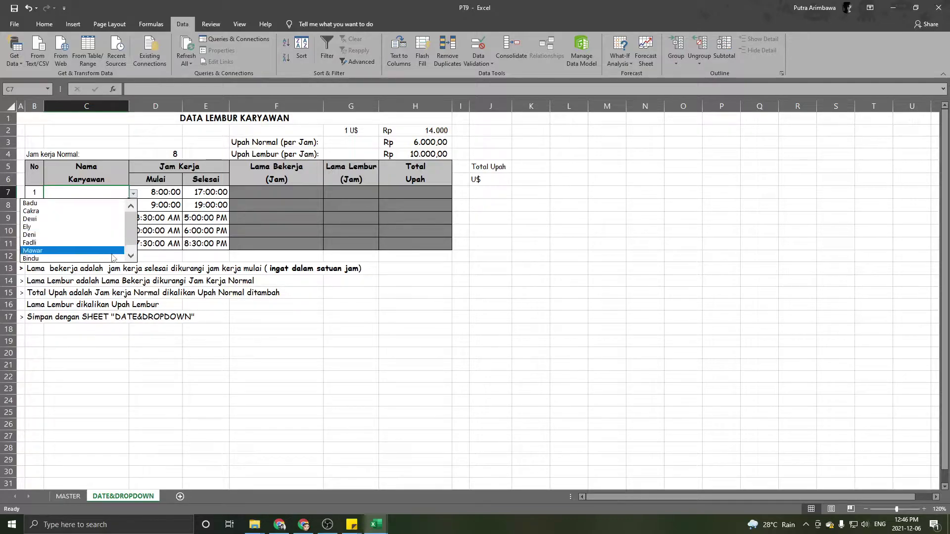
pyautogui.click(94, 204)
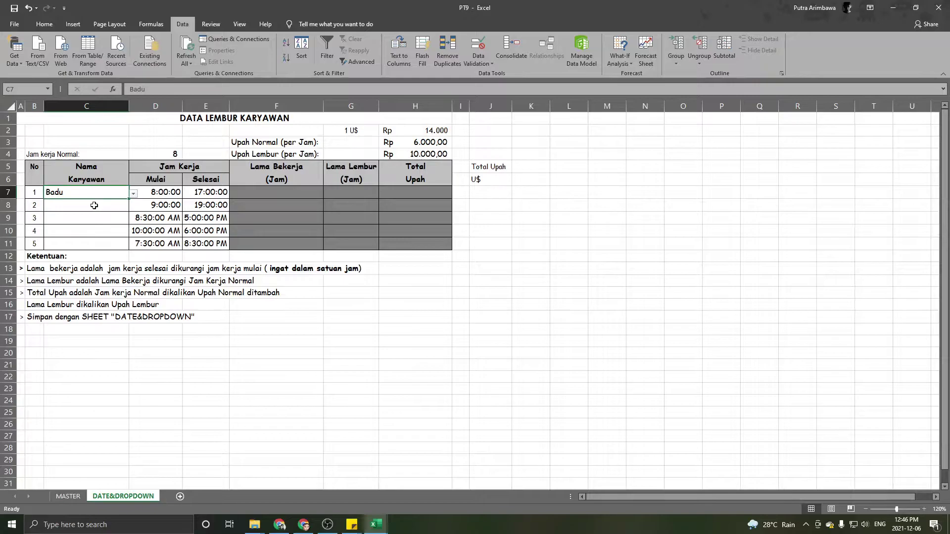
# - Fill C8 and C9 with the fifth and seventh employee names from their drop-down lists
pyautogui.click(113, 206)
pyautogui.click(133, 206)
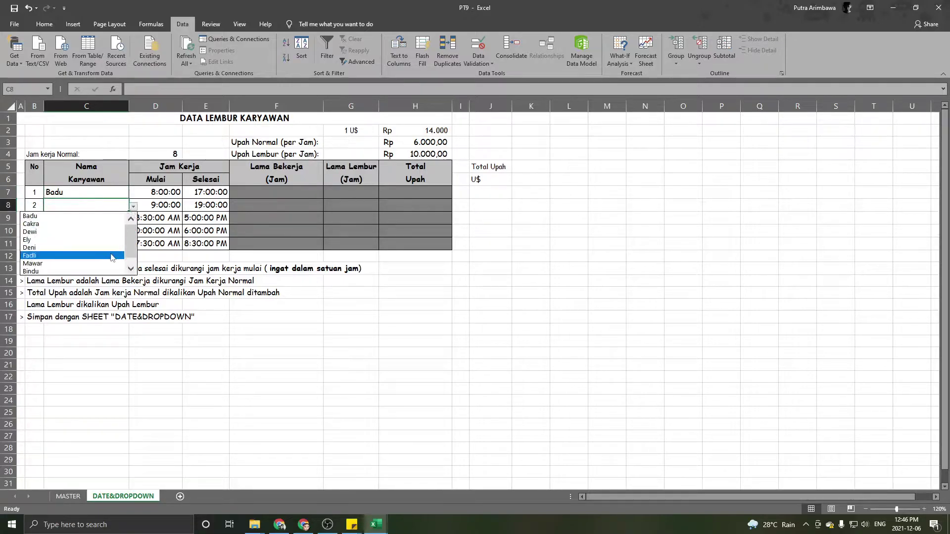
pyautogui.click(114, 252)
pyautogui.click(114, 221)
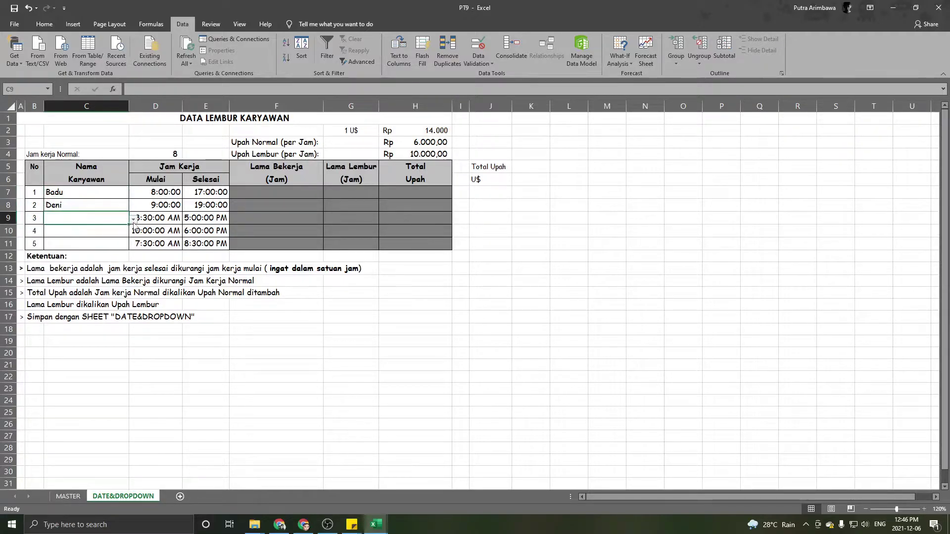
pyautogui.click(133, 220)
pyautogui.click(103, 279)
# - Fill C10 and C11 with the third and eighth employee names from their drop-down lists
pyautogui.click(102, 233)
pyautogui.click(133, 232)
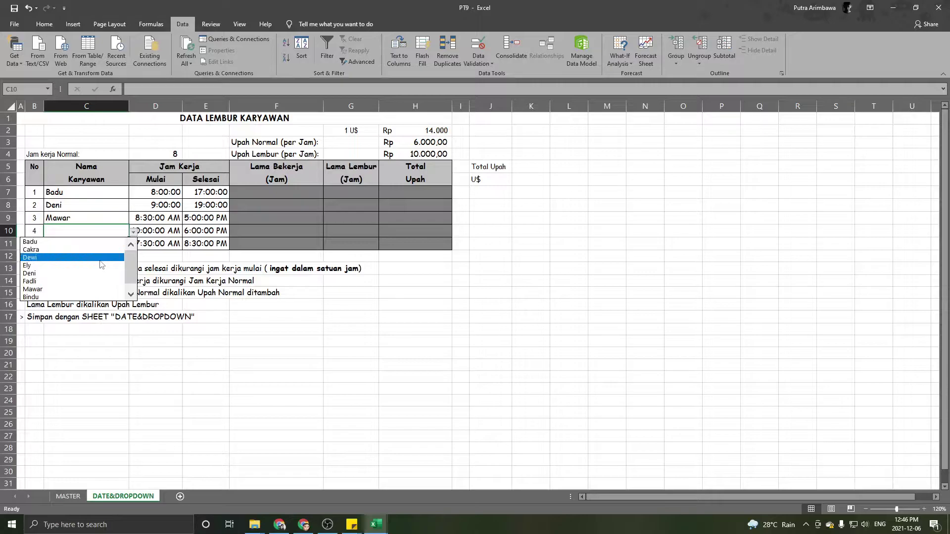
pyautogui.click(101, 264)
pyautogui.click(99, 249)
pyautogui.click(134, 245)
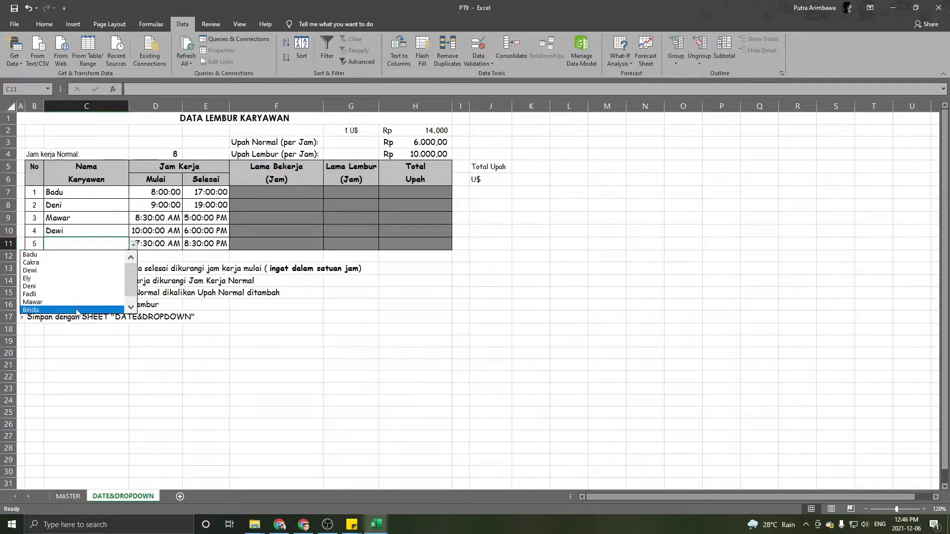
pyautogui.click(78, 311)
pyautogui.click(200, 335)
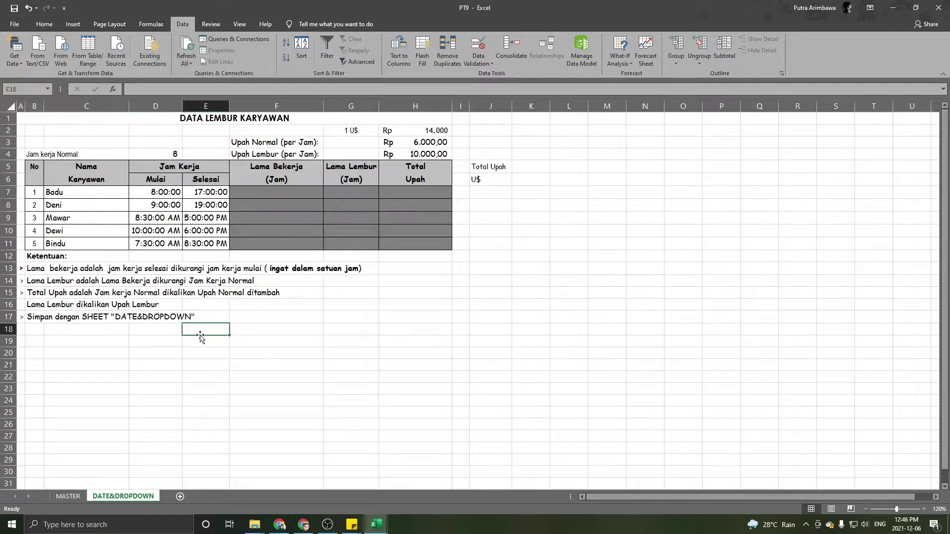
# - Compare the chosen names with the MASTER employee table, return to DATE&DROPDOWN and check the first start time in D7
pyautogui.click(68, 194)
pyautogui.click(77, 231)
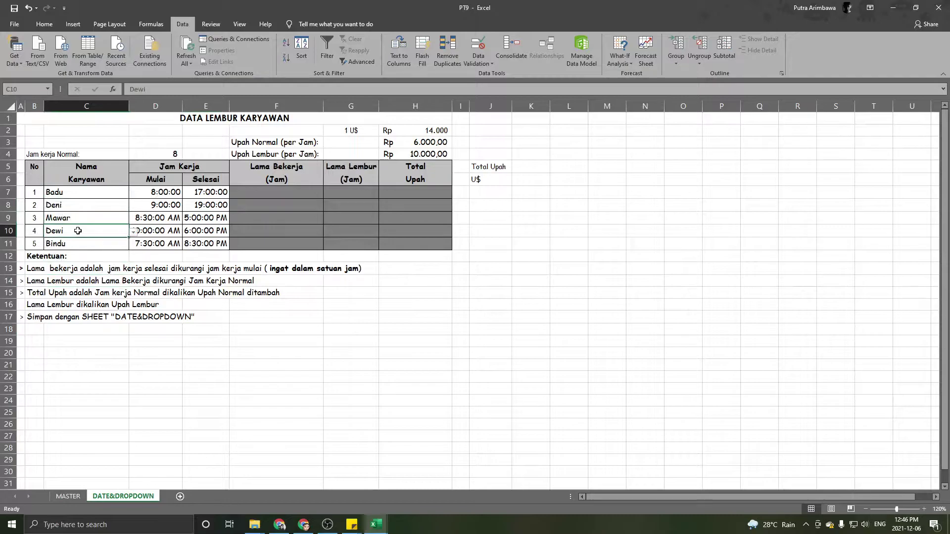
pyautogui.click(104, 337)
pyautogui.click(81, 497)
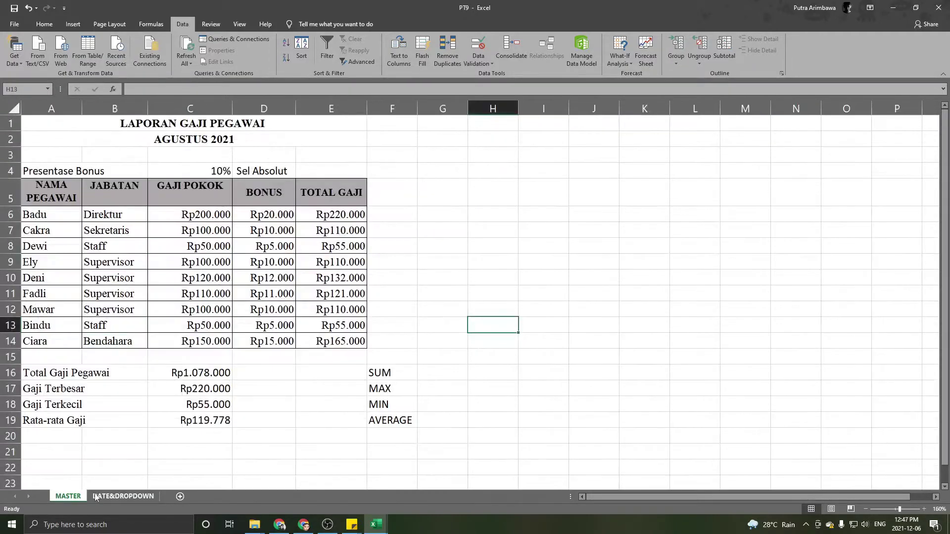
pyautogui.click(97, 497)
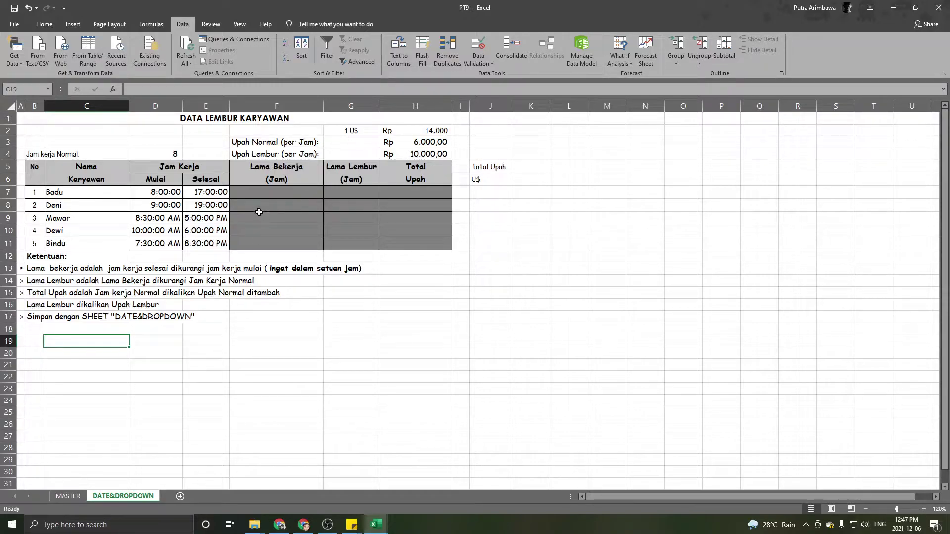
pyautogui.click(294, 189)
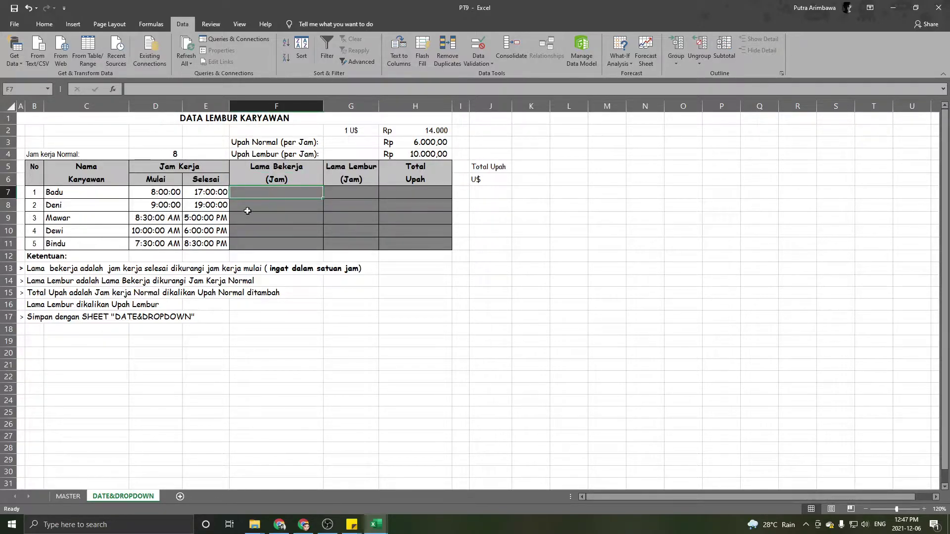
pyautogui.click(151, 196)
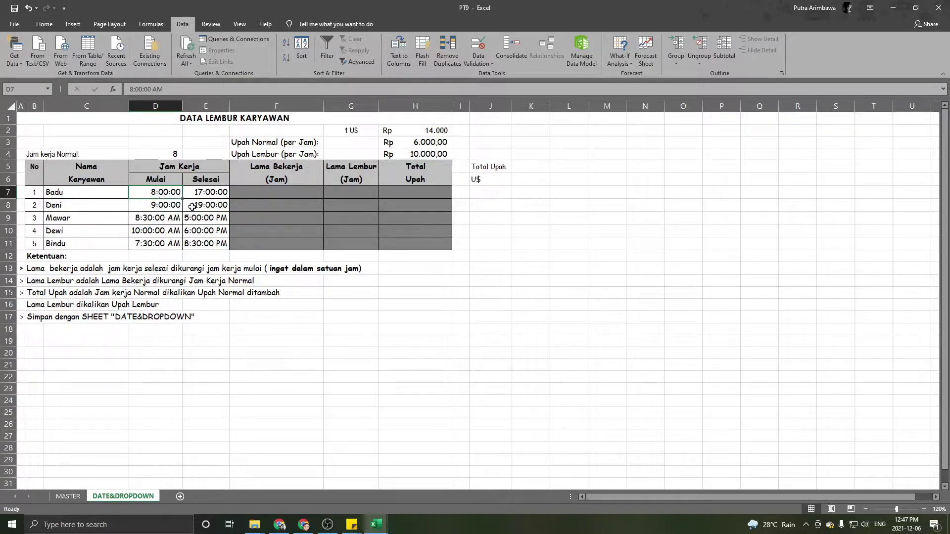
# - Apply the Text number format to the employee name cells C7:C11
pyautogui.click(44, 24)
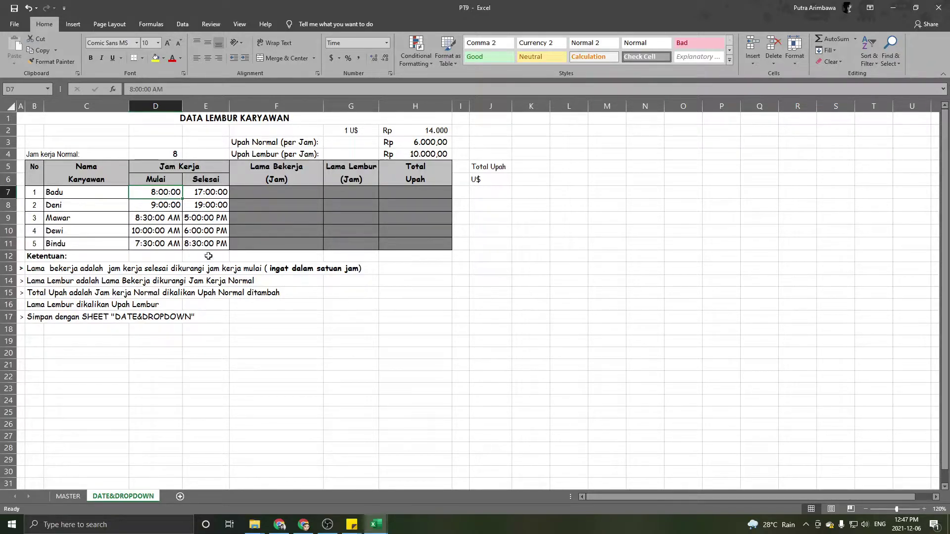
pyautogui.moveTo(88, 196); pyautogui.dragTo(93, 242)
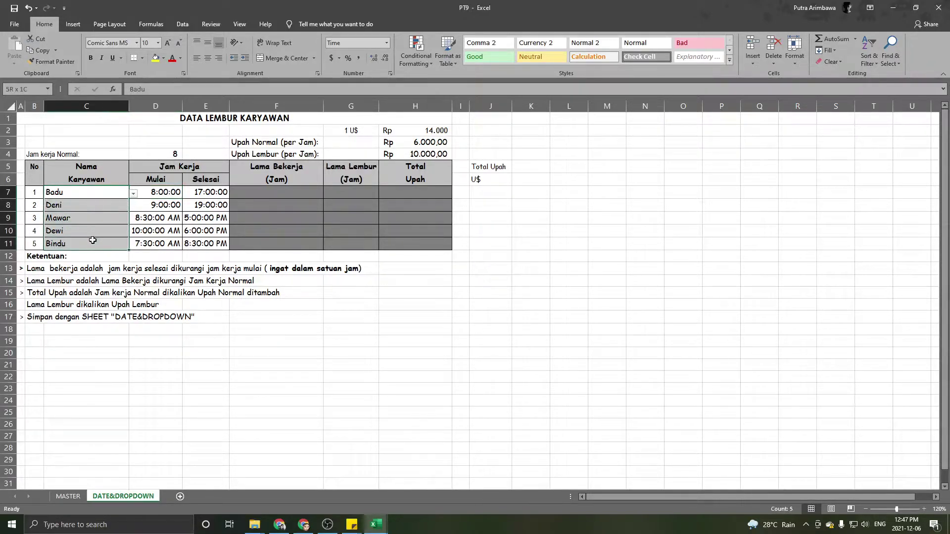
pyautogui.click(386, 43)
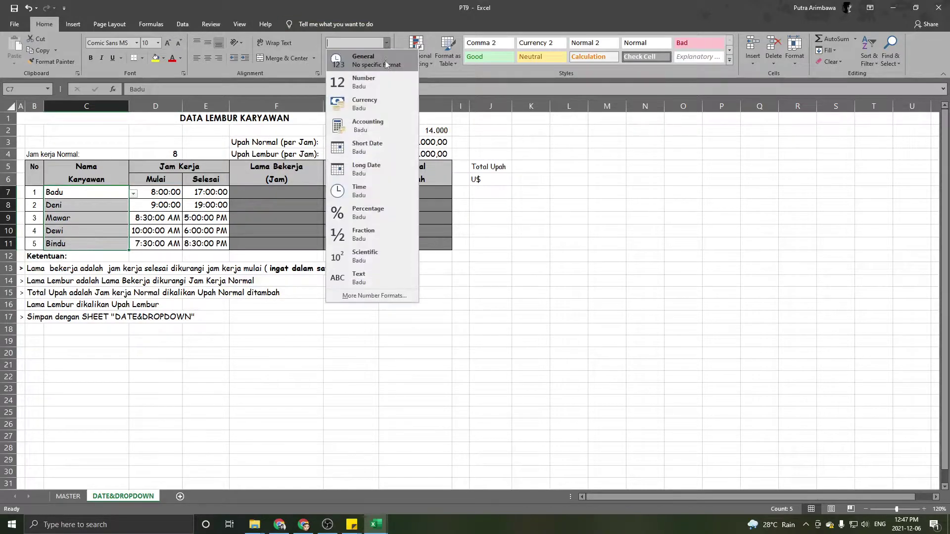
pyautogui.click(352, 278)
pyautogui.click(76, 218)
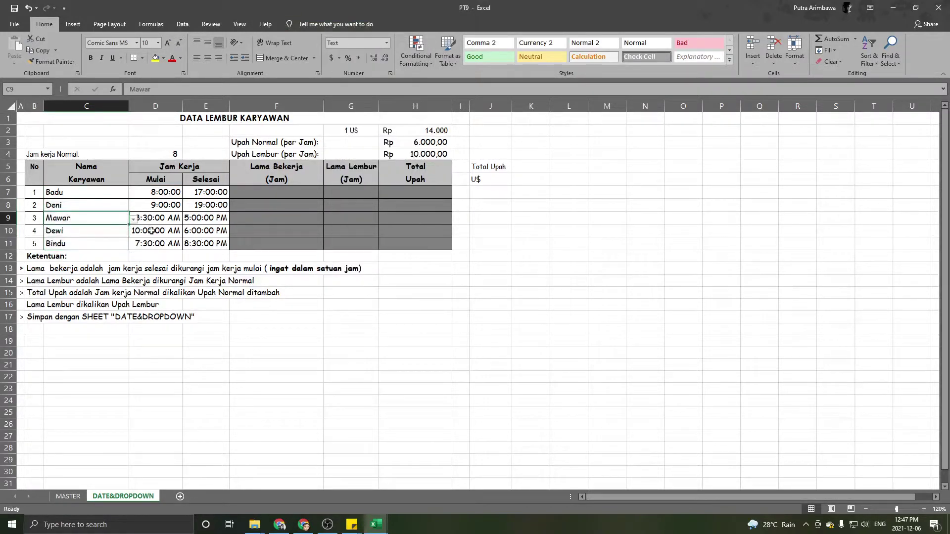
# - Check the number format of the start time in D7 against that of an empty cell
pyautogui.click(164, 189)
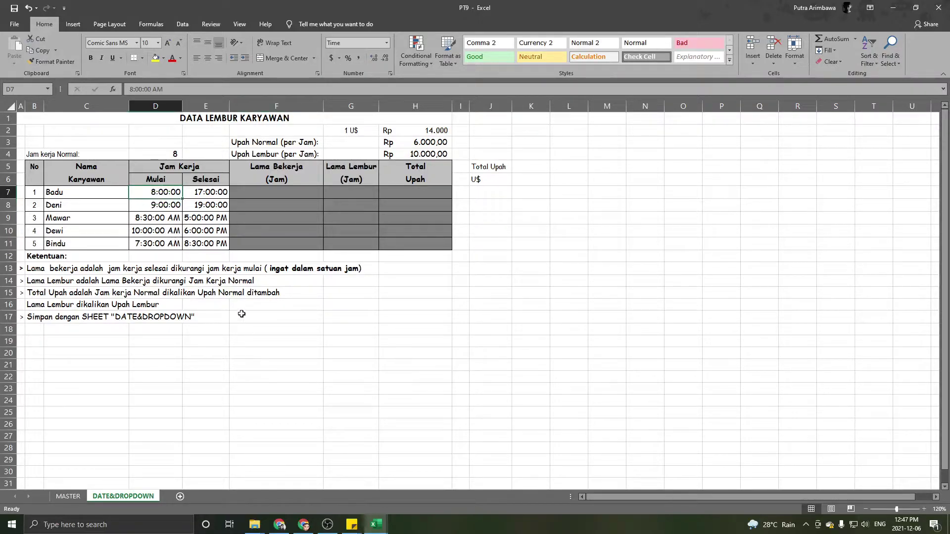
pyautogui.click(257, 341)
pyautogui.click(155, 191)
pyautogui.click(283, 328)
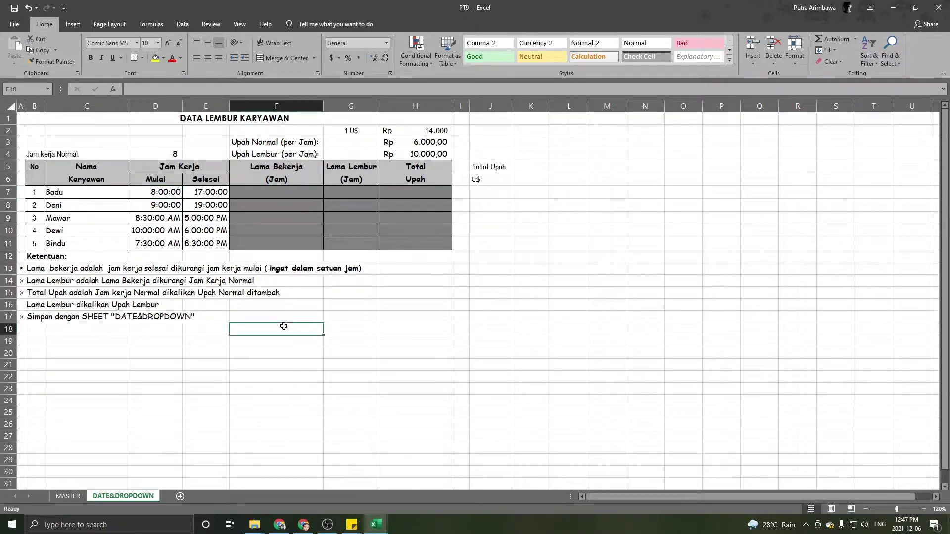
# - Copy the Jam Kerja header block with Mulai and Selesai from D5:E6 to the practice area L5:M6
pyautogui.click(583, 182)
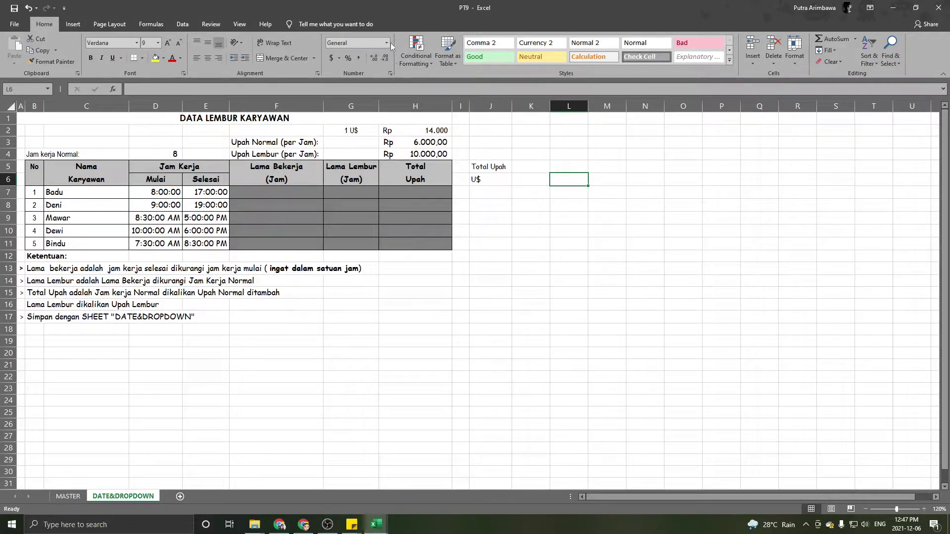
pyautogui.moveTo(576, 179); pyautogui.dragTo(573, 254)
pyautogui.click(575, 164)
pyautogui.moveTo(164, 179); pyautogui.dragTo(197, 182)
pyautogui.hotkey('ctrl', 'c')
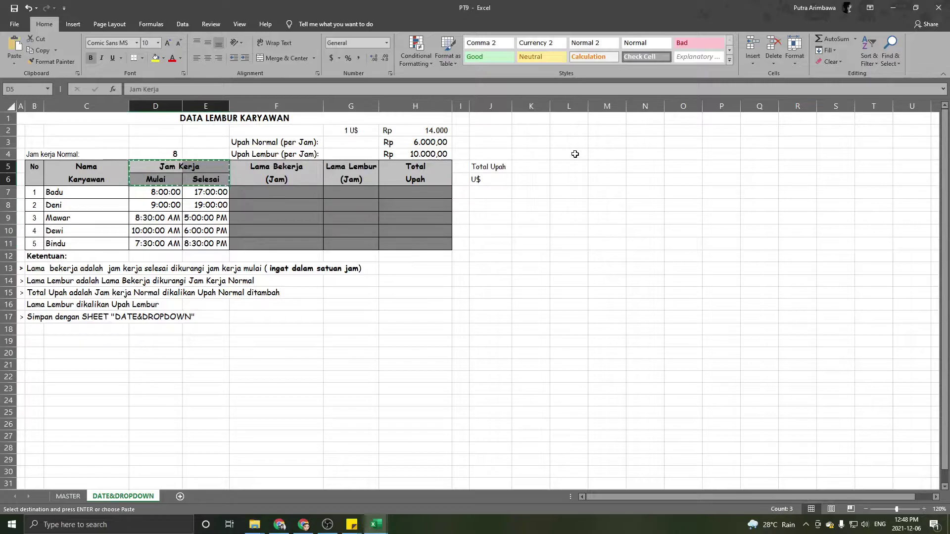
pyautogui.click(574, 154)
pyautogui.hotkey('ctrl', 'v')
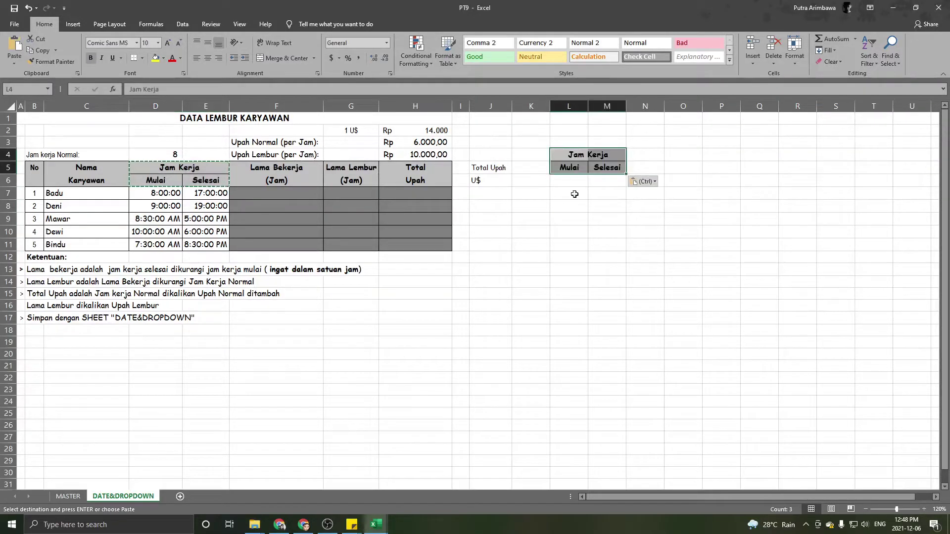
pyautogui.press('Down')
pyautogui.press('Down')
pyautogui.press('Down')
pyautogui.moveTo(575, 153); pyautogui.dragTo(605, 191)
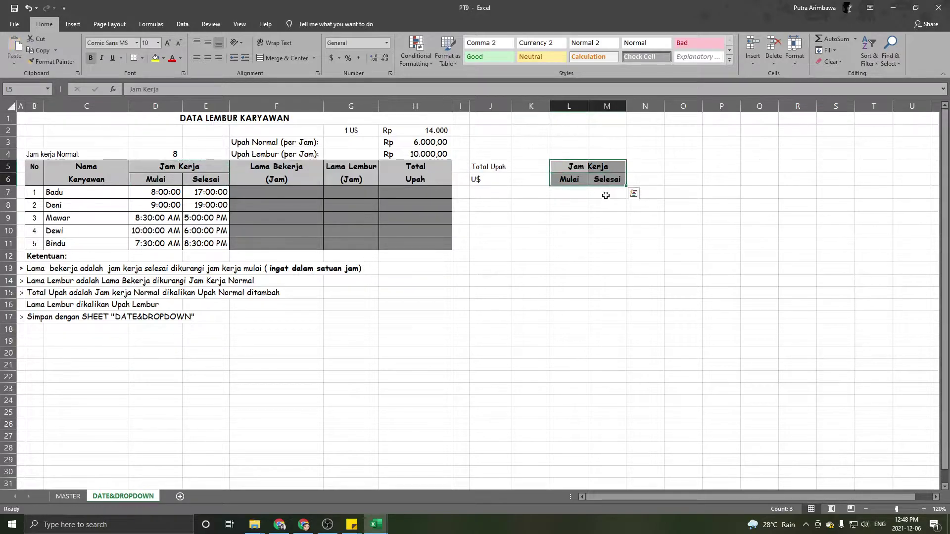
# - Apply the Time number format to the empty practice cells L7:M11
pyautogui.click(569, 193)
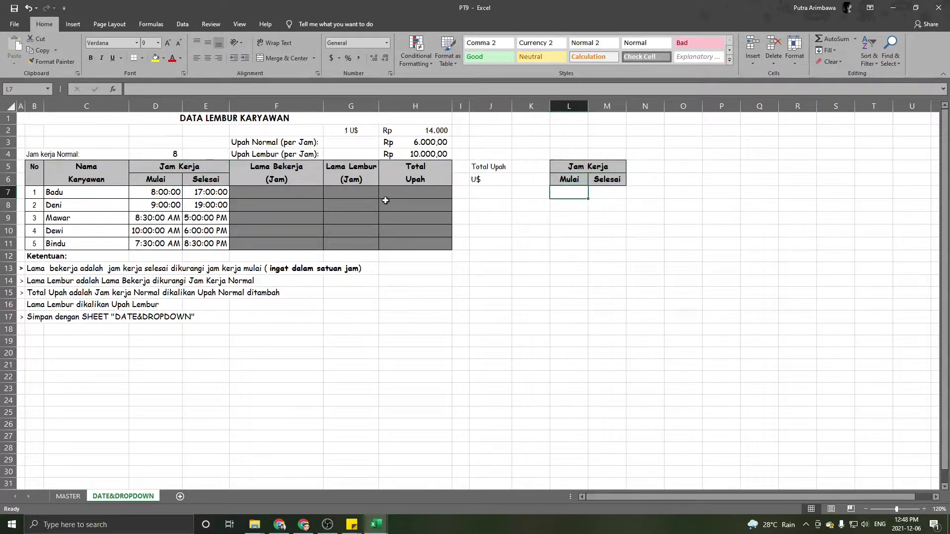
pyautogui.moveTo(574, 194)
pyautogui.mouseDown()
pyautogui.moveTo(586, 232)
pyautogui.moveTo(604, 246)
pyautogui.mouseUp()
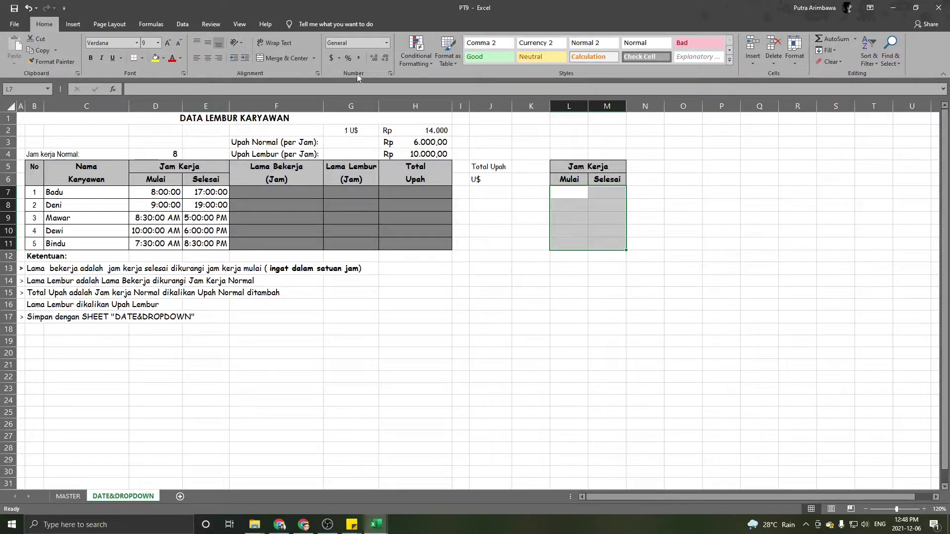
pyautogui.click(387, 43)
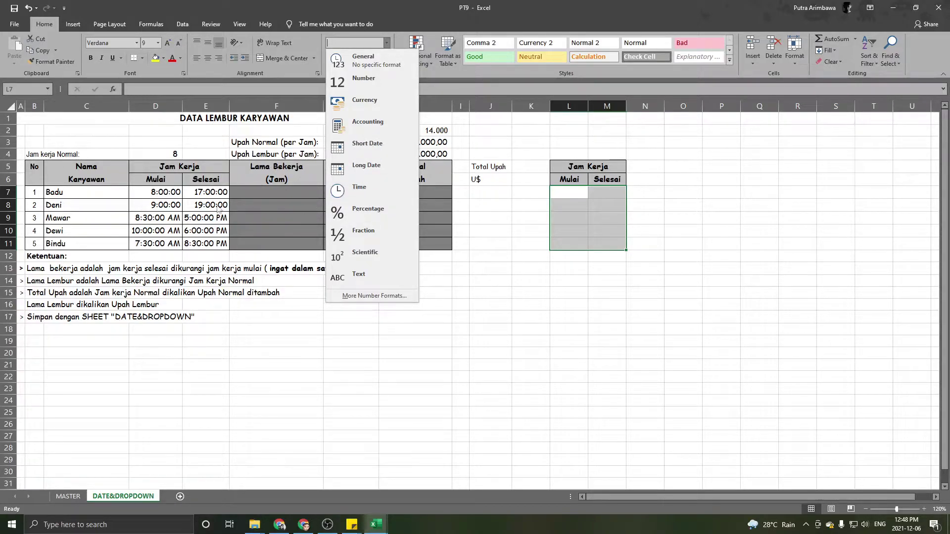
pyautogui.click(386, 194)
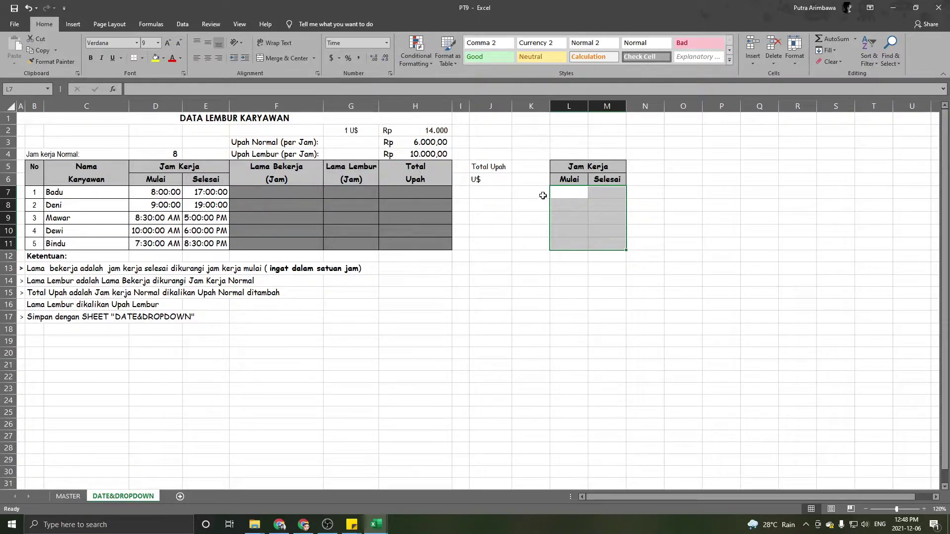
# - Enter 8 as the start time in L7 and inspect the full date and time stored in the cell
pyautogui.click(580, 197)
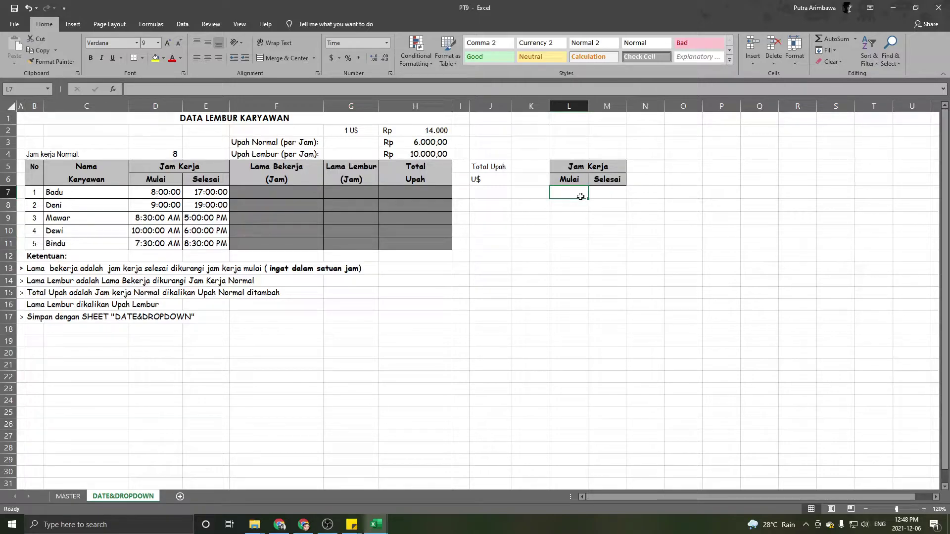
pyautogui.write('00:00 AM')
pyautogui.press('Return')
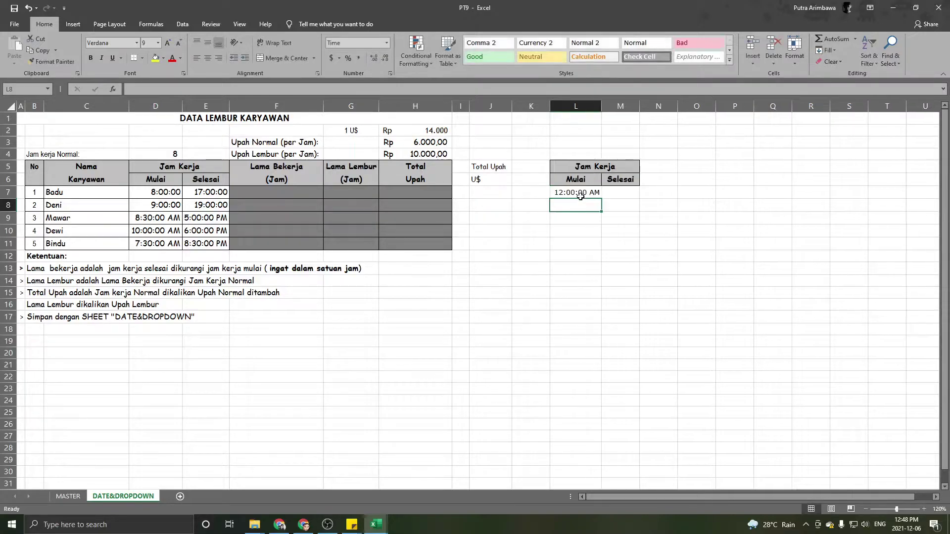
pyautogui.click(580, 196)
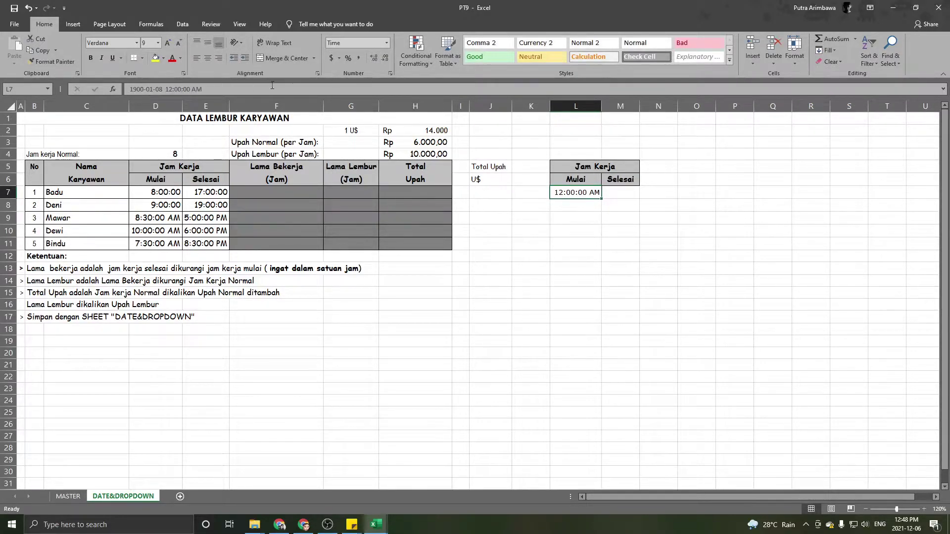
pyautogui.click(141, 91)
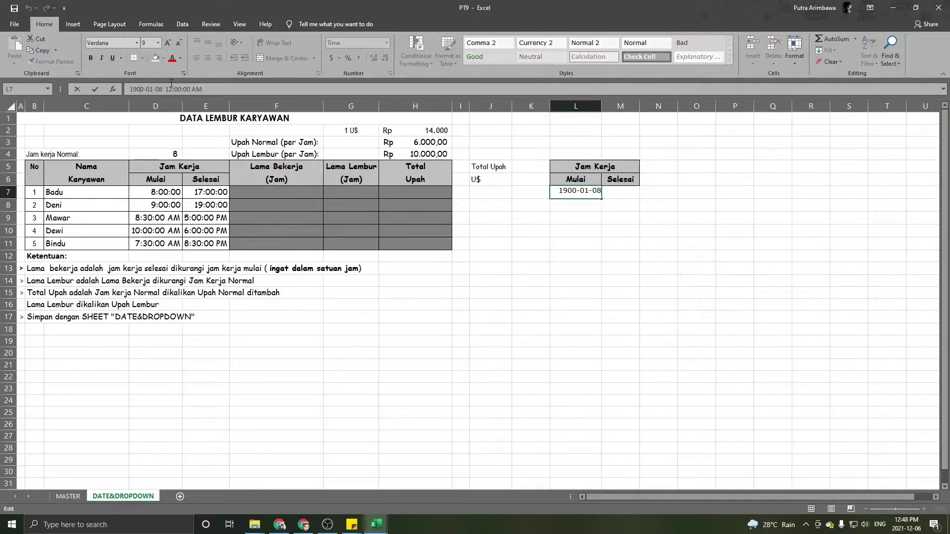
pyautogui.press('Return')
pyautogui.click(586, 190)
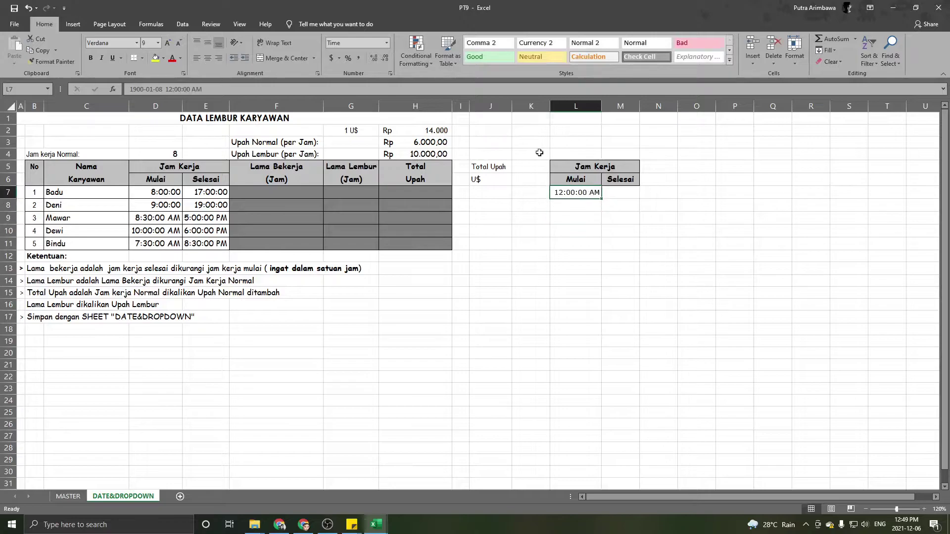
# - Open the detailed number format settings for L7 and choose the 37:30:55 time type
pyautogui.click(387, 44)
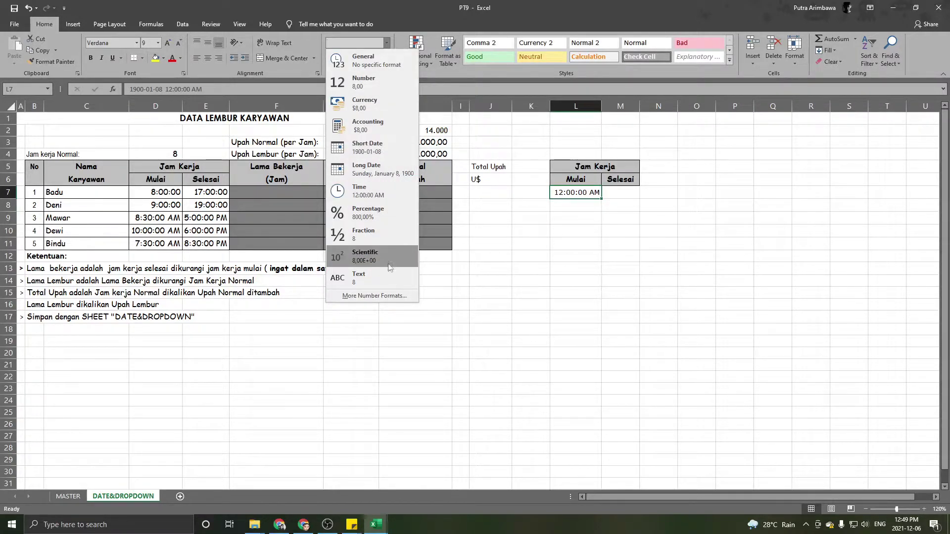
pyautogui.click(375, 296)
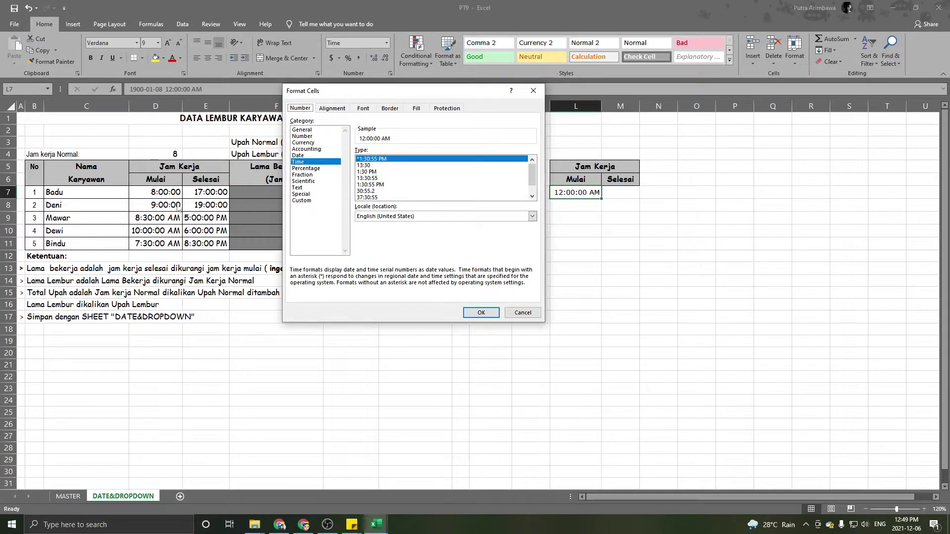
pyautogui.scroll(-1, 422, 186)
pyautogui.scroll(1, 422, 185)
pyautogui.click(368, 198)
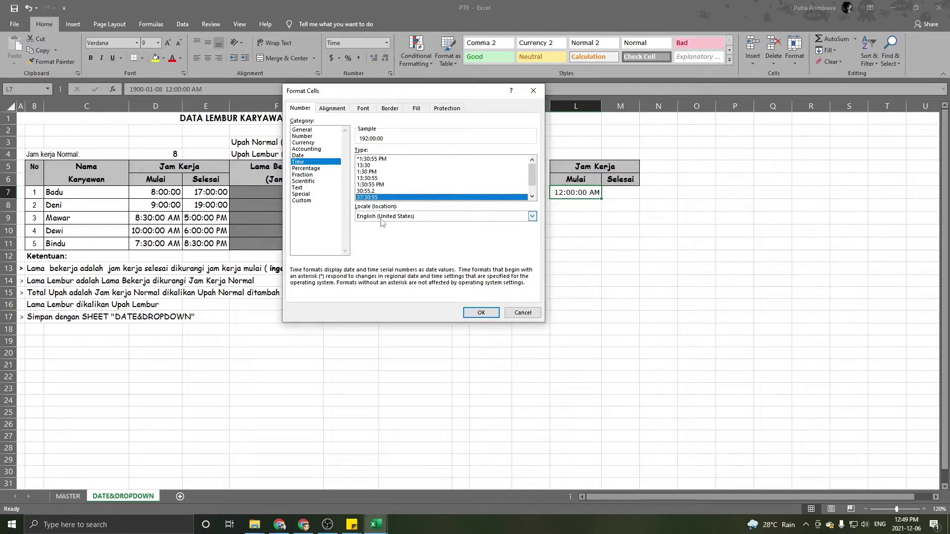
# - Set the locale of the time format for L7 to Indonesian
pyautogui.click(407, 218)
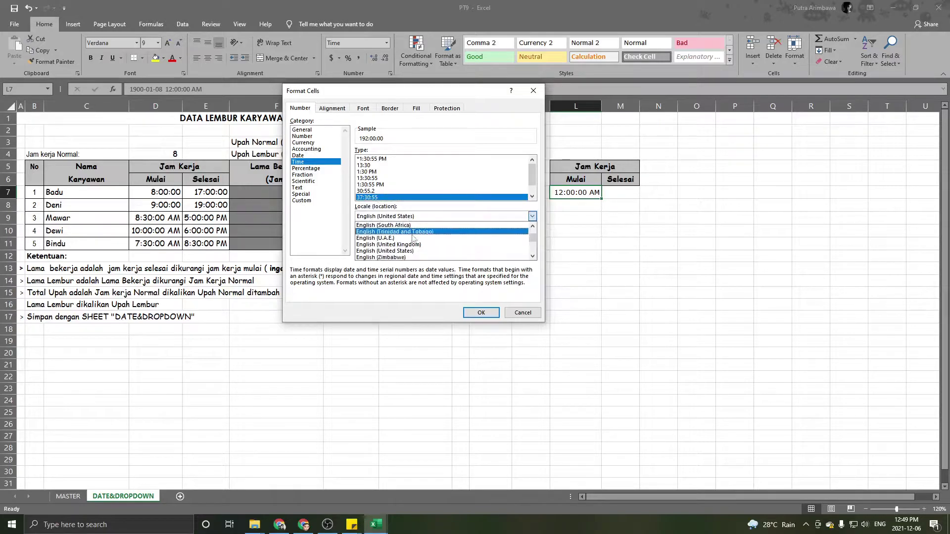
pyautogui.moveTo(533, 241)
pyautogui.mouseDown()
pyautogui.moveTo(534, 232)
pyautogui.moveTo(534, 246)
pyautogui.mouseUp()
pyautogui.scroll(15, 469, 247)
pyautogui.scroll(15, 470, 246)
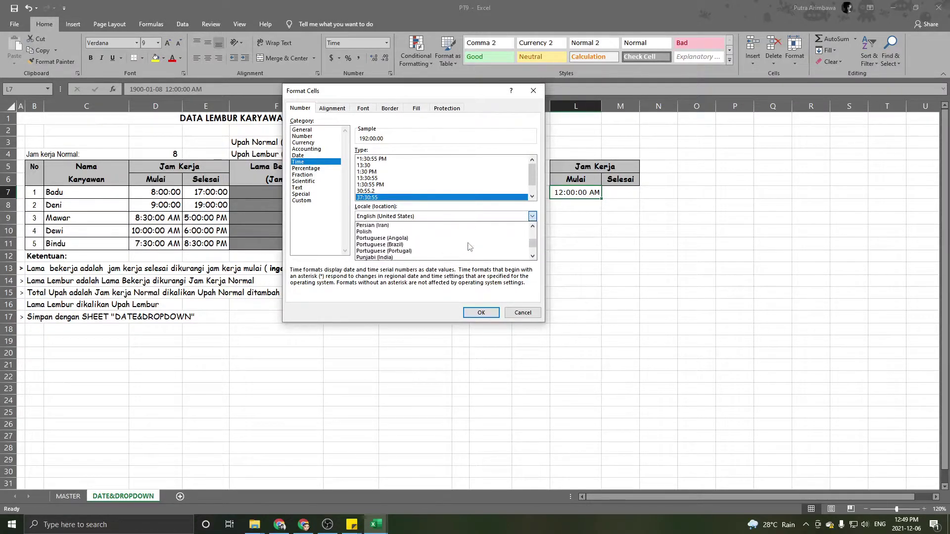
pyautogui.click(533, 226)
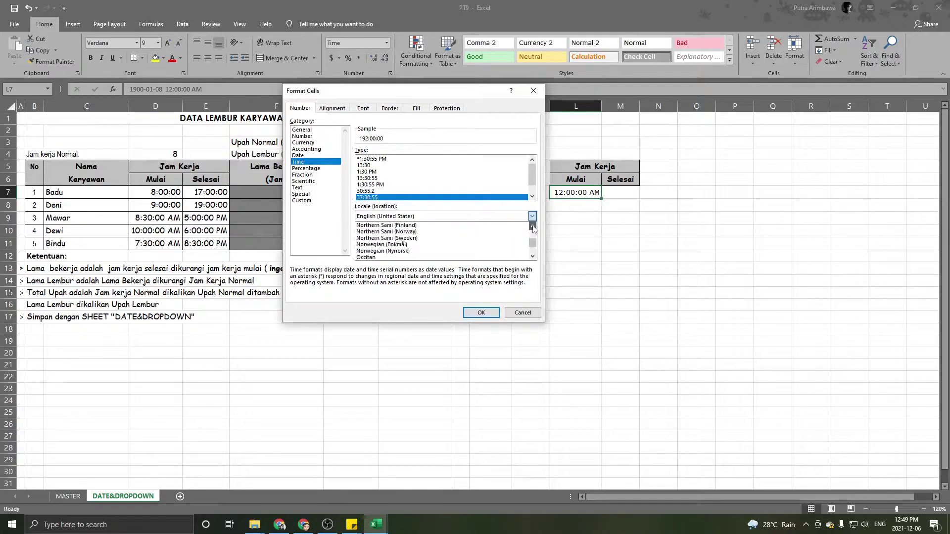
pyautogui.scroll(15, 464, 244)
pyautogui.scroll(-6, 464, 244)
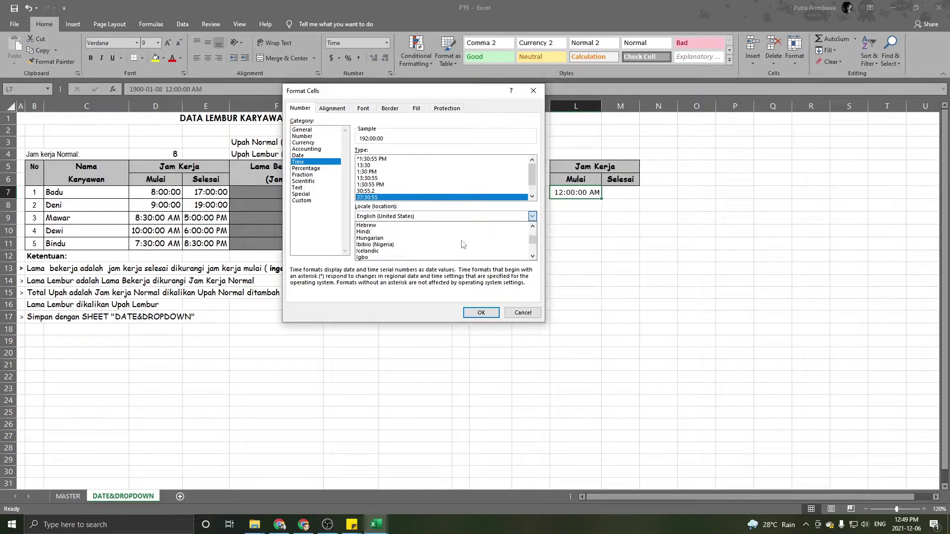
pyautogui.scroll(-2, 464, 244)
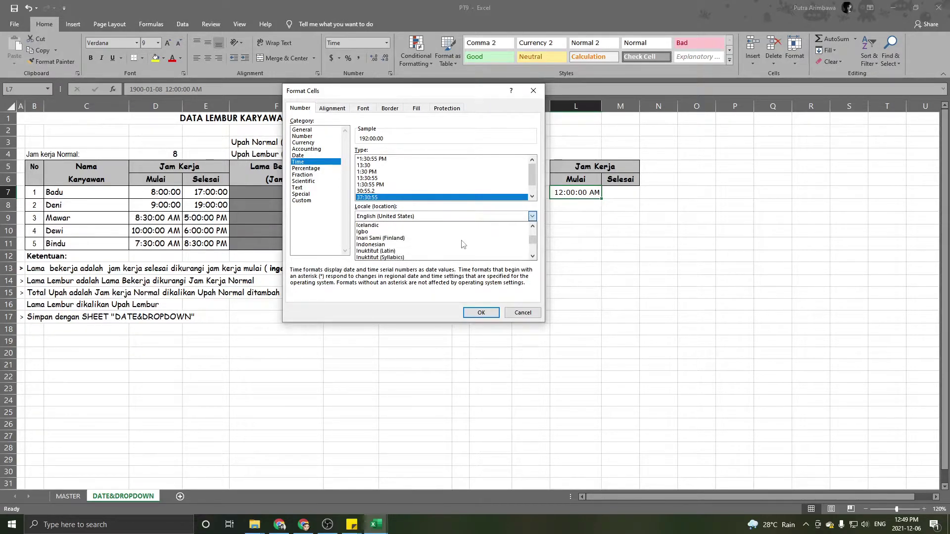
pyautogui.click(463, 242)
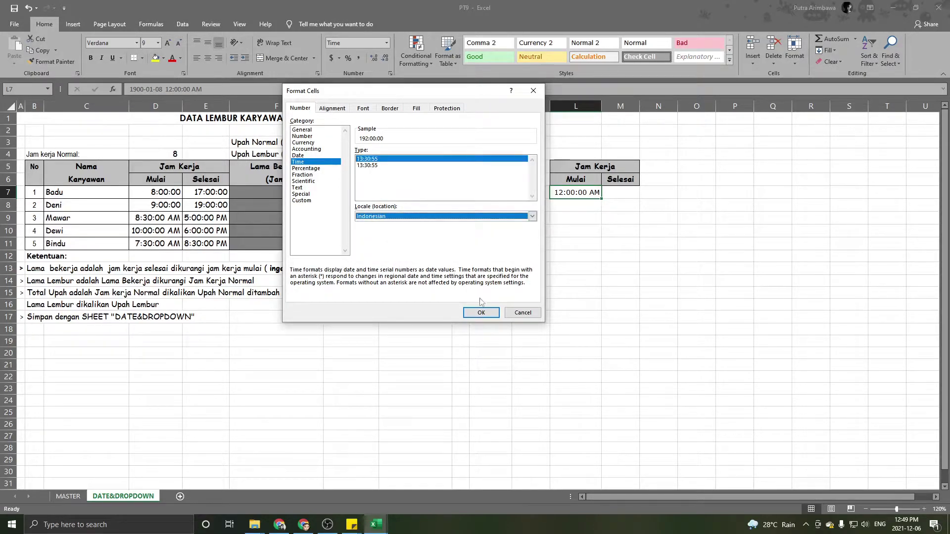
# - Compare the two Indonesian 13:30:55 time types and apply the second one, with leading-zero hours, to L7
pyautogui.click(383, 166)
pyautogui.click(376, 160)
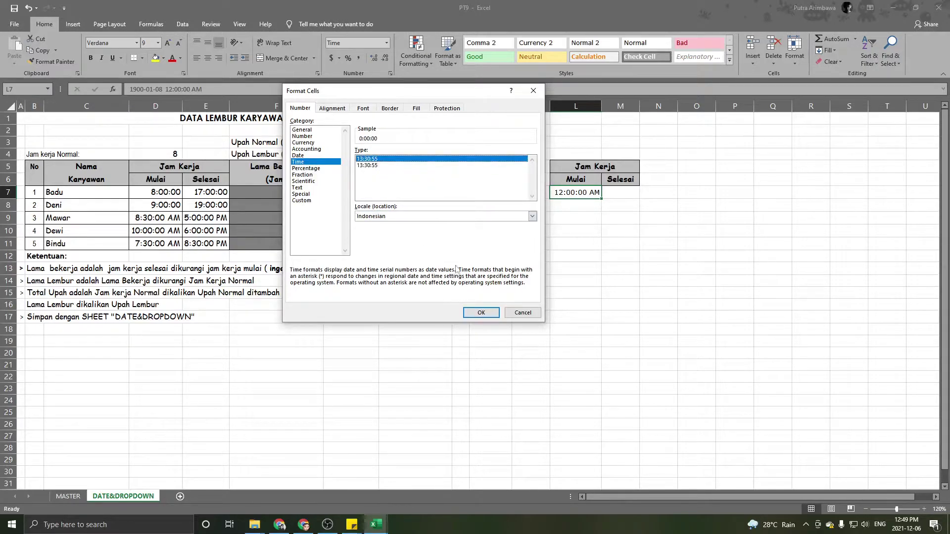
pyautogui.click(375, 165)
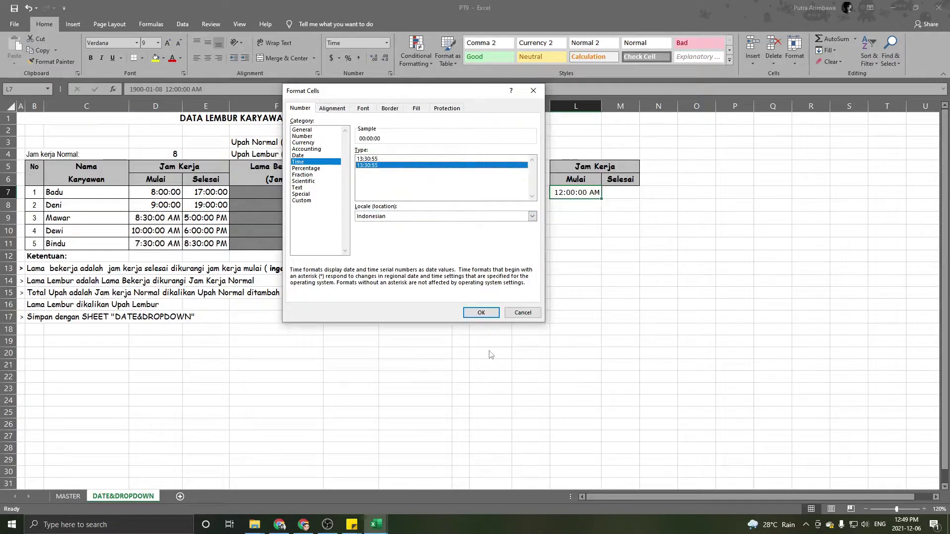
pyautogui.click(482, 312)
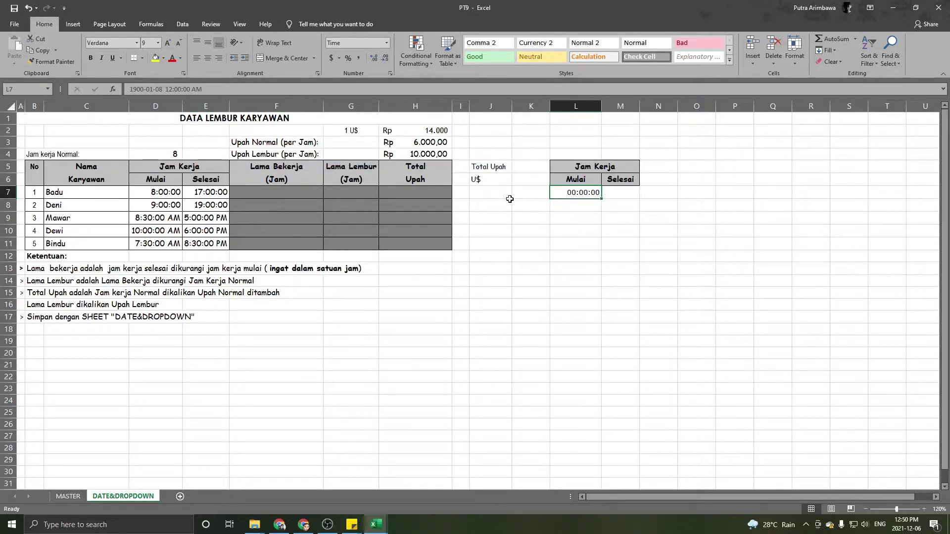
# - Remove the date from the value in L7, set its time to 08:00:00 AM, and compare the stored value with D7
pyautogui.press('F2')
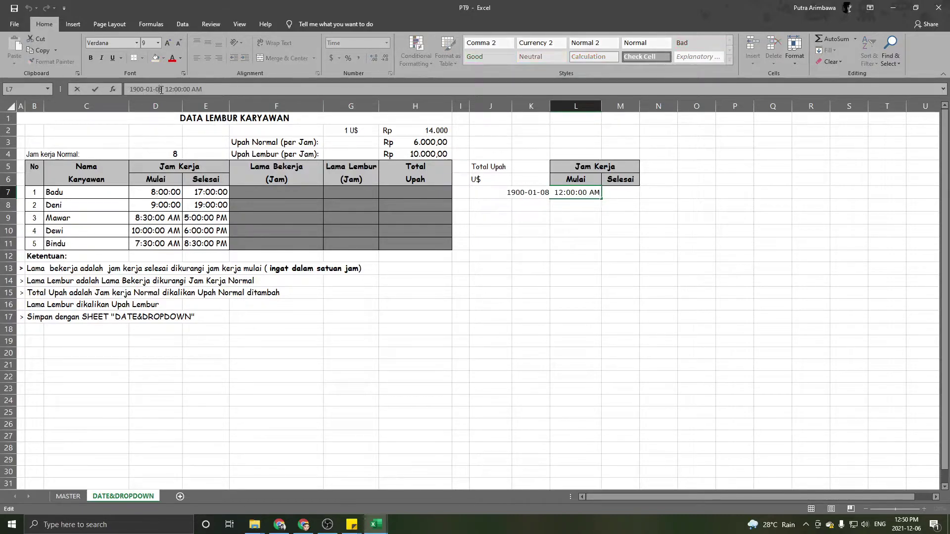
pyautogui.moveTo(167, 89); pyautogui.dragTo(130, 90)
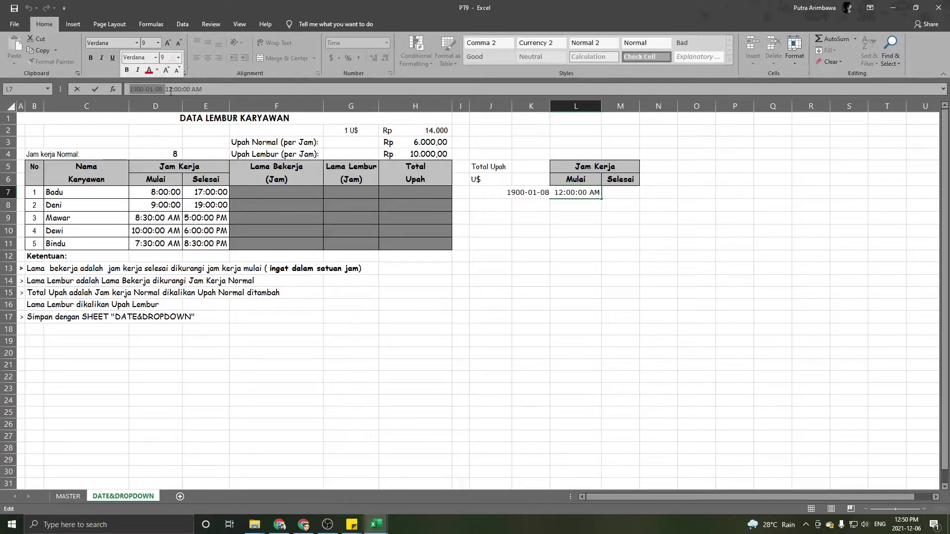
pyautogui.press('BackSpace')
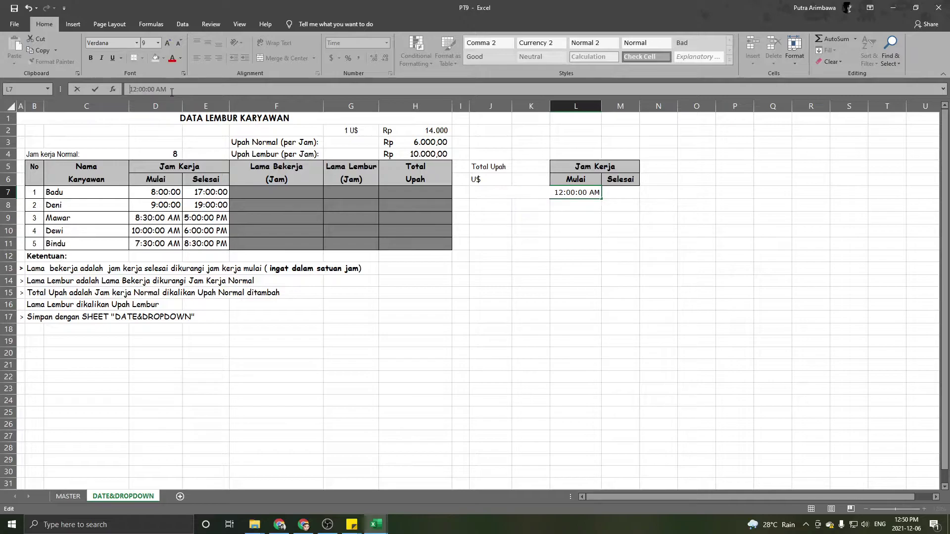
pyautogui.doubleClick(133, 89)
pyautogui.write('08')
pyautogui.press('Return')
pyautogui.click(590, 197)
pyautogui.click(157, 194)
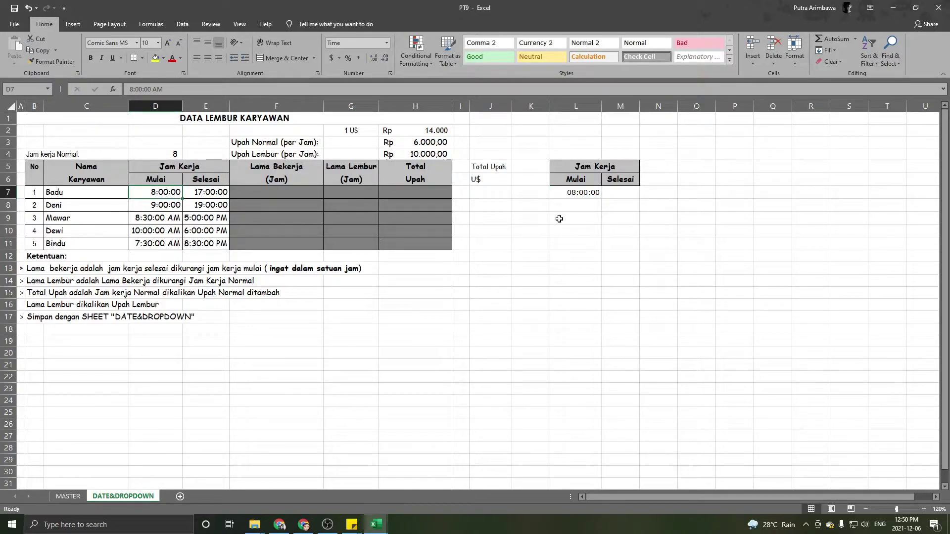
pyautogui.click(586, 207)
pyautogui.click(577, 190)
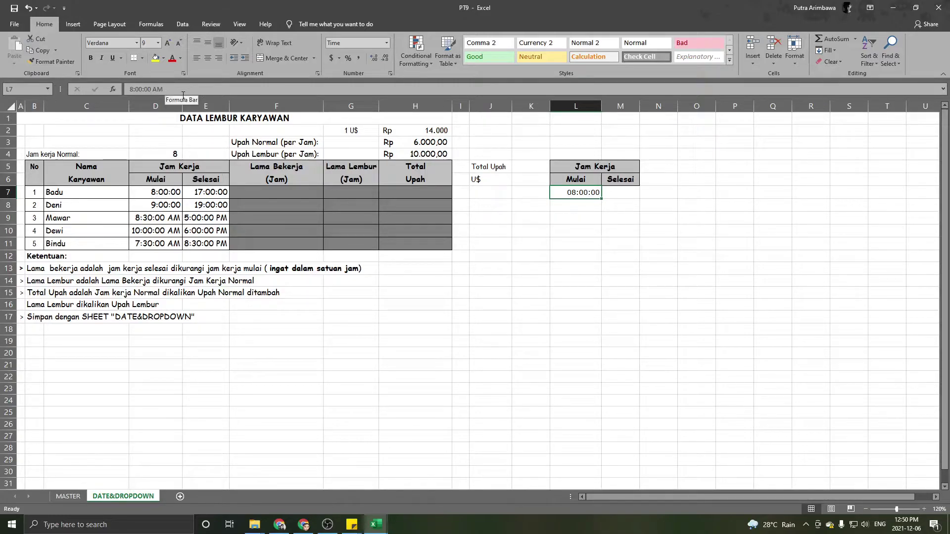
pyautogui.click(584, 246)
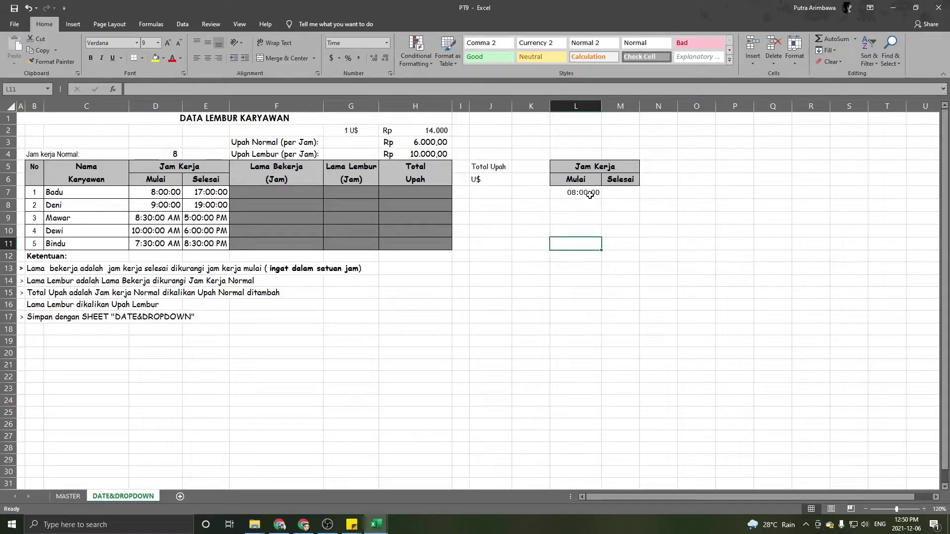
# - Apply the first Indonesian 13:30:55 time type, without leading-zero hours, to the practice cells L7:M11
pyautogui.click(620, 192)
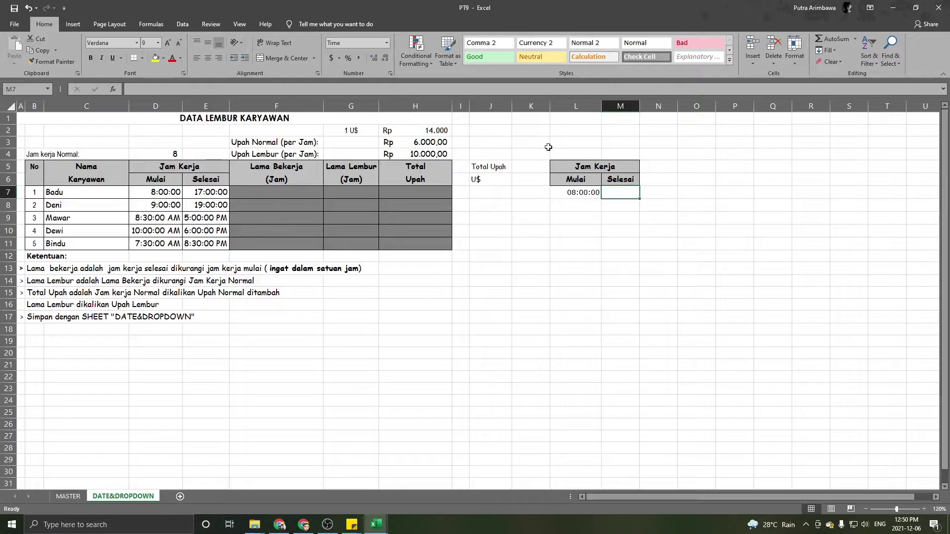
pyautogui.click(593, 193)
pyautogui.moveTo(593, 192); pyautogui.dragTo(613, 244)
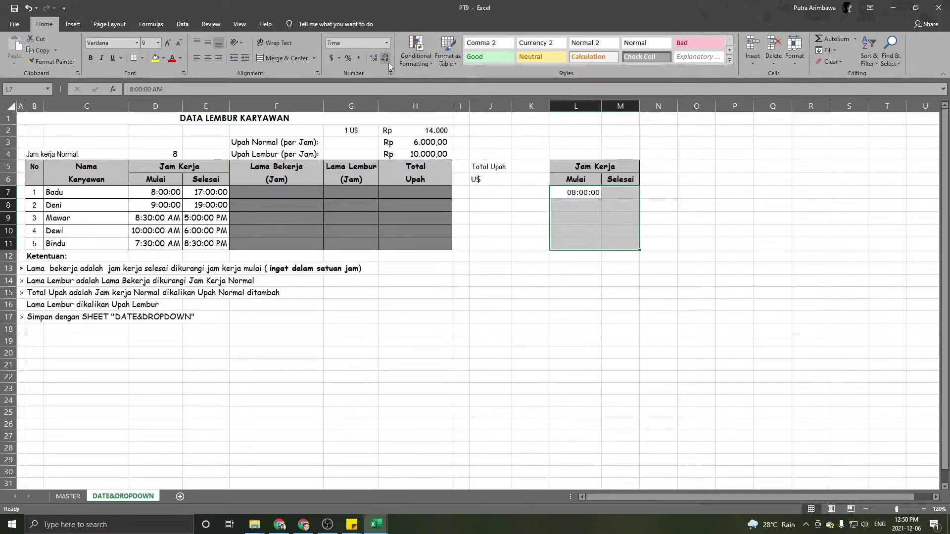
pyautogui.click(387, 43)
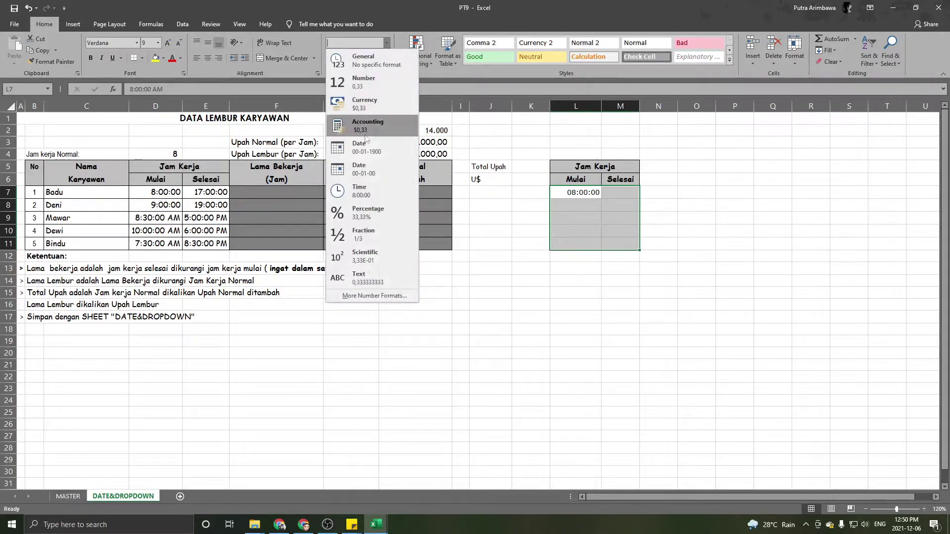
pyautogui.click(361, 296)
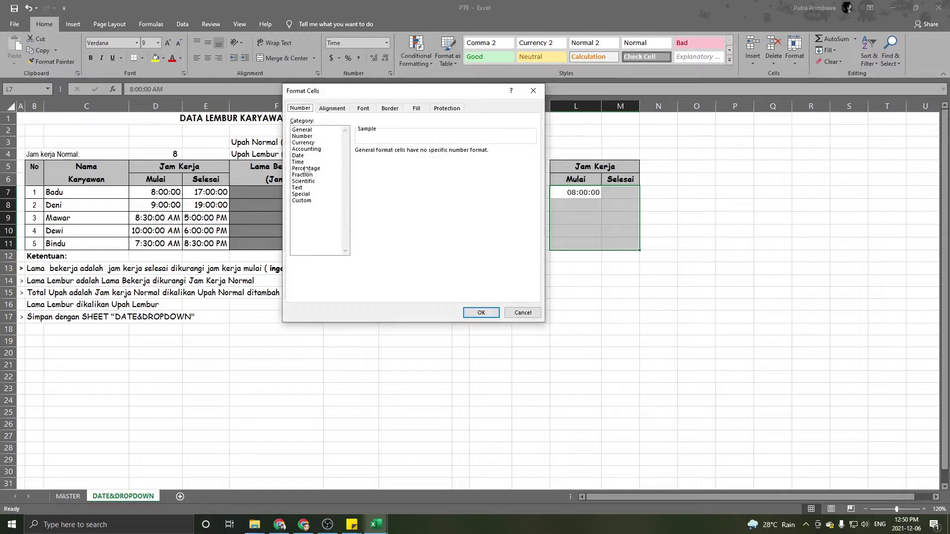
pyautogui.click(304, 162)
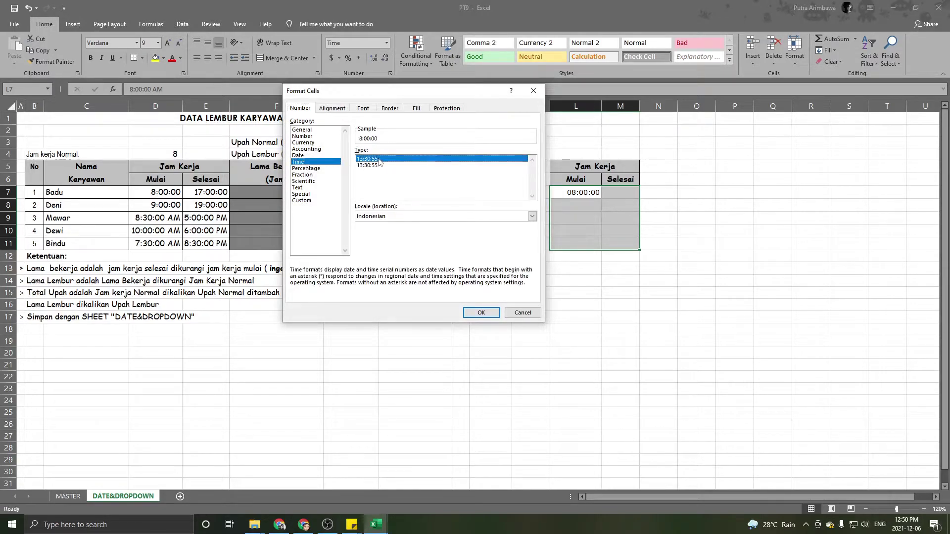
pyautogui.doubleClick(379, 160)
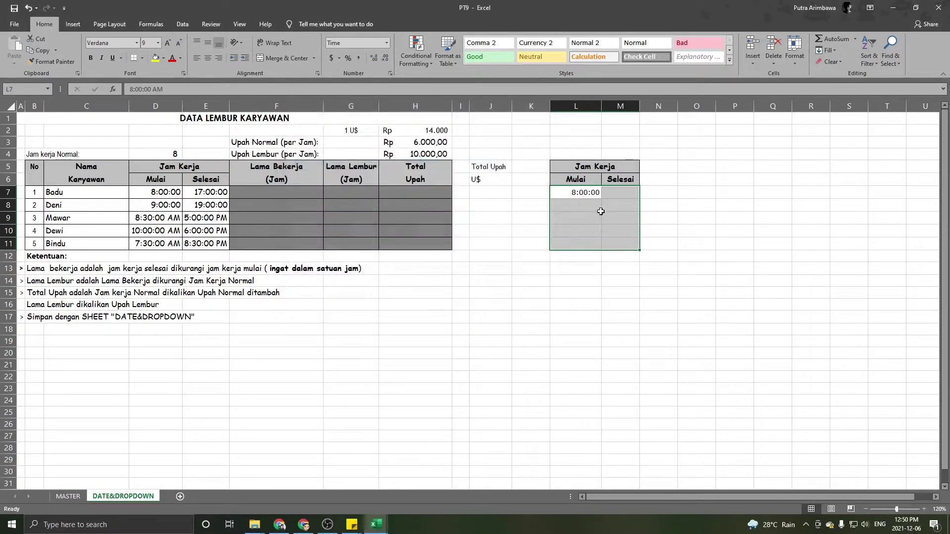
# - Enter 17 as the end time in M7
pyautogui.press('Right')
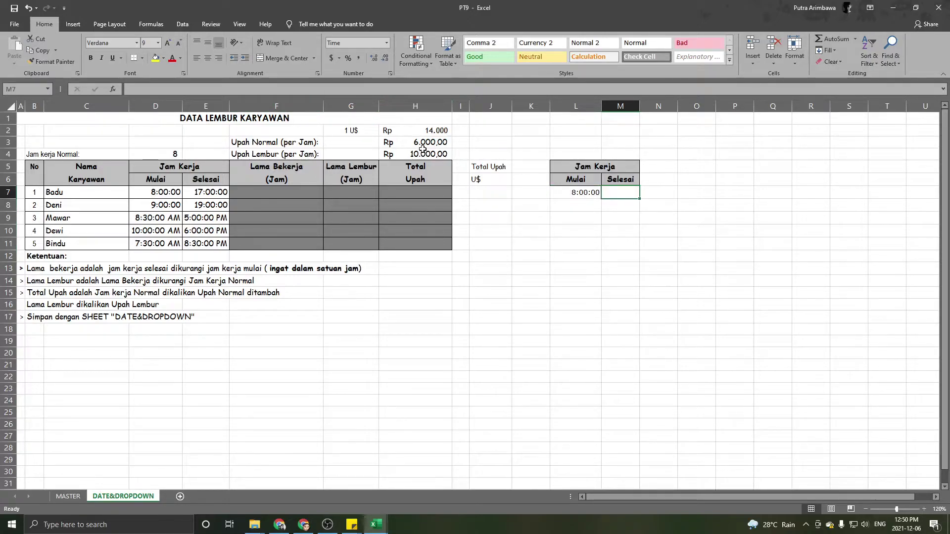
pyautogui.write('17')
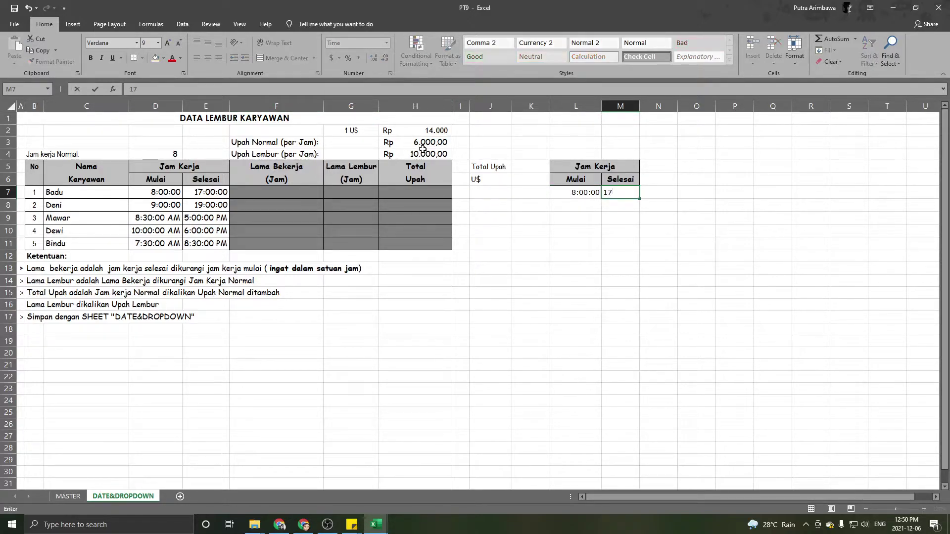
pyautogui.press('Return')
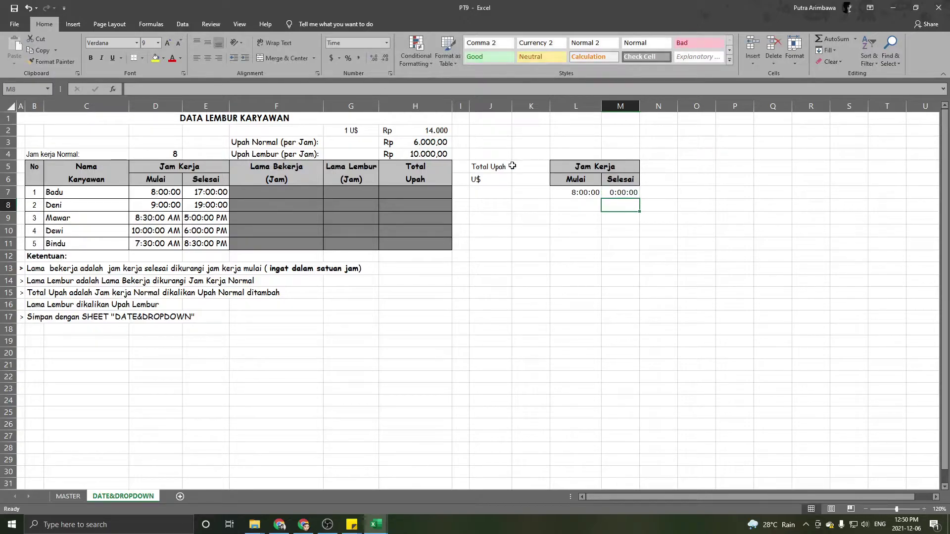
# - Remove the date from the value in M7 and change its time to 17:00:00 AM
pyautogui.click(635, 193)
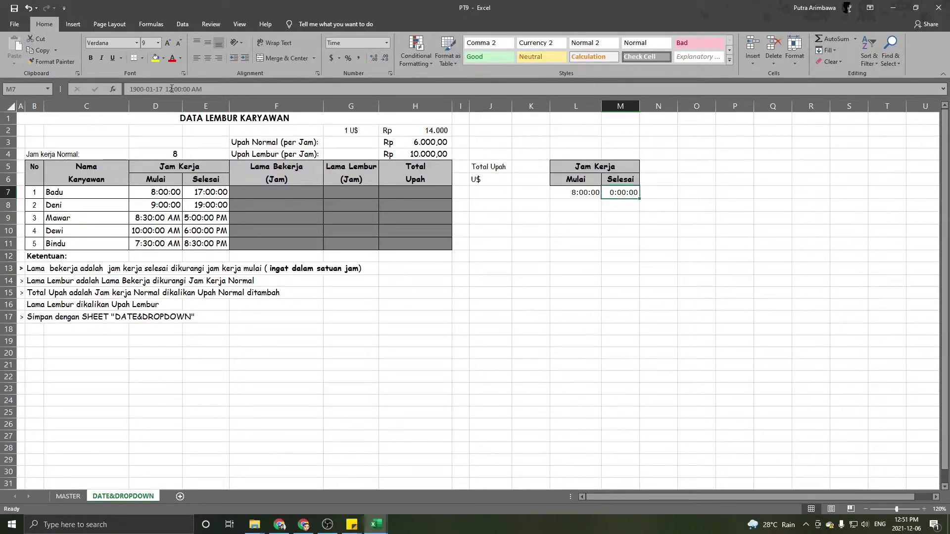
pyautogui.moveTo(166, 89); pyautogui.dragTo(91, 89)
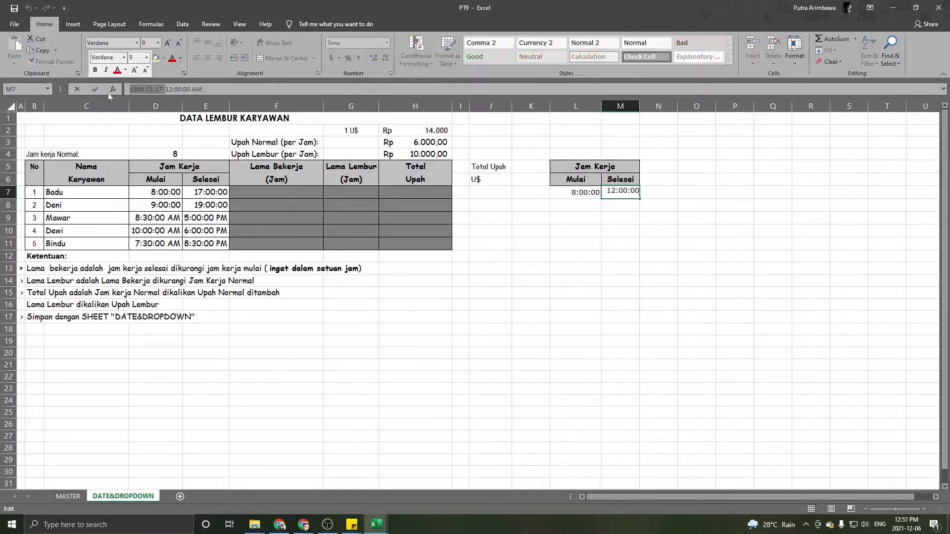
pyautogui.press('BackSpace')
pyautogui.press('BackSpace')
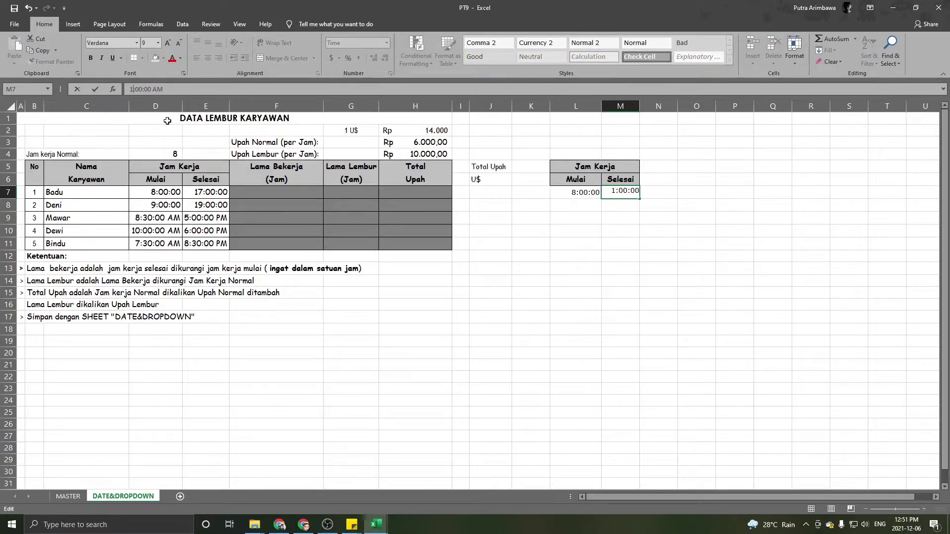
pyautogui.write('7')
pyautogui.press('Return')
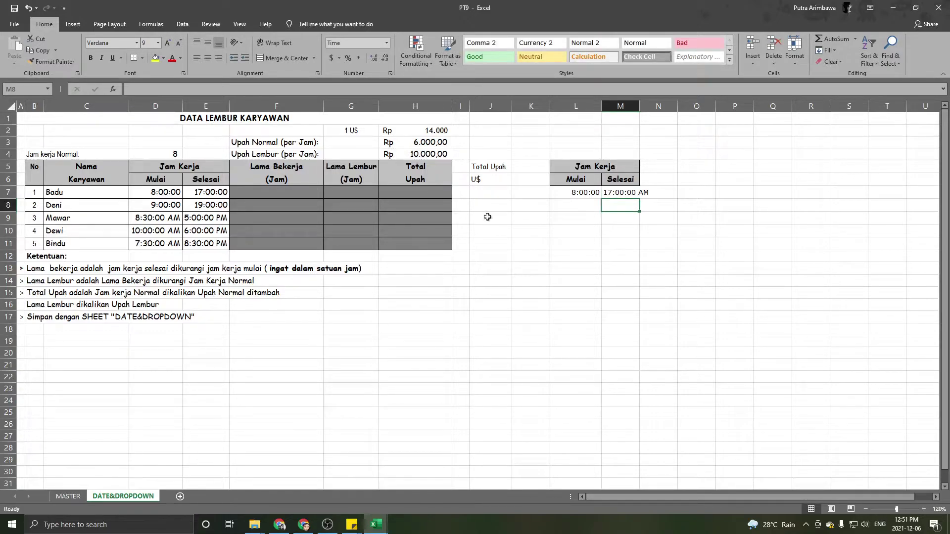
# - Correct the end time in M7 to 05:00:00 PM and check the value stored in the cell
pyautogui.click(618, 193)
pyautogui.moveTo(169, 90); pyautogui.dragTo(150, 90)
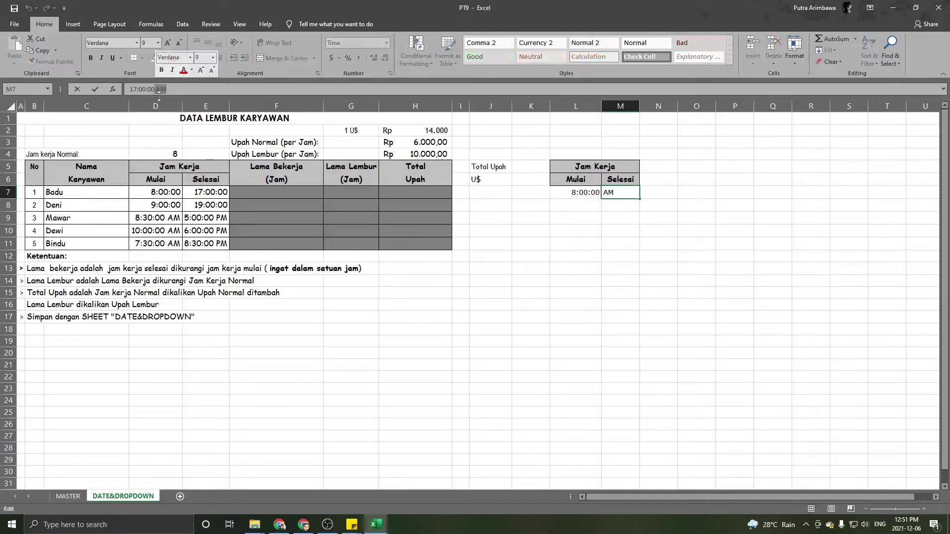
pyautogui.click(137, 90)
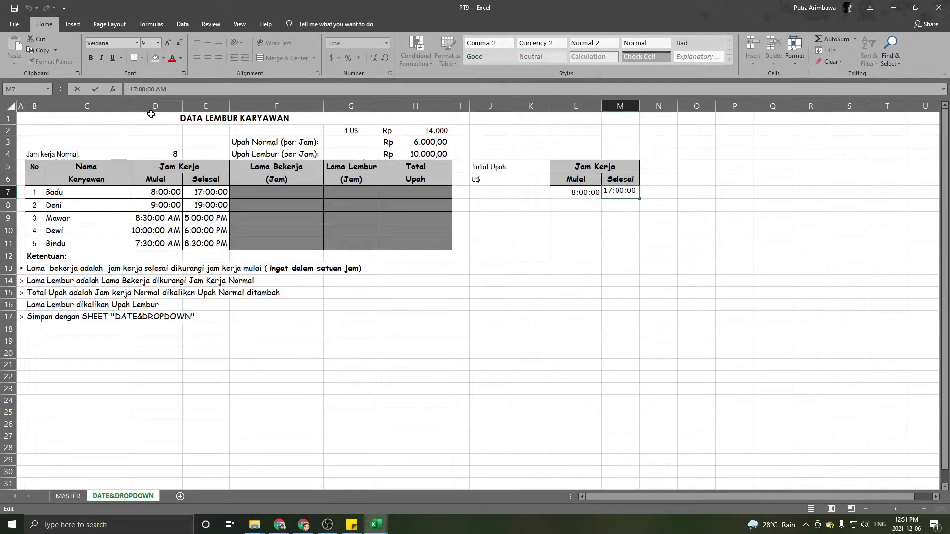
pyautogui.press('BackSpace')
pyautogui.press('BackSpace')
pyautogui.write('05')
pyautogui.click(161, 89)
pyautogui.press('BackSpace')
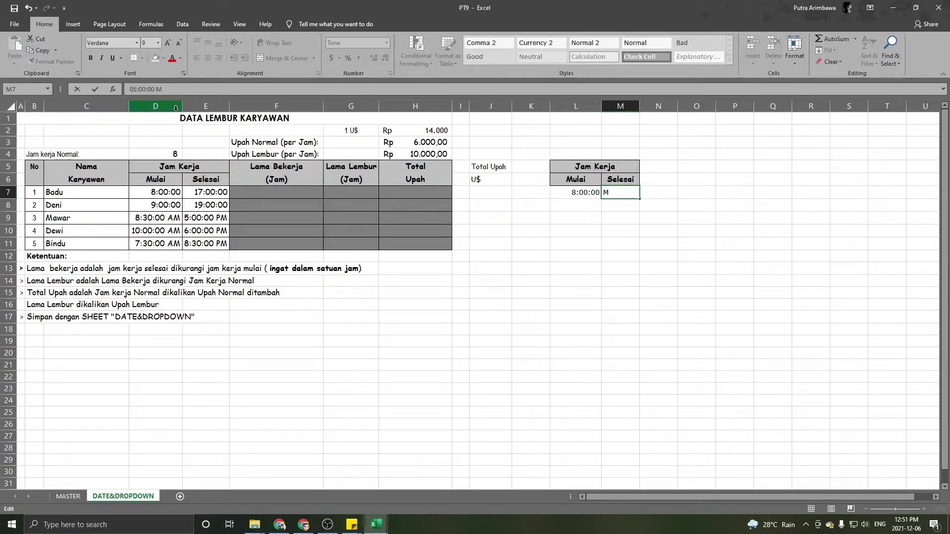
pyautogui.press('Return')
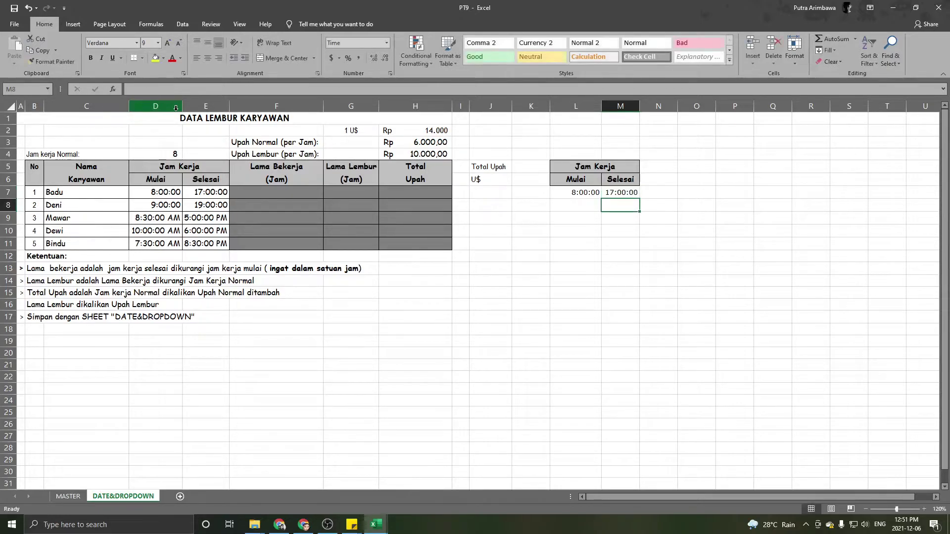
pyautogui.click(472, 249)
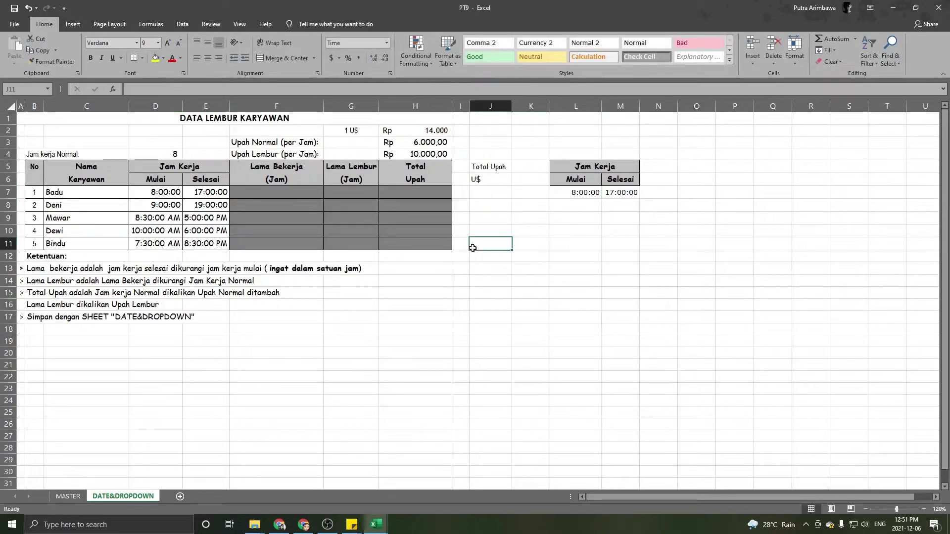
pyautogui.click(580, 209)
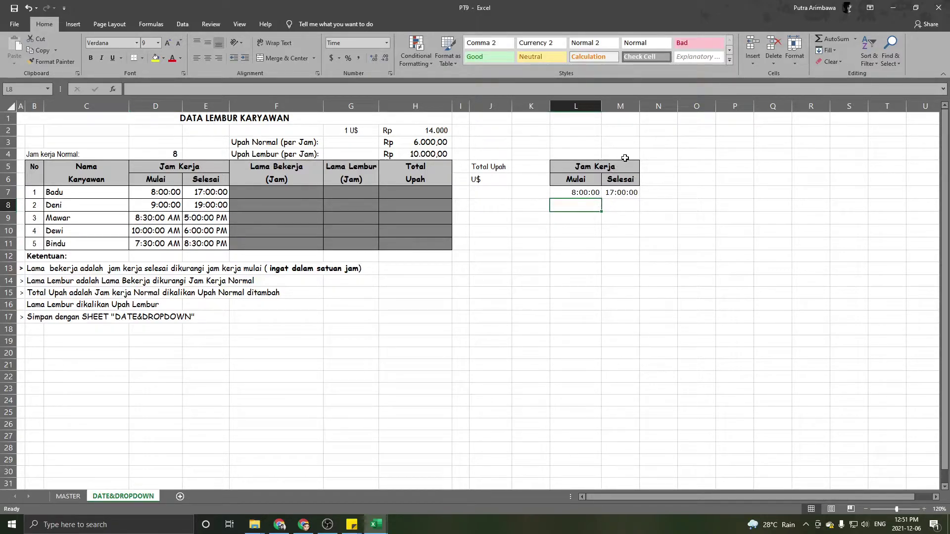
pyautogui.click(625, 190)
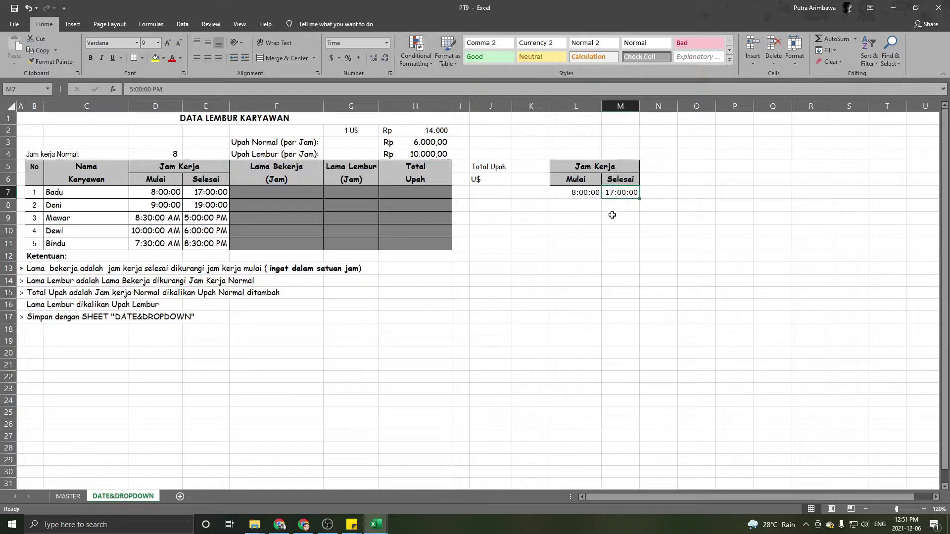
# - Check the stored time values behind the practice start and end times in L7 and M7
pyautogui.click(274, 94)
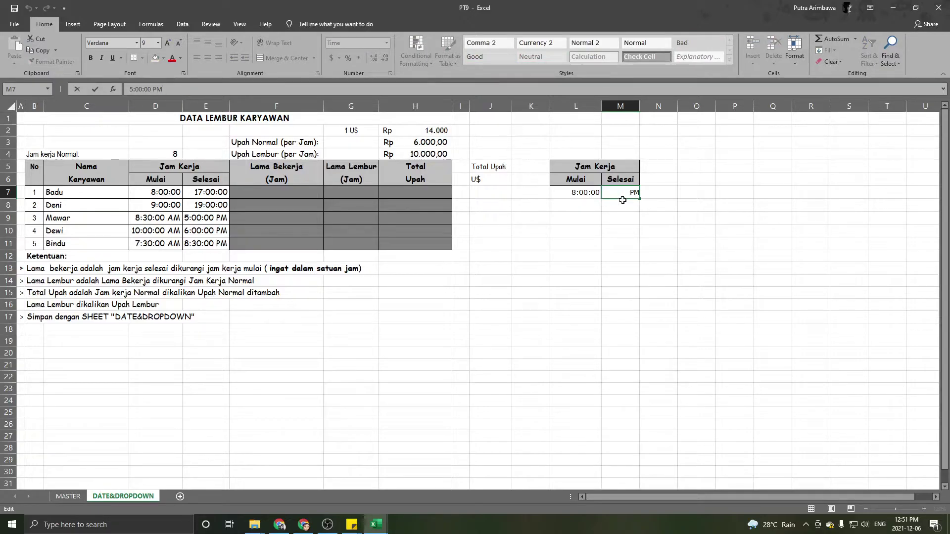
pyautogui.click(607, 243)
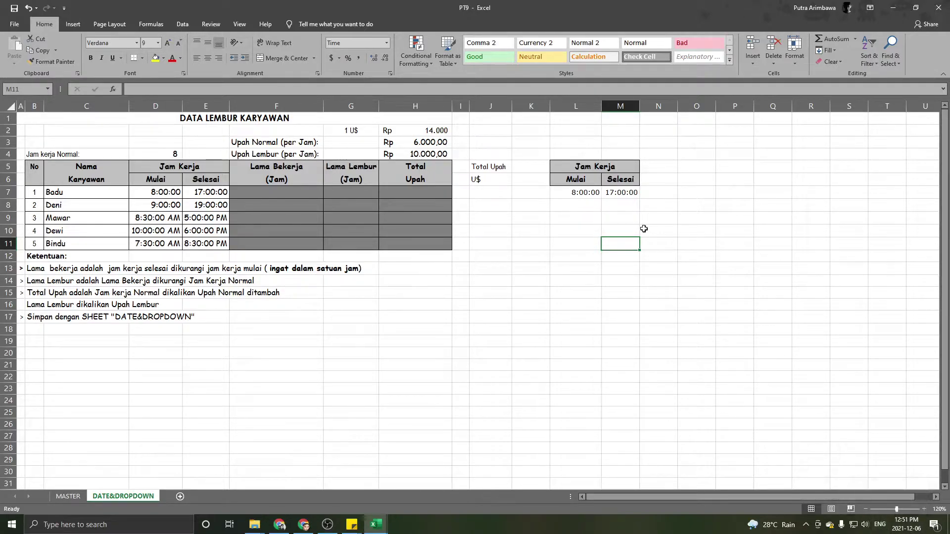
pyautogui.click(583, 207)
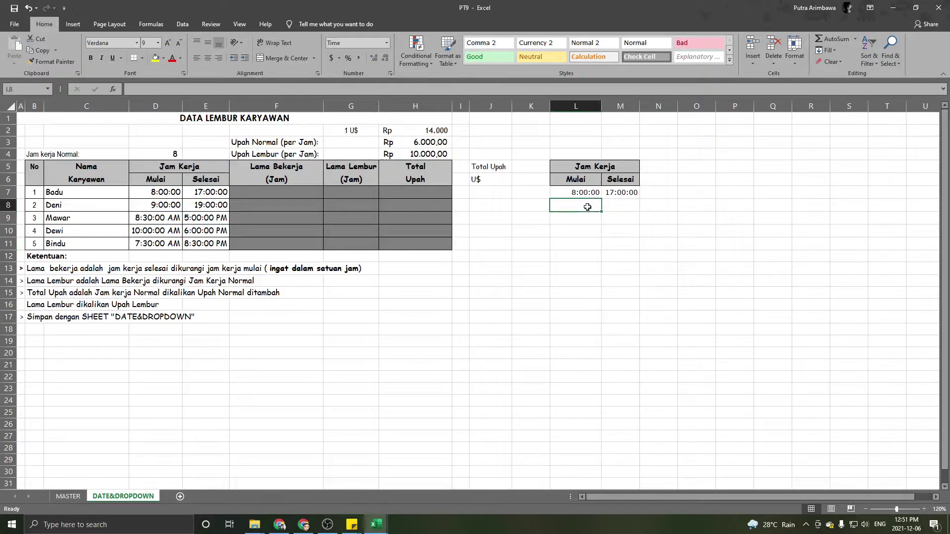
pyautogui.click(581, 194)
pyautogui.doubleClick(582, 194)
pyautogui.click(585, 208)
pyautogui.click(596, 194)
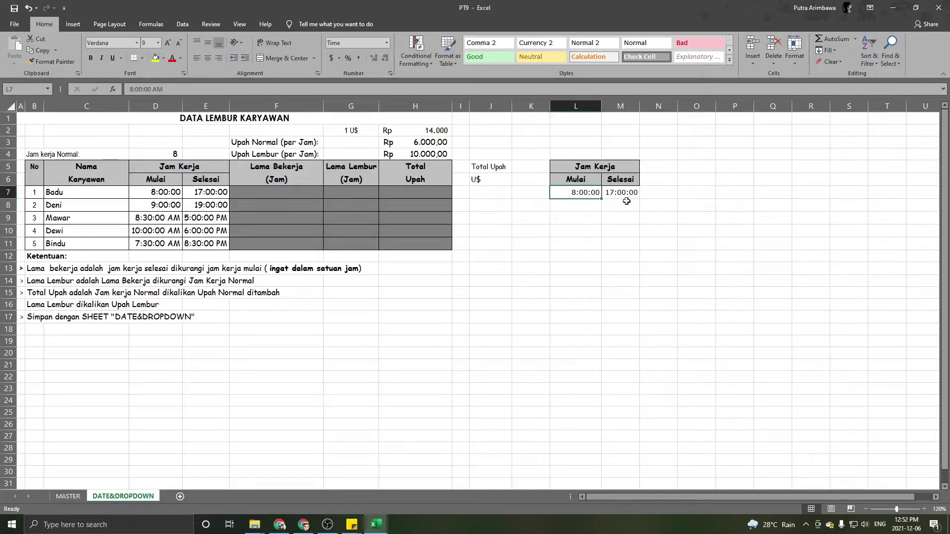
# - Enter 09:00 as the start time in L8 and 19:00 as the end time in M8
pyautogui.click(596, 207)
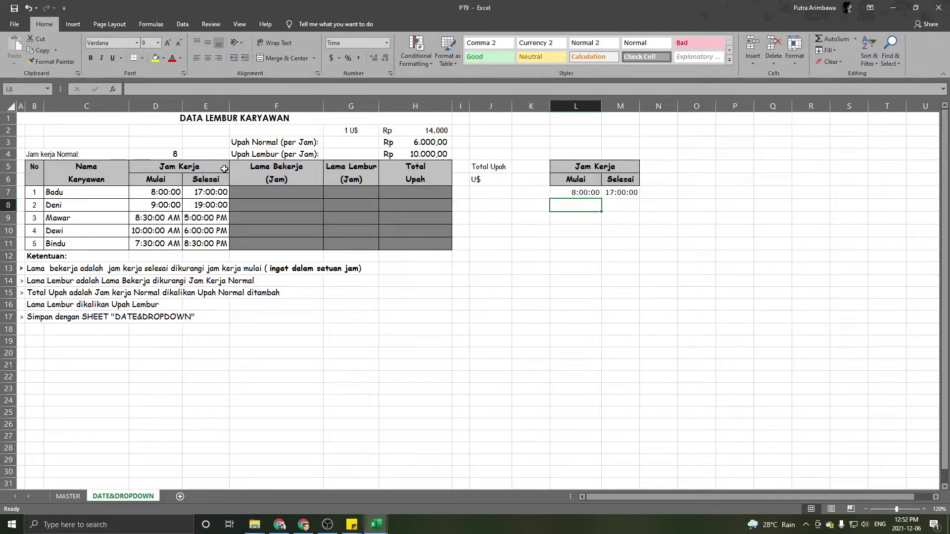
pyautogui.write('09:00')
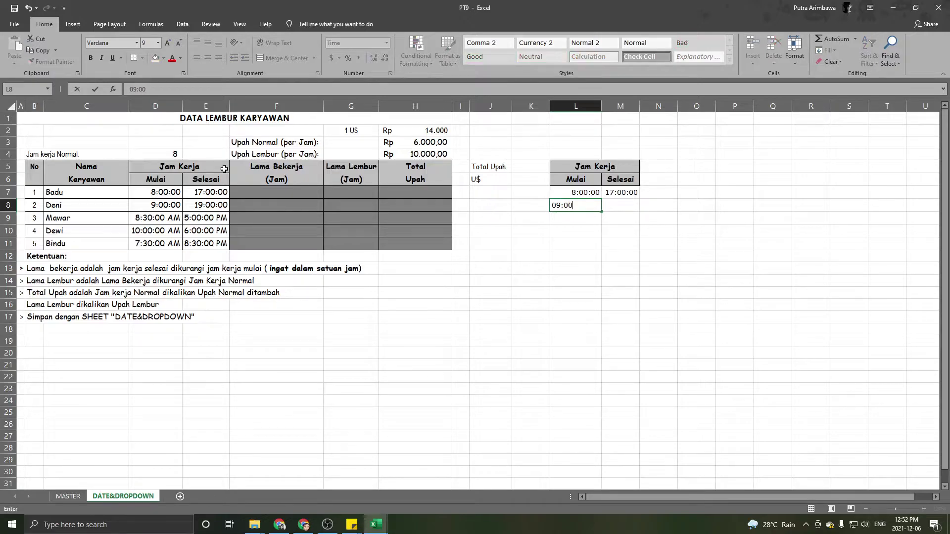
pyautogui.press('Return')
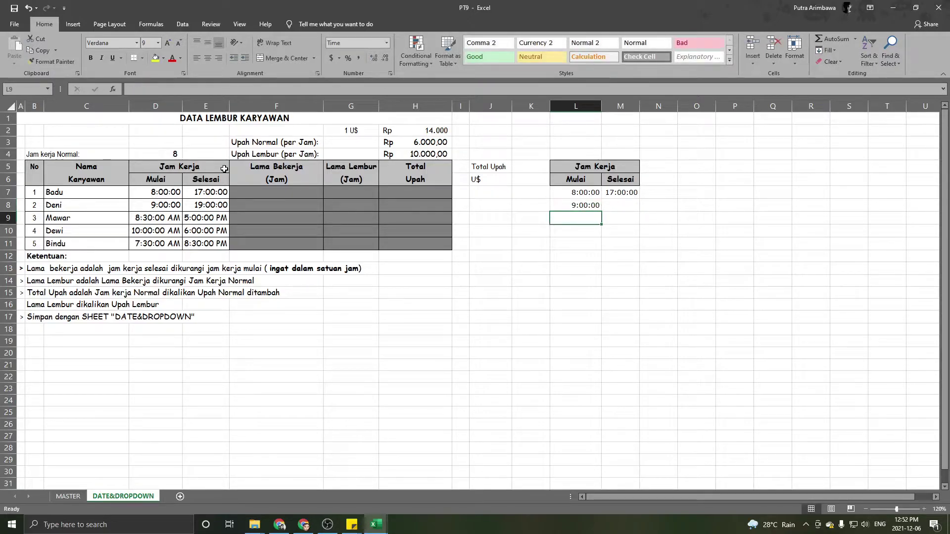
pyautogui.click(625, 204)
pyautogui.write('18')
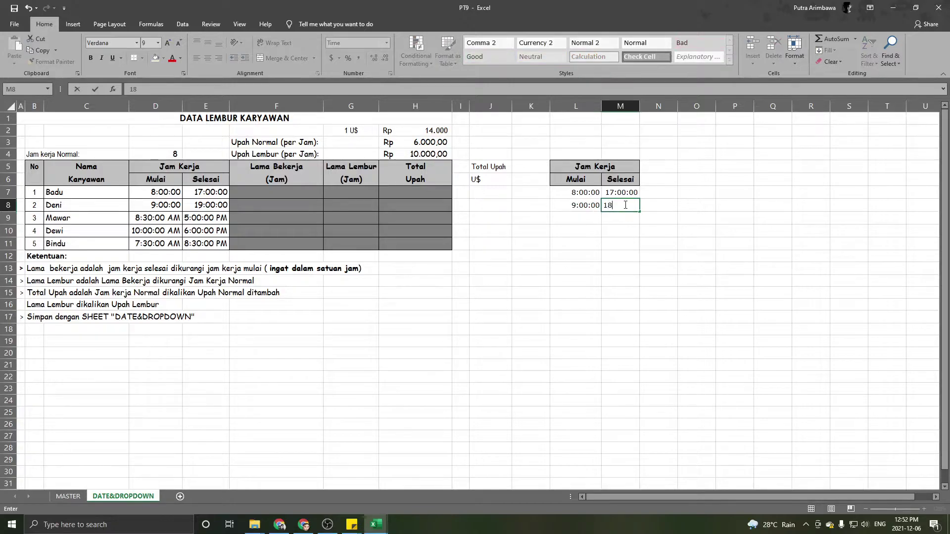
pyautogui.write('9:00')
pyautogui.press('Return')
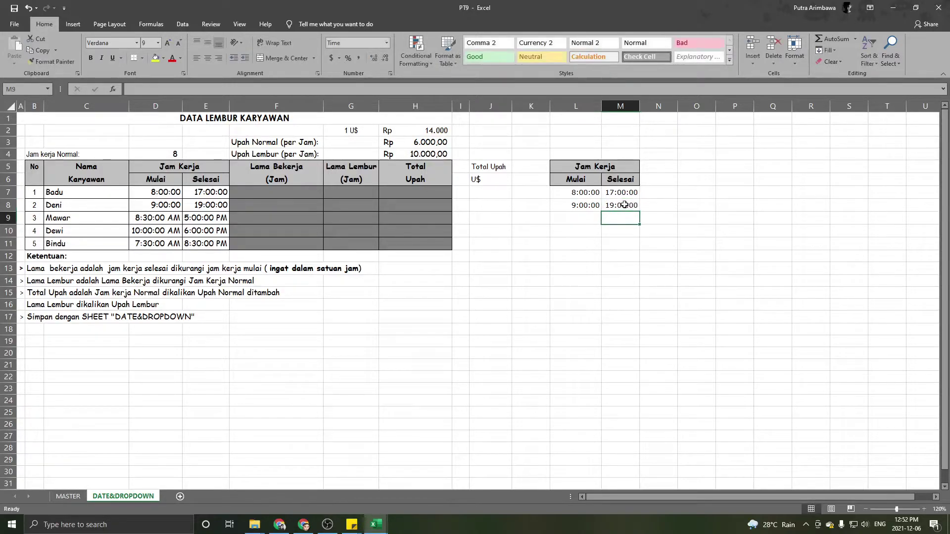
# - Format the practice cells L9:M11 with the English (United States) time type 1:30:55 PM
pyautogui.click(590, 222)
pyautogui.click(583, 249)
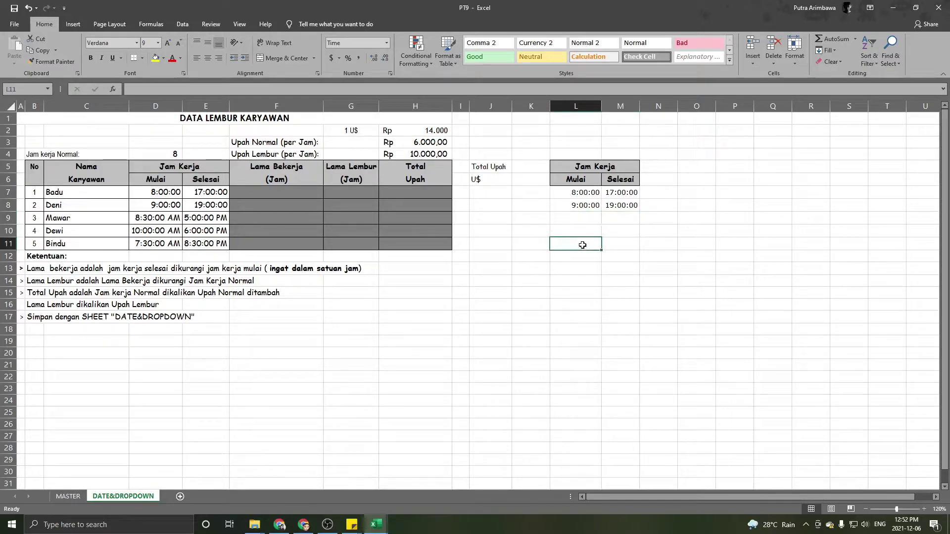
pyautogui.click(579, 222)
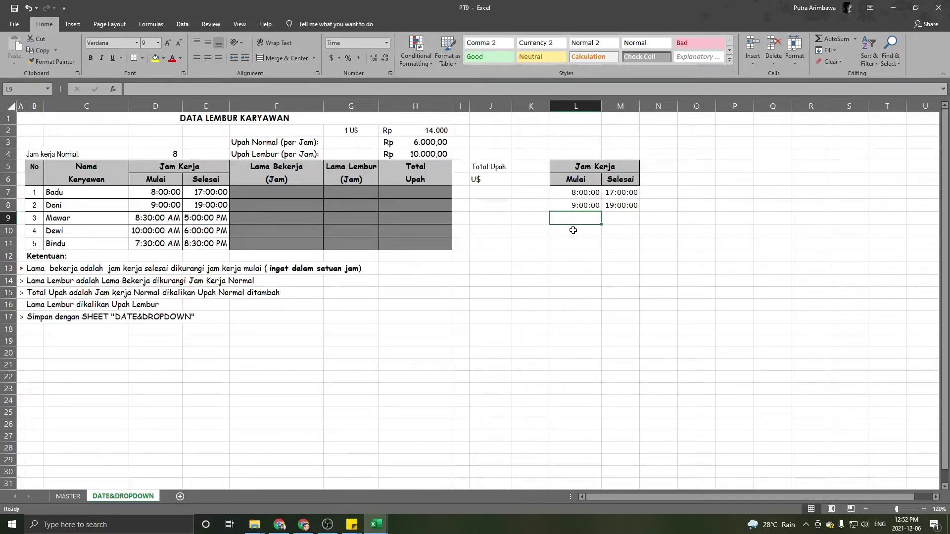
pyautogui.moveTo(568, 218)
pyautogui.mouseDown()
pyautogui.moveTo(630, 236)
pyautogui.moveTo(630, 246)
pyautogui.mouseUp()
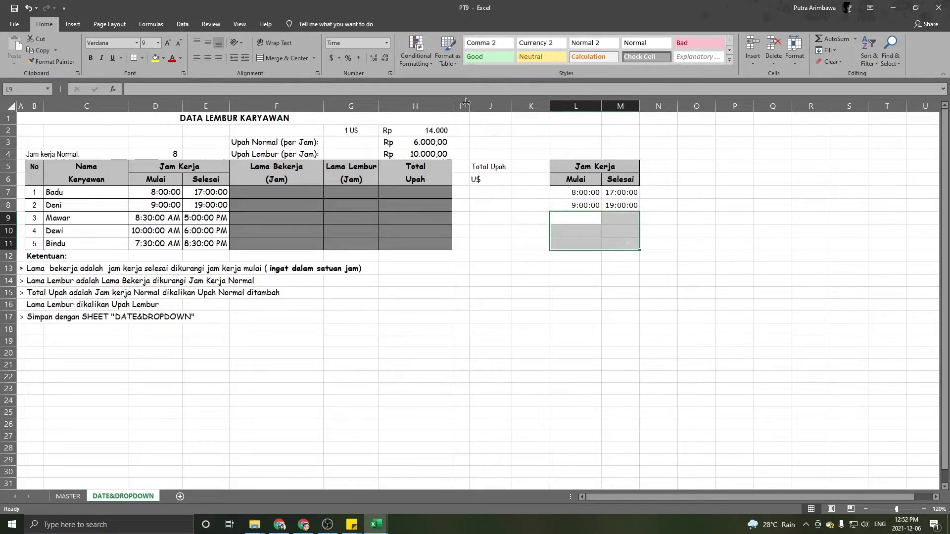
pyautogui.click(390, 73)
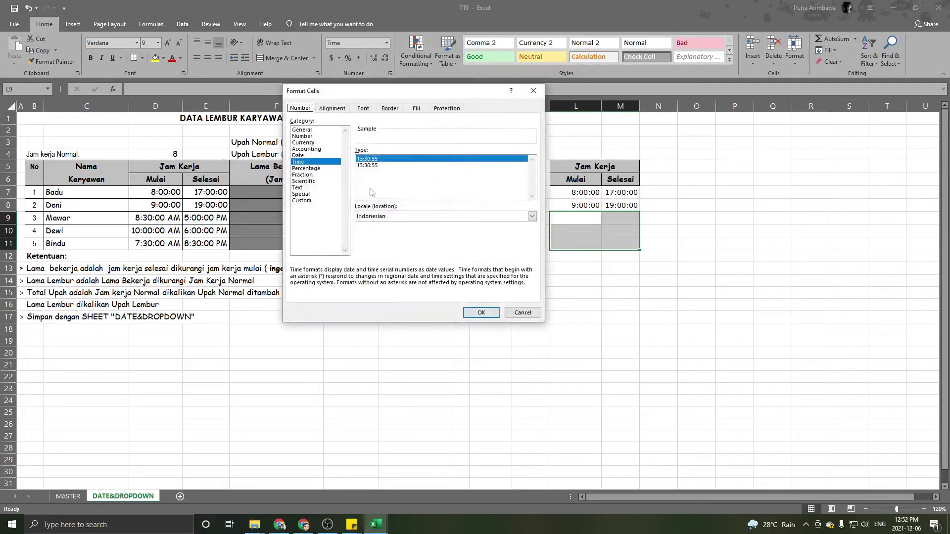
pyautogui.click(532, 216)
pyautogui.scroll(2, 533, 243)
pyautogui.scroll(6, 534, 243)
pyautogui.click(407, 226)
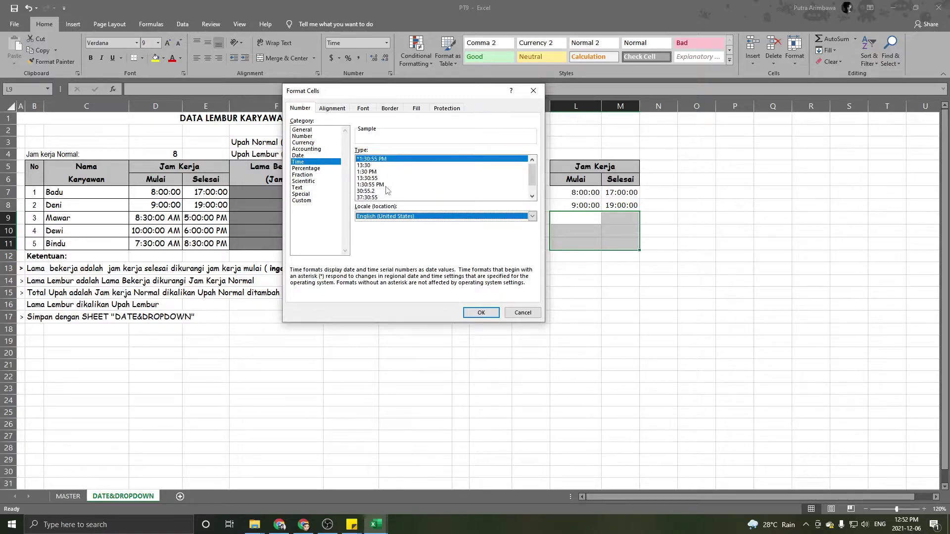
pyautogui.click(386, 185)
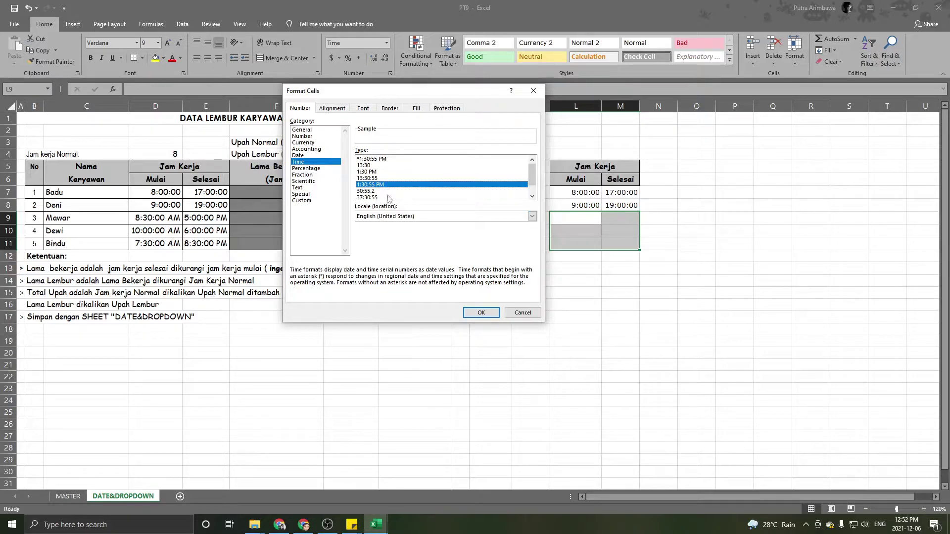
pyautogui.click(478, 310)
# - Enter 08:30:00 as the start time in L9 and 17:00:00 as the end time in M9
pyautogui.click(569, 221)
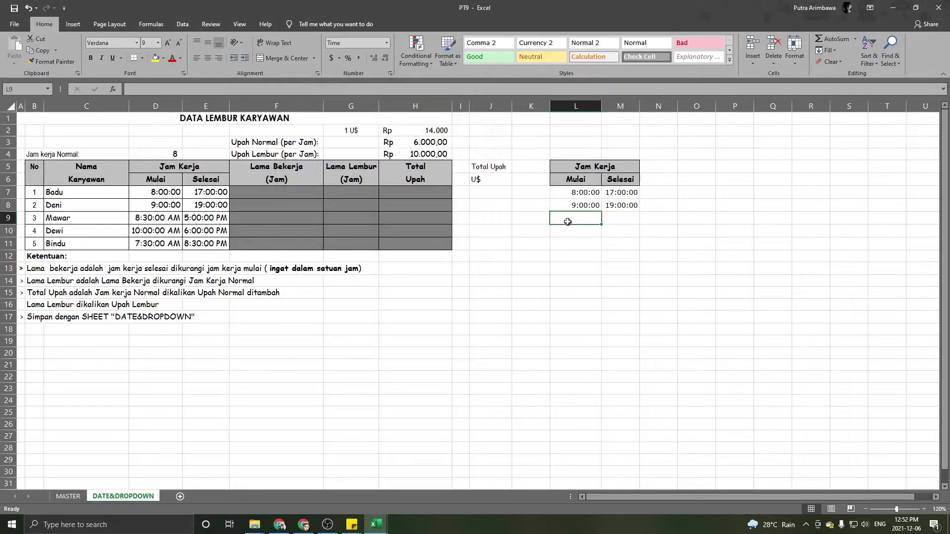
pyautogui.click(181, 90)
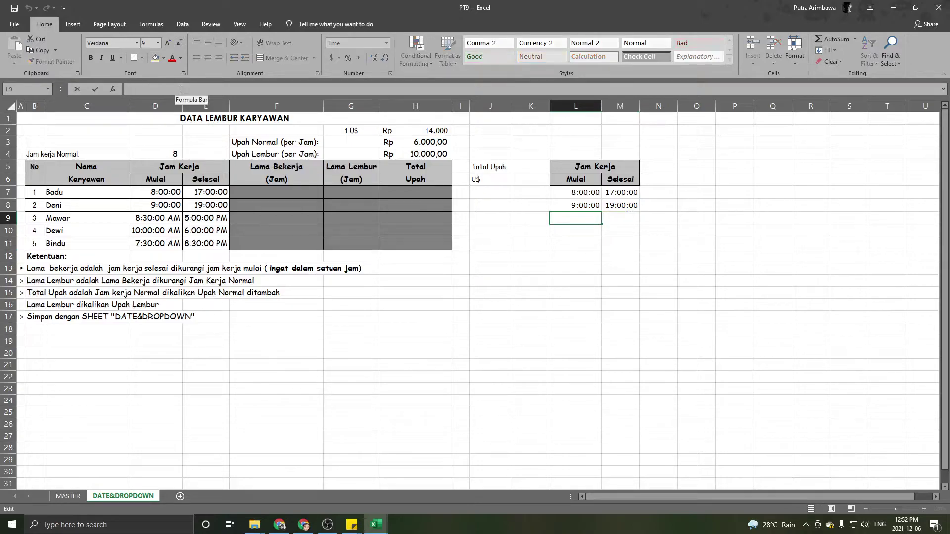
pyautogui.write('08')
pyautogui.write(':00')
pyautogui.press('BackSpace')
pyautogui.press('BackSpace')
pyautogui.write('30:00')
pyautogui.press('Return')
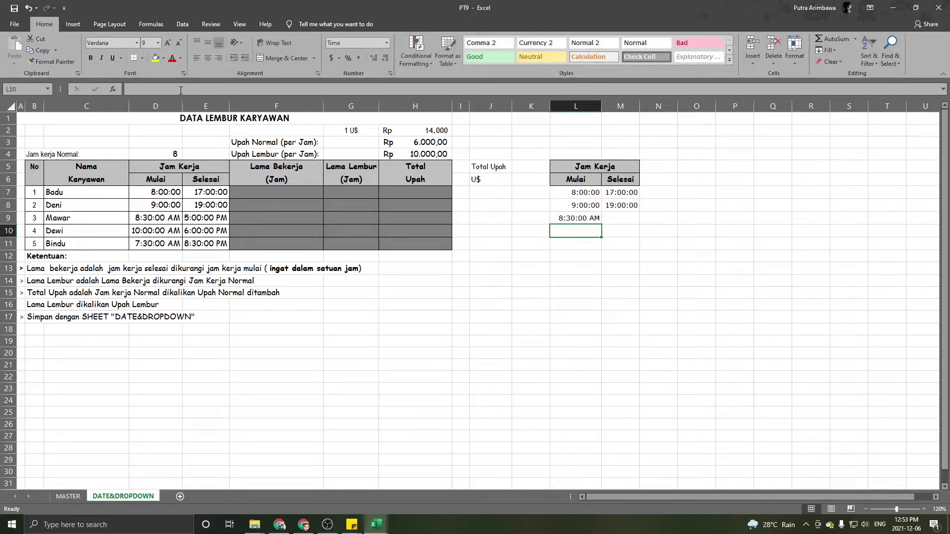
pyautogui.click(616, 218)
pyautogui.click(249, 86)
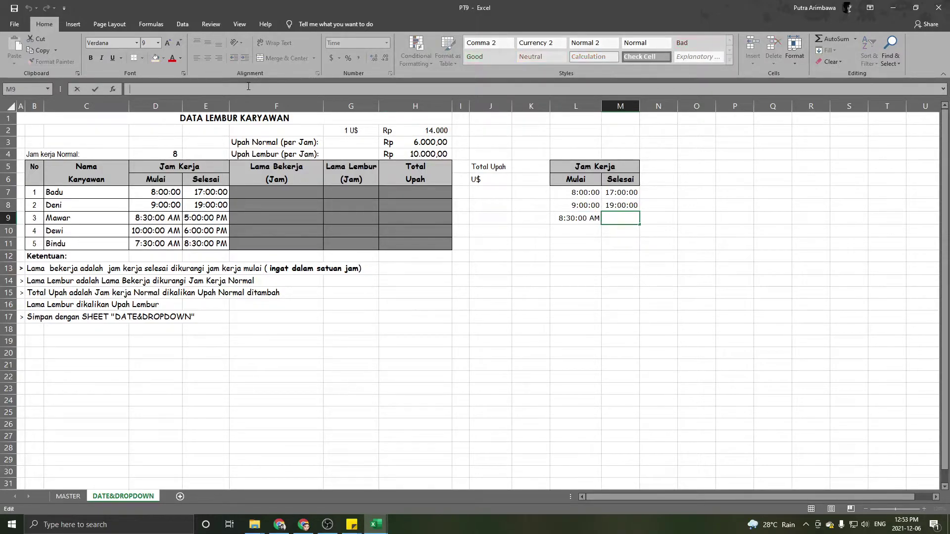
pyautogui.write('17:00:00')
pyautogui.press('Return')
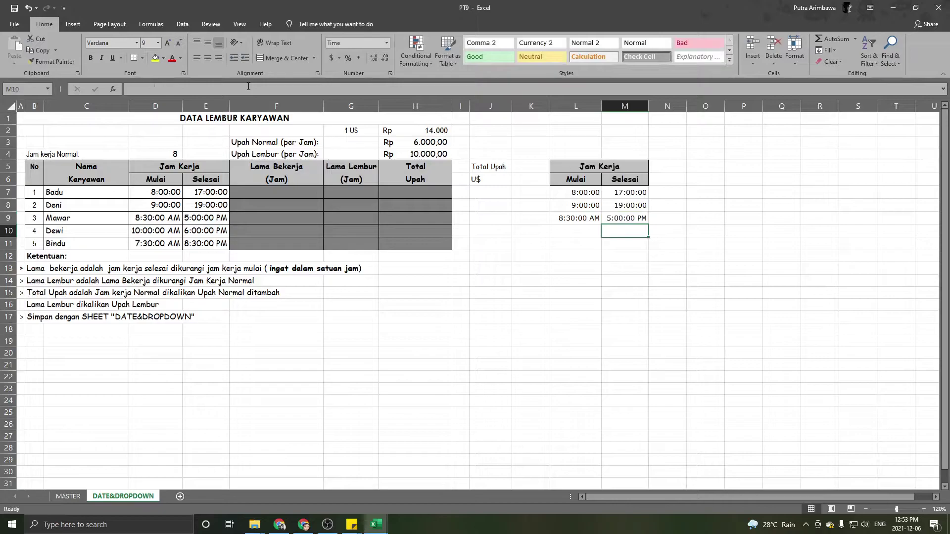
# - Enter 10:00:00 as the start time in L10 and 18:00:00 as the end time in M10
pyautogui.click(575, 232)
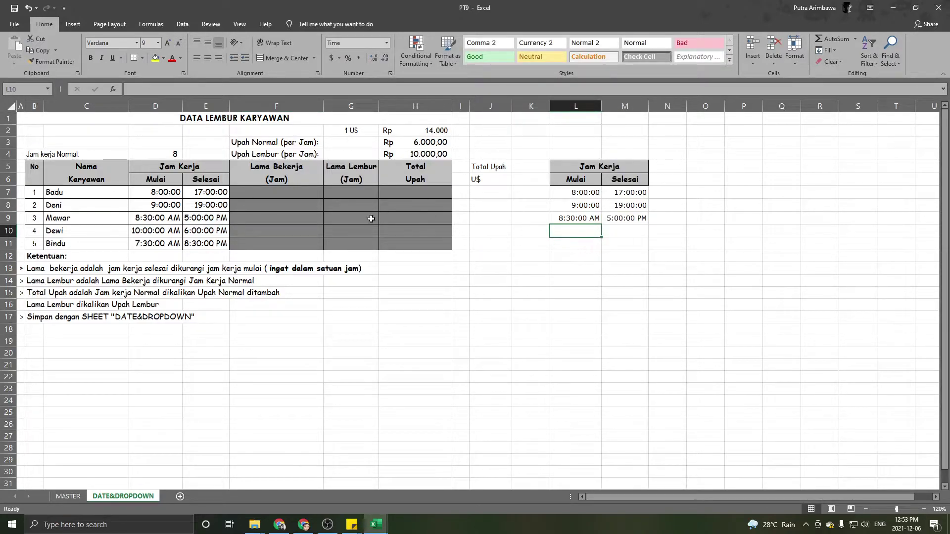
pyautogui.click(207, 91)
pyautogui.write('10:00')
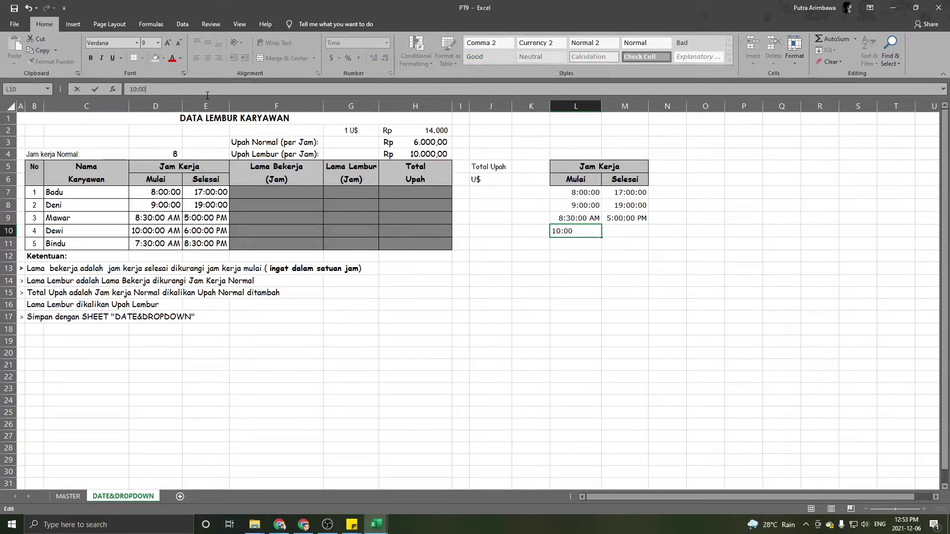
pyautogui.write(':00')
pyautogui.press('Tab')
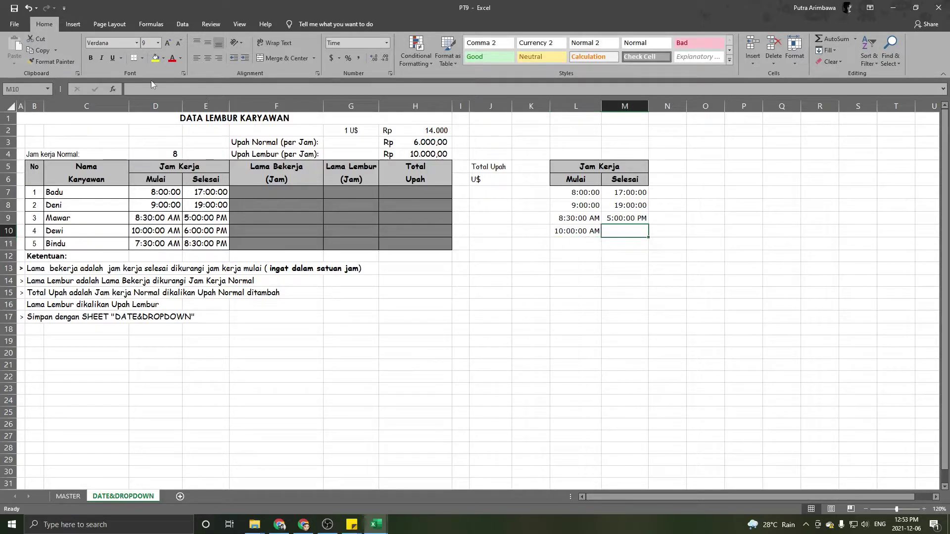
pyautogui.click(154, 88)
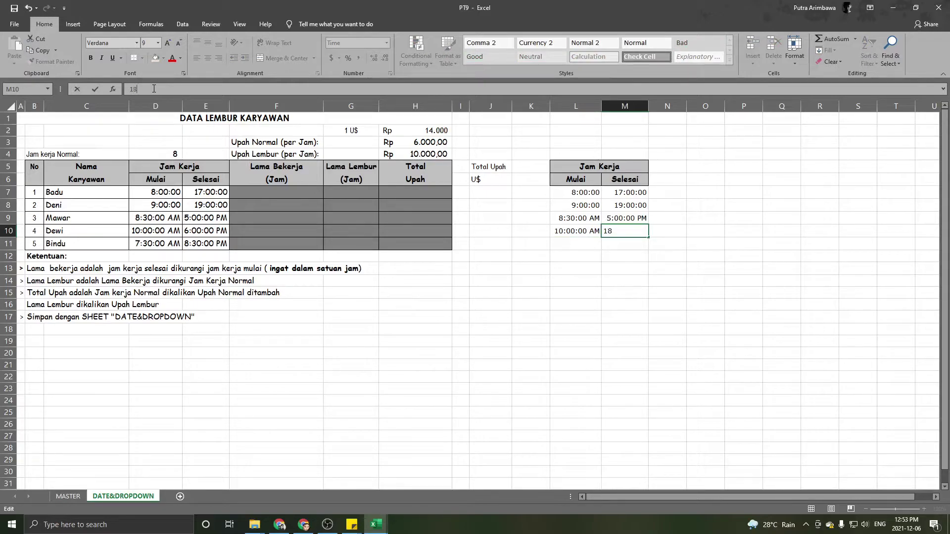
pyautogui.write('18:00:00')
pyautogui.press('Return')
# - Enter 07:30:00 as the start time in L11 and 20:20:00 as the end time in M11
pyautogui.click(554, 243)
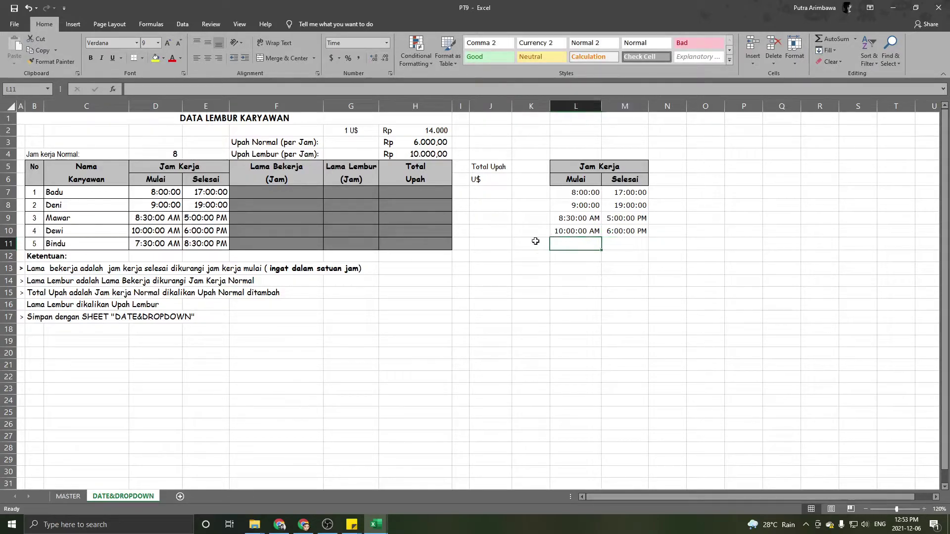
pyautogui.click(176, 94)
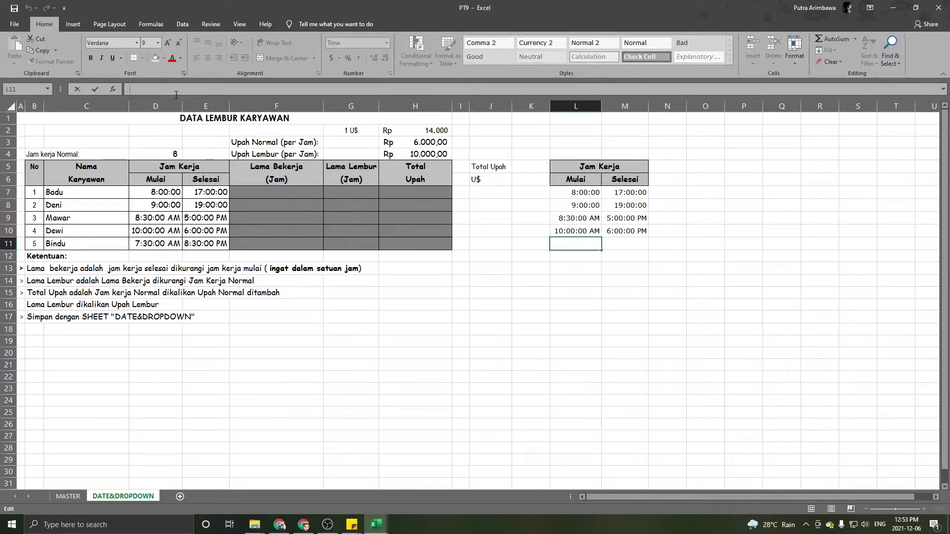
pyautogui.write('07:30:00')
pyautogui.press('Tab')
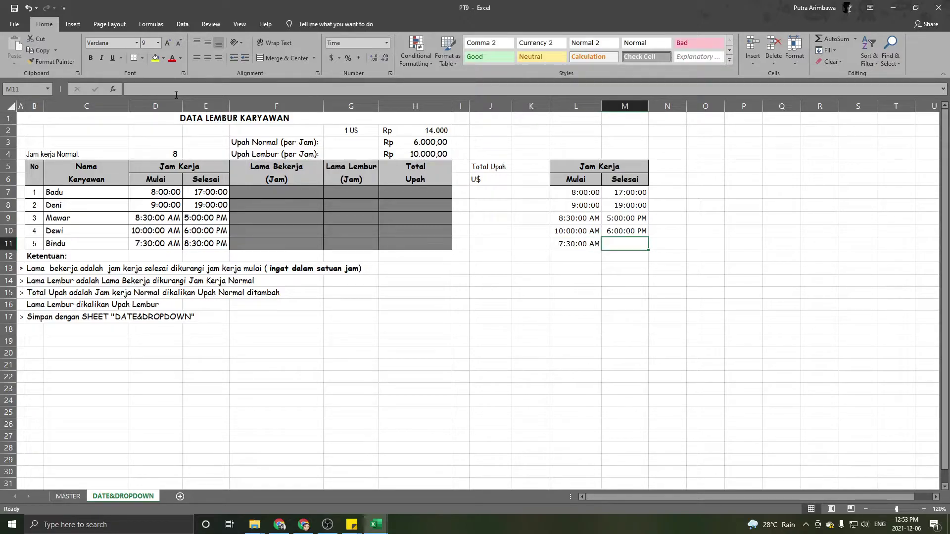
pyautogui.write('20')
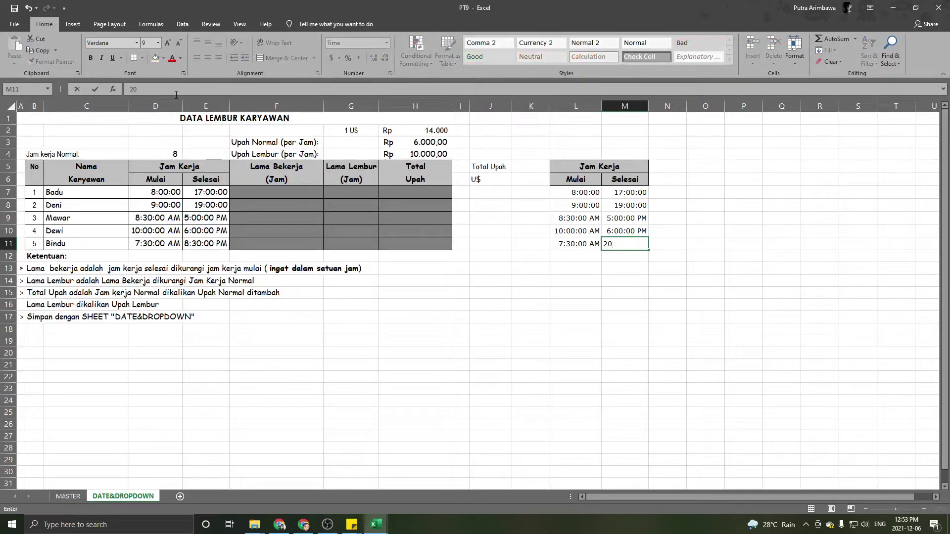
pyautogui.write(':00')
pyautogui.press('BackSpace')
pyautogui.press('BackSpace')
pyautogui.write('20:00')
pyautogui.press('Return')
pyautogui.press('Up')
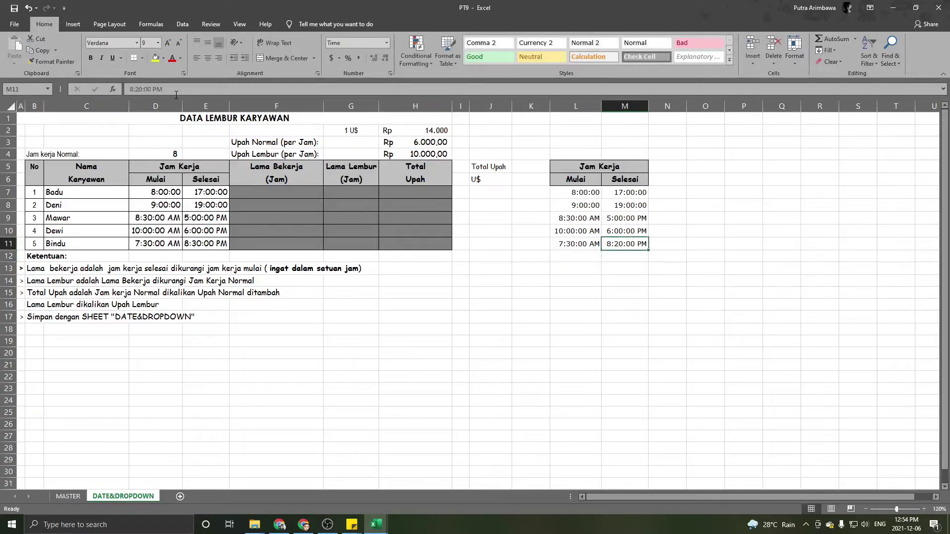
# - Correct the end time in M11 to 8:30:00 PM
pyautogui.click(137, 89)
pyautogui.press('BackSpace')
pyautogui.write('3')
pyautogui.press('Return')
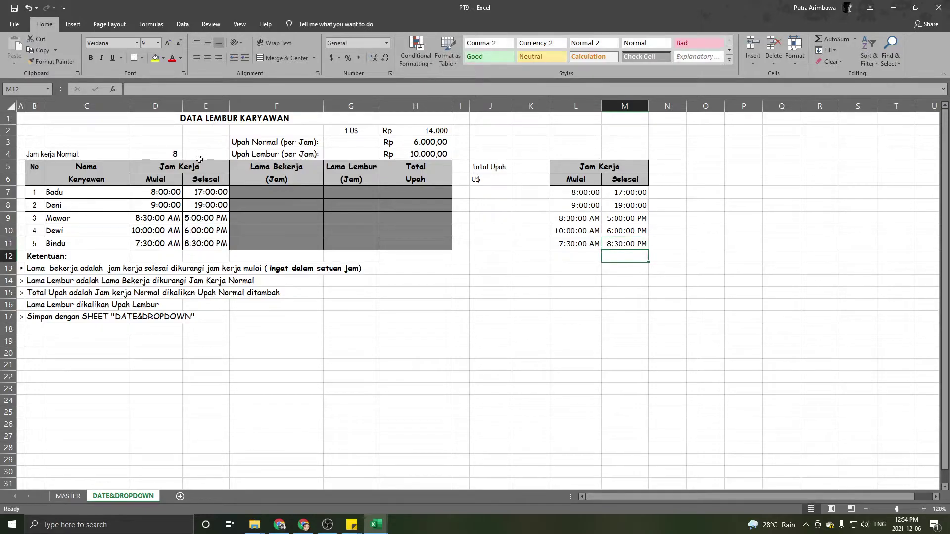
# - Calculate the first employee's hours worked in F7 as end time minus start time with =E7-D7, and check the formula
pyautogui.click(309, 197)
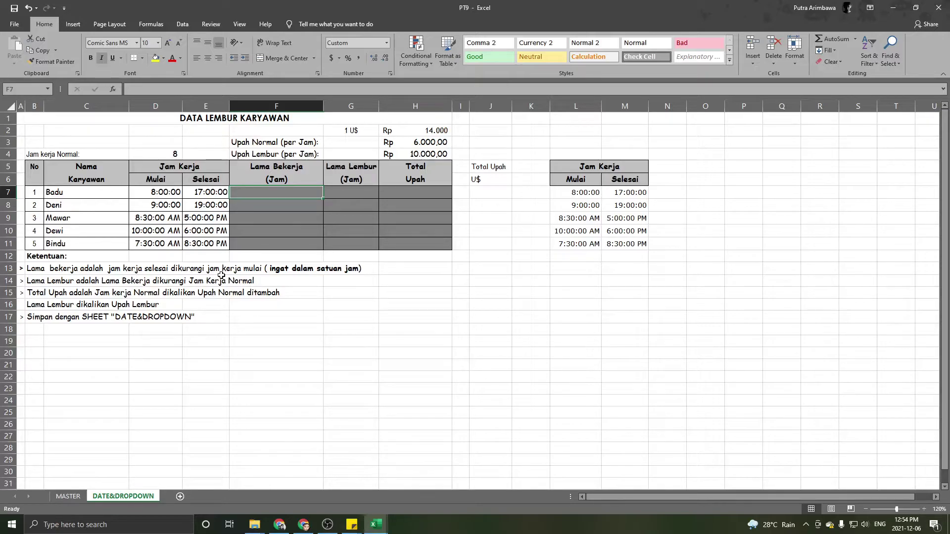
pyautogui.write('=')
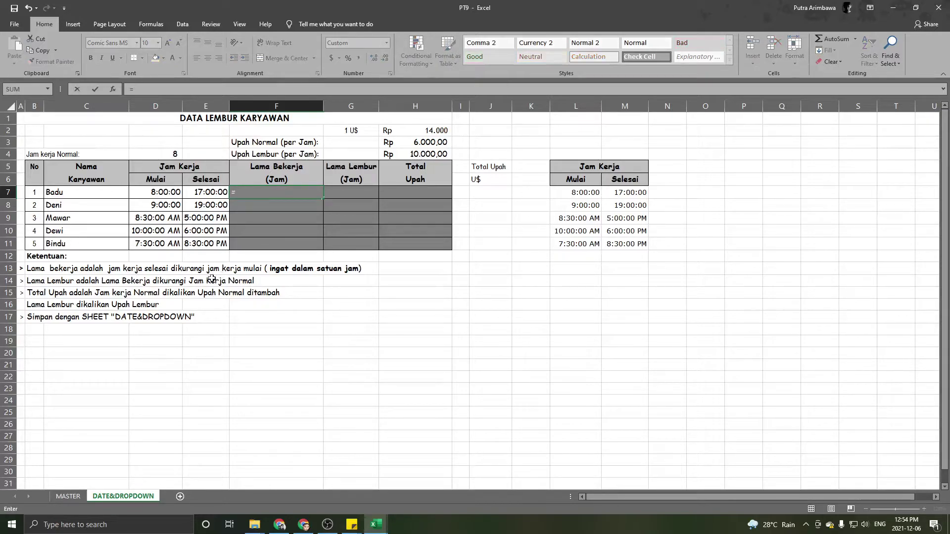
pyautogui.click(205, 193)
pyautogui.write('-')
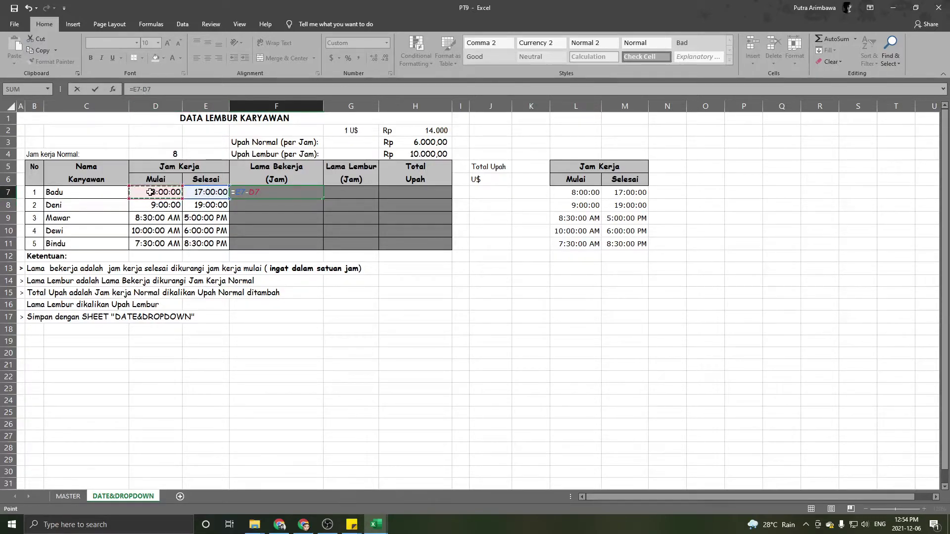
pyautogui.press('Return')
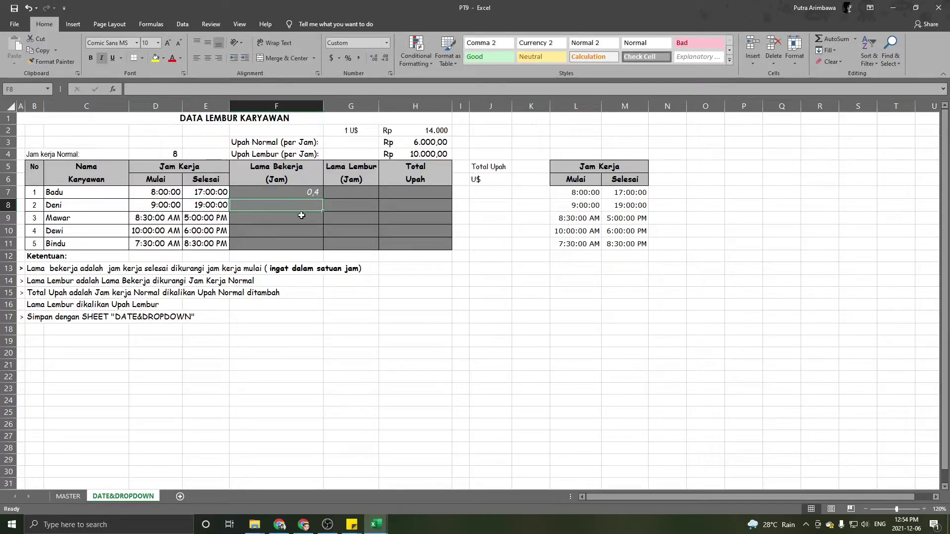
pyautogui.click(316, 193)
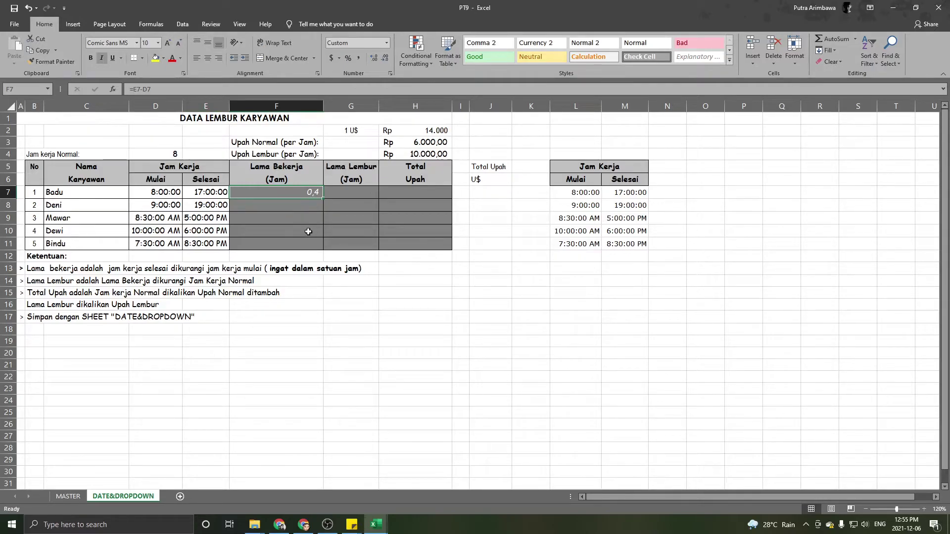
# - Try the Time format on the hours-worked result in F7 and switch it to the Number format
pyautogui.click(387, 42)
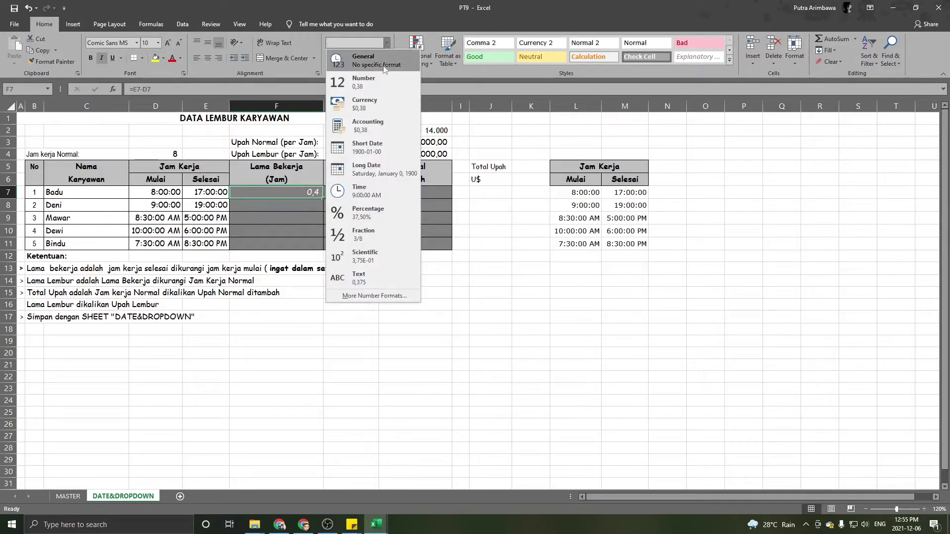
pyautogui.click(380, 198)
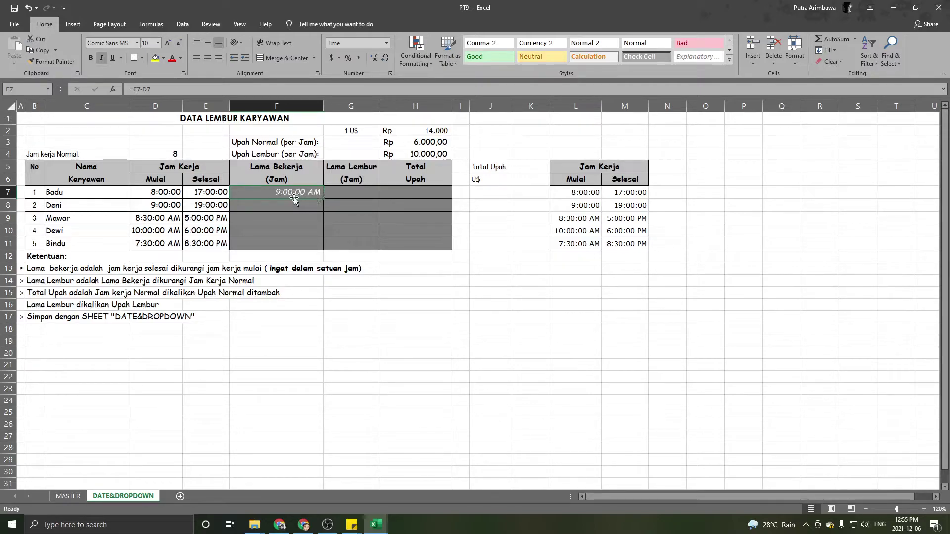
pyautogui.click(387, 43)
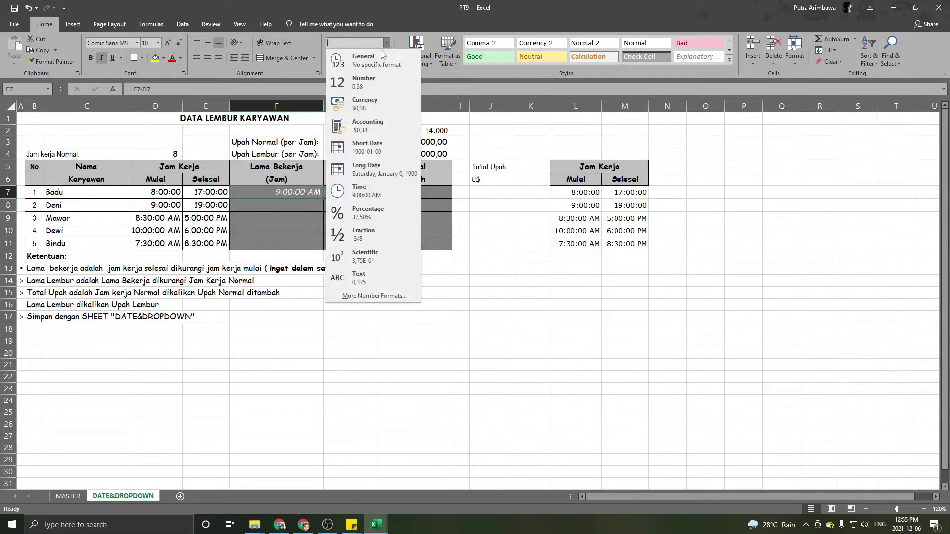
pyautogui.click(375, 87)
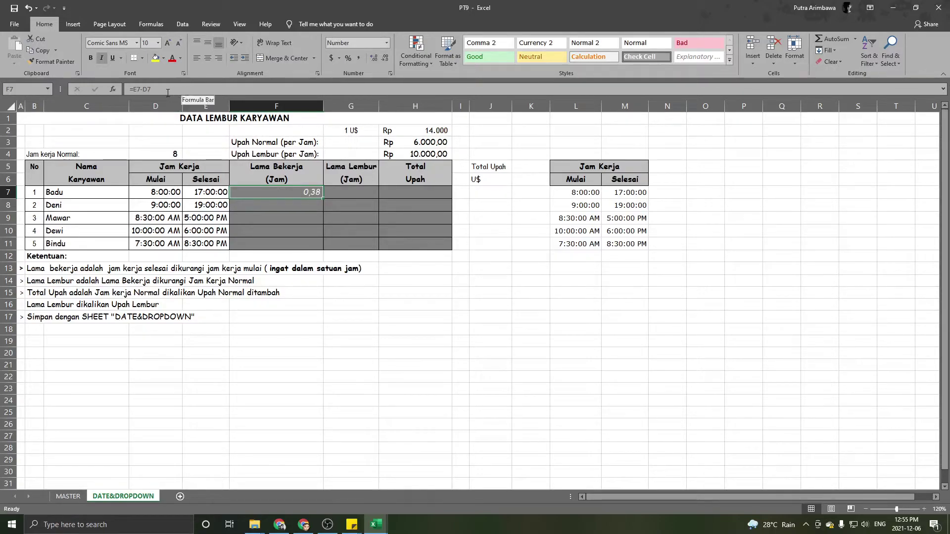
# - Convert the result in F7 to hours by changing its formula to =(E7-D7)*24
pyautogui.click(136, 90)
pyautogui.write('(')
pyautogui.write(')')
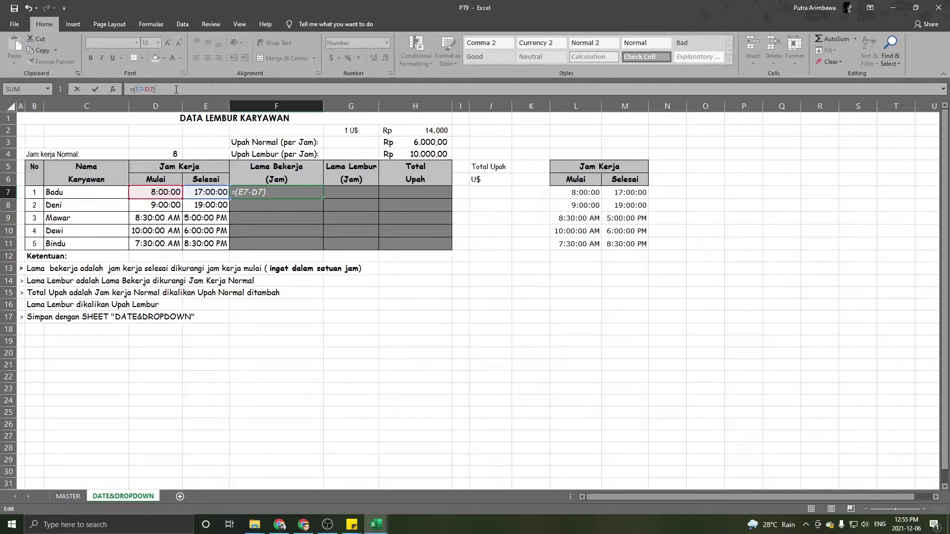
pyautogui.write('*24')
pyautogui.press('Return')
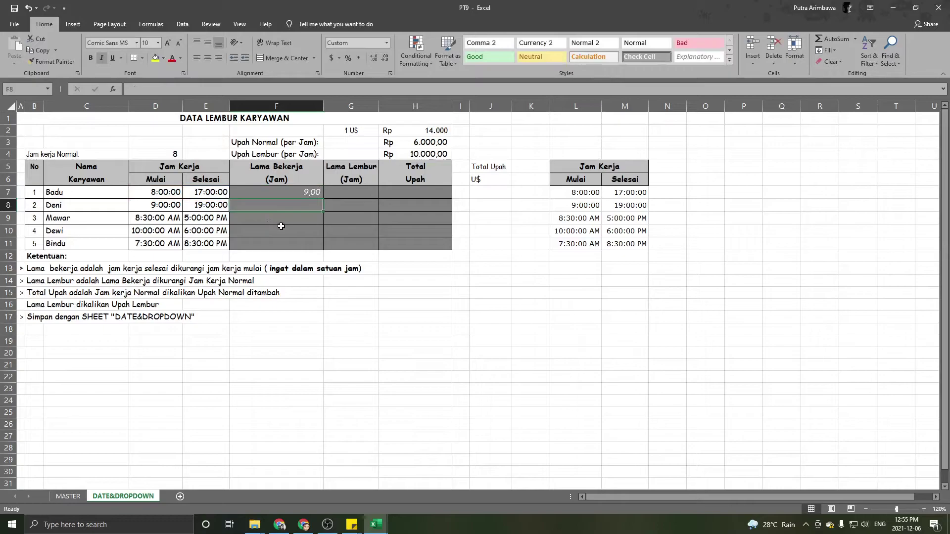
# - Review the number formats for F7 and apply the Number format to the hours-worked and overtime cells F7:G11
pyautogui.click(287, 194)
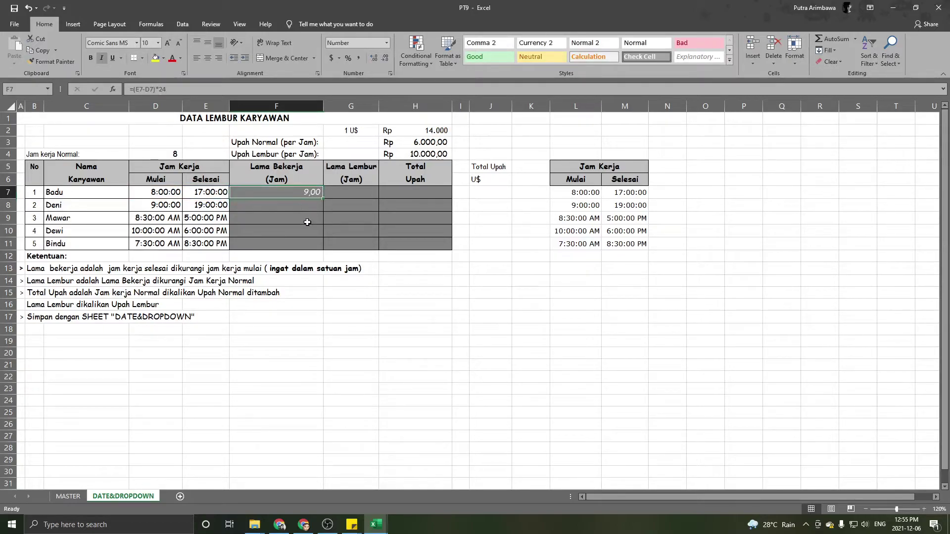
pyautogui.click(387, 42)
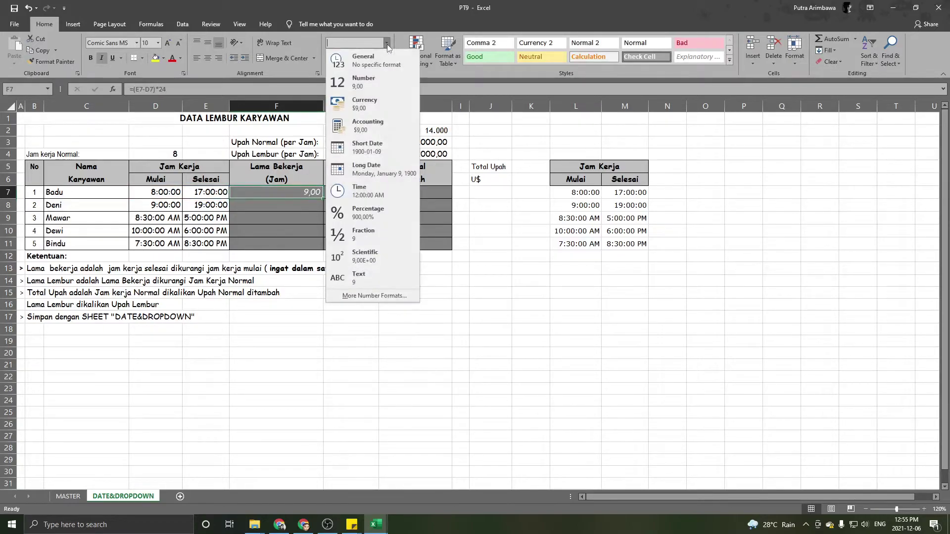
pyautogui.click(370, 86)
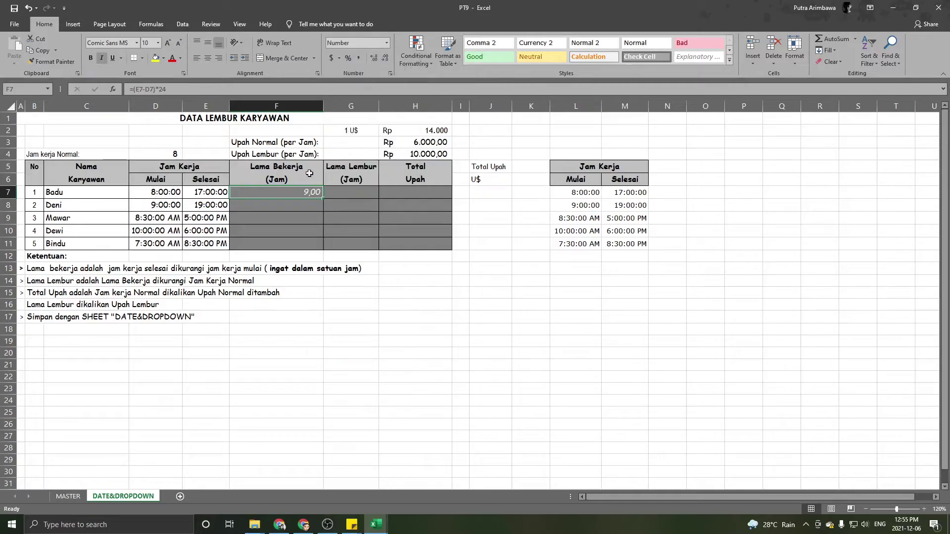
pyautogui.click(387, 43)
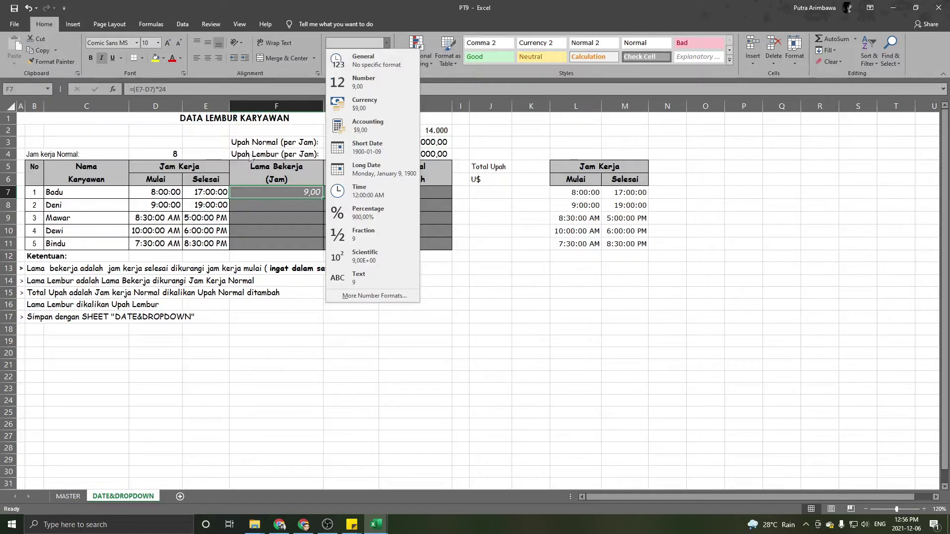
pyautogui.click(189, 146)
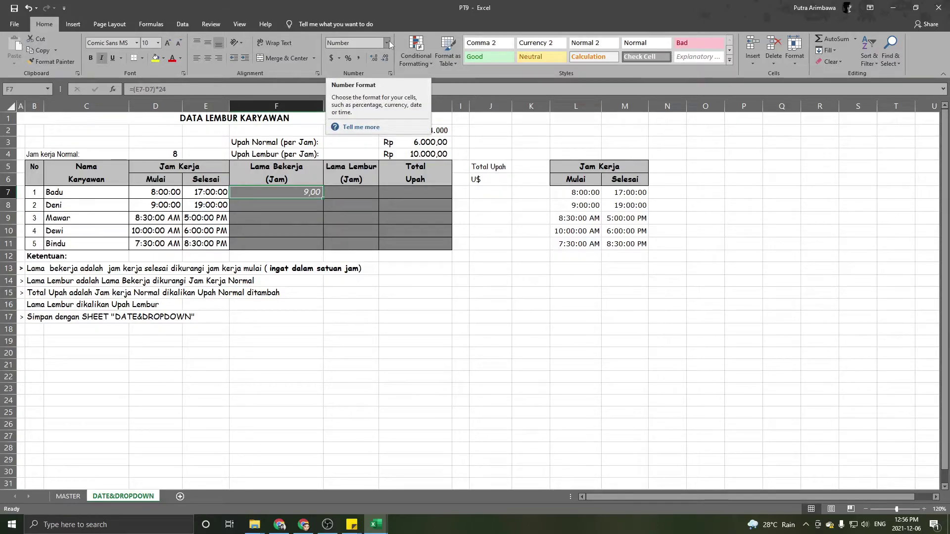
pyautogui.click(337, 215)
pyautogui.click(312, 195)
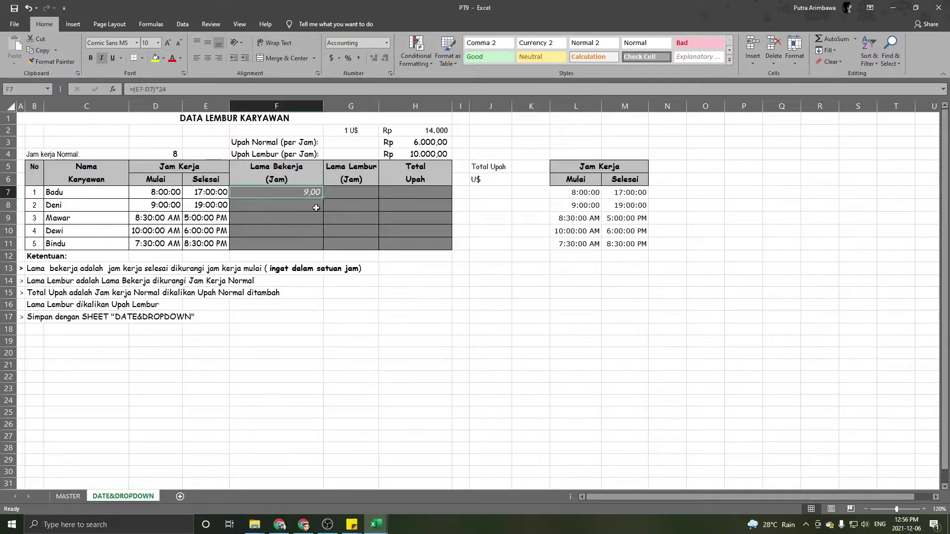
pyautogui.moveTo(313, 200); pyautogui.dragTo(342, 246)
pyautogui.click(388, 44)
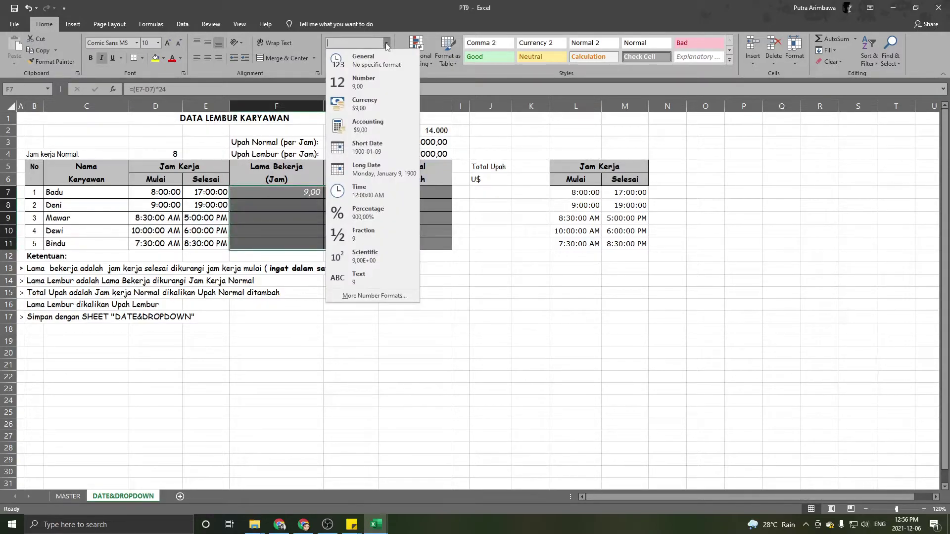
pyautogui.click(377, 82)
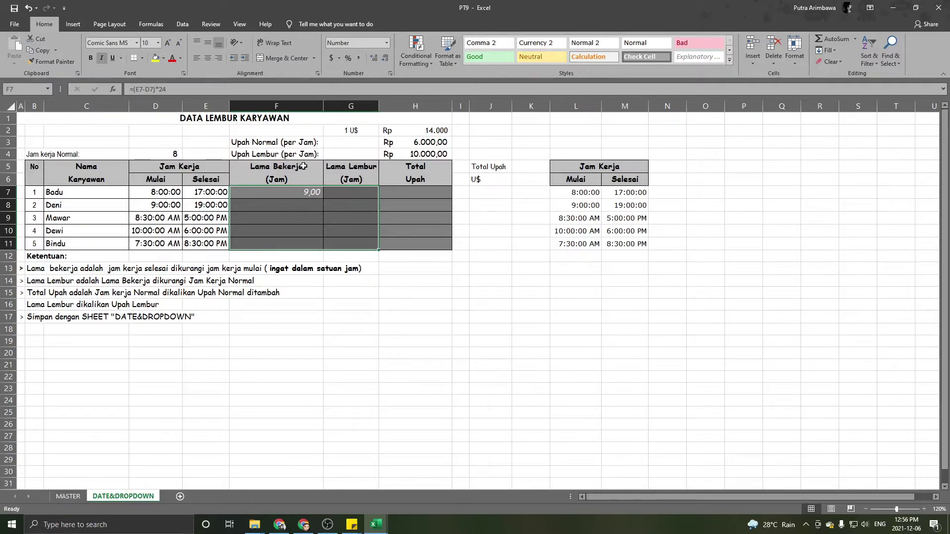
# - Check the formula in F7 and fill it down to F11 for all employees
pyautogui.click(312, 193)
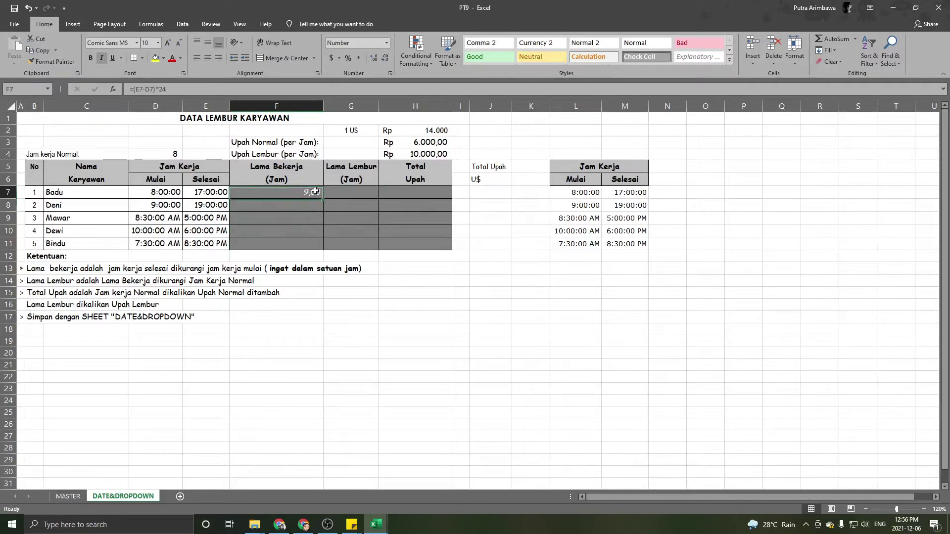
pyautogui.click(315, 207)
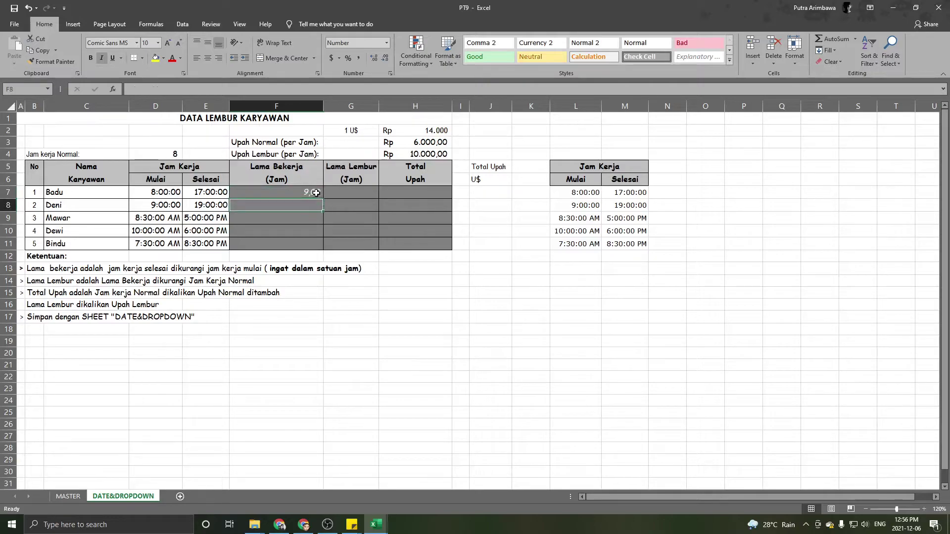
pyautogui.click(316, 192)
pyautogui.doubleClick(271, 196)
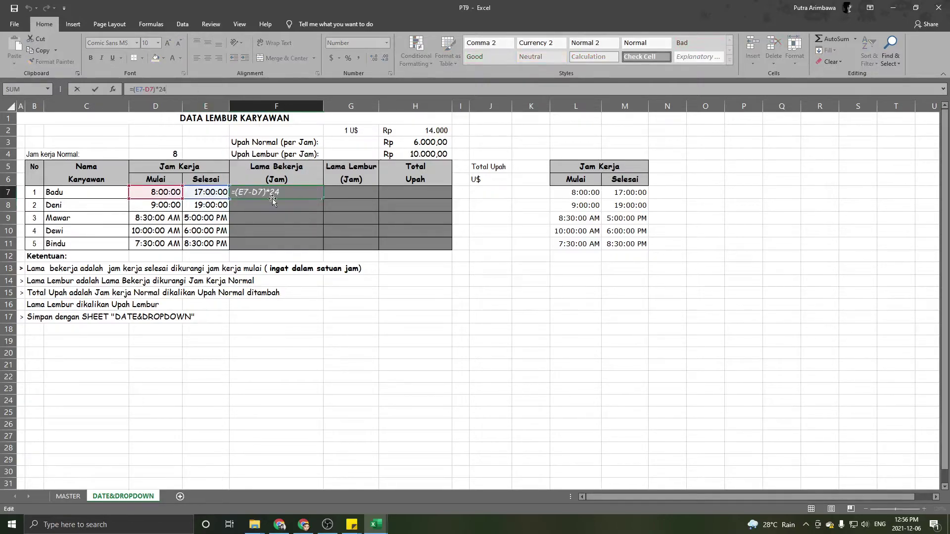
pyautogui.hotkey('ctrl', 'Return')
pyautogui.moveTo(323, 198); pyautogui.dragTo(317, 246)
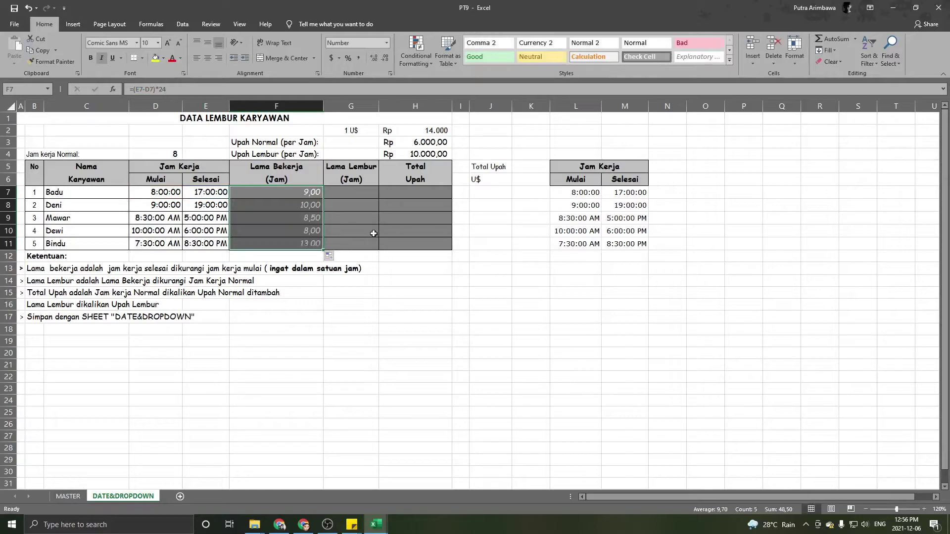
# - Build the overtime formula in G7 as hours worked minus normal working hours, =F7-$D$4, with an absolute reference
pyautogui.click(358, 195)
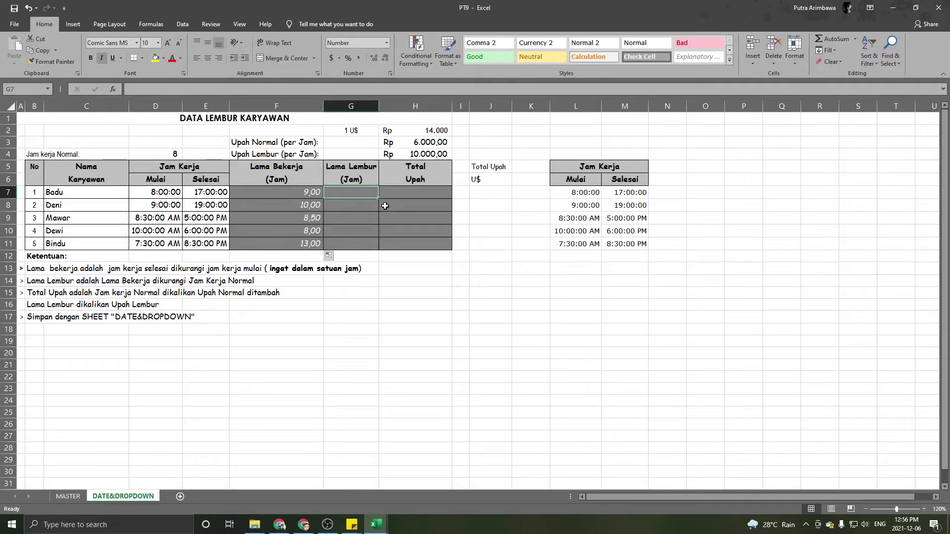
pyautogui.write('=')
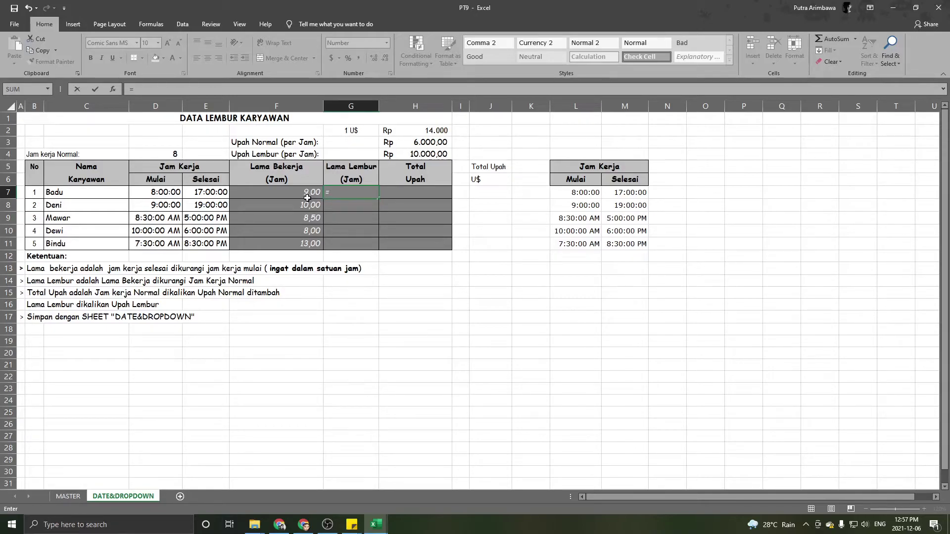
pyautogui.click(154, 93)
pyautogui.click(303, 194)
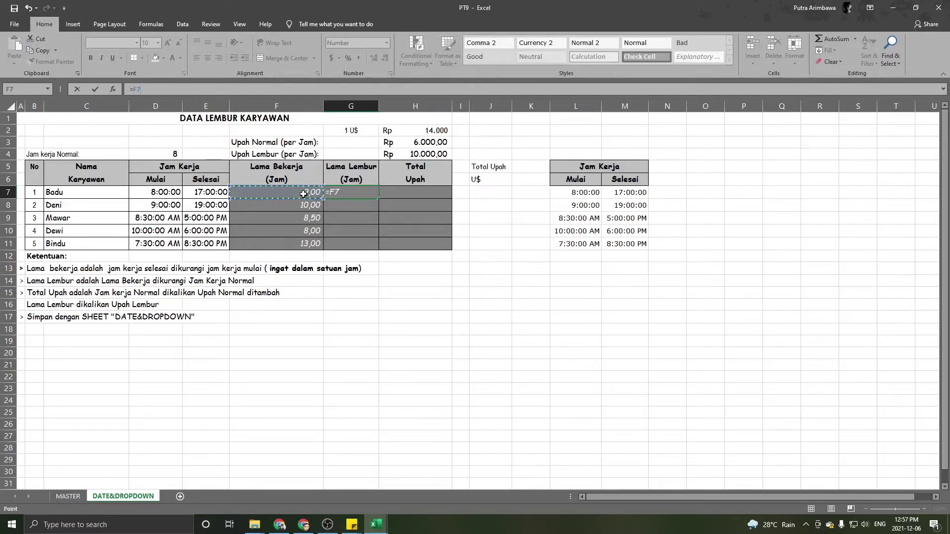
pyautogui.write('*')
pyautogui.click(161, 155)
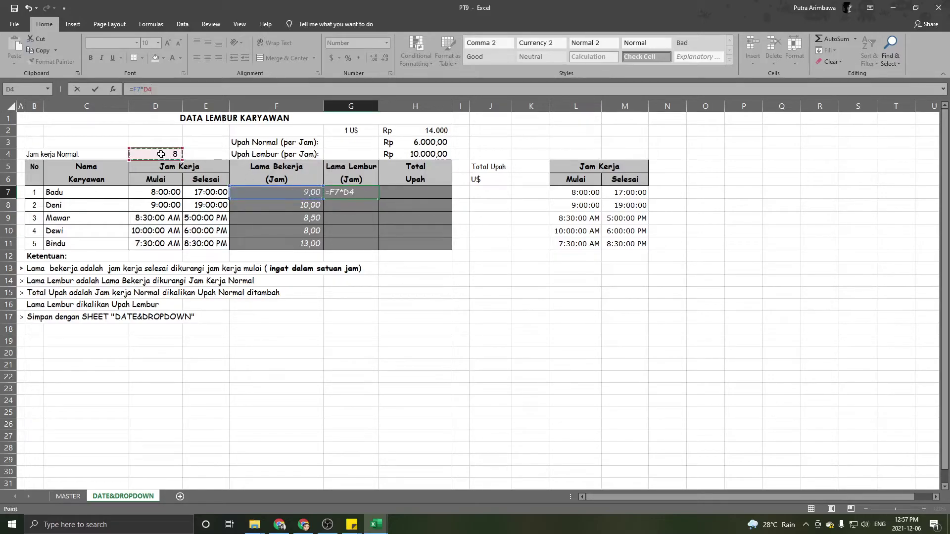
pyautogui.click(342, 193)
pyautogui.press('BackSpace')
pyautogui.write('-')
pyautogui.doubleClick(147, 89)
pyautogui.press('F4')
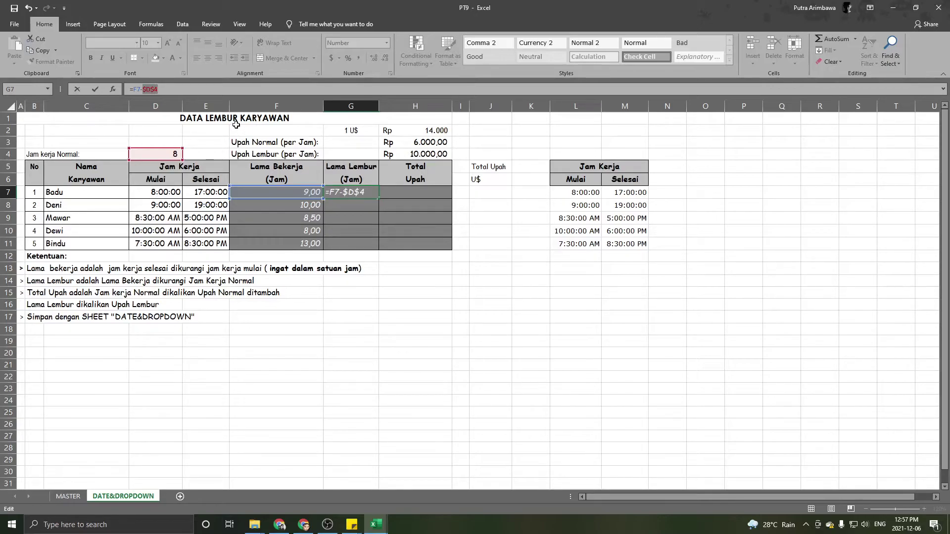
# - Remove the reference to the normal working hours from the G7 formula, write it manually as $D$4 and enter the formula
pyautogui.click(164, 89)
pyautogui.press('BackSpace')
pyautogui.press('BackSpace')
pyautogui.press('BackSpace')
pyautogui.press('BackSpace')
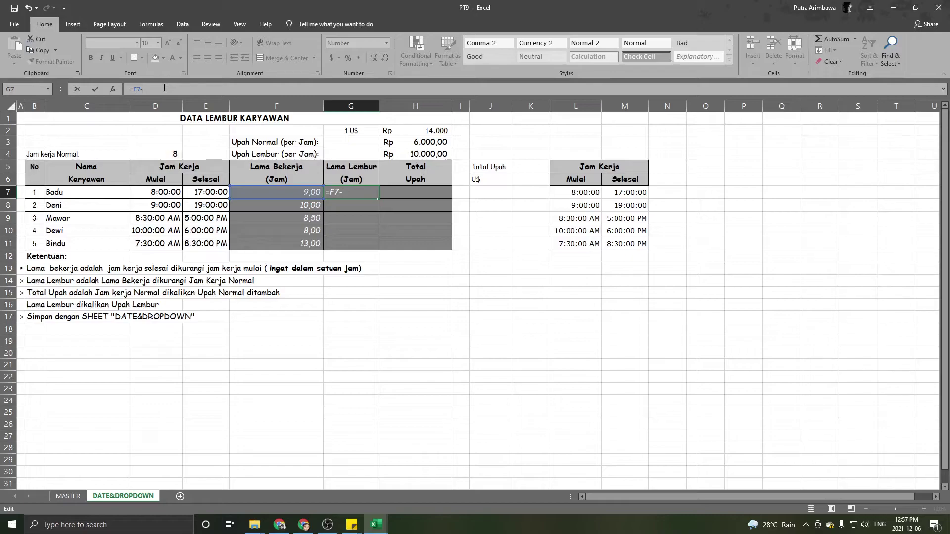
pyautogui.write('$')
pyautogui.write('d')
pyautogui.press('BackSpace')
pyautogui.write('D$4')
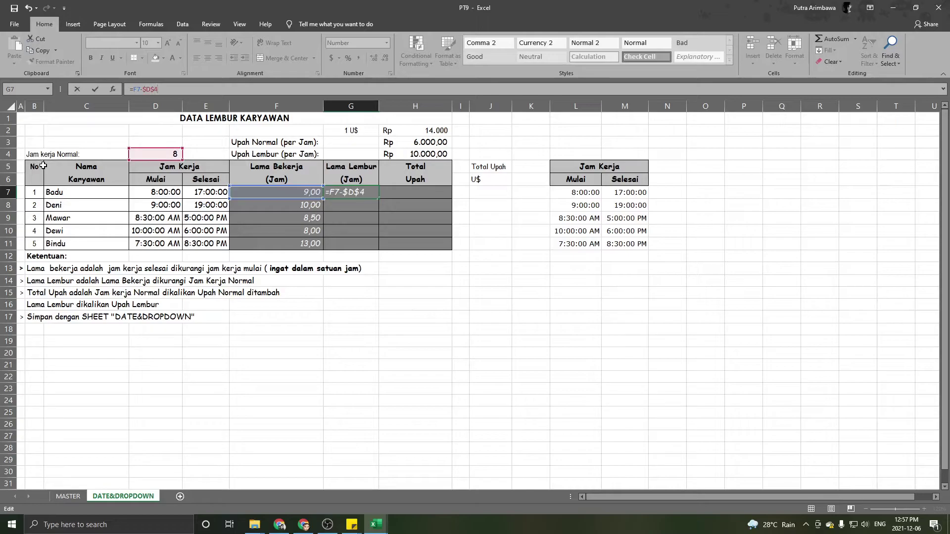
pyautogui.press('Return')
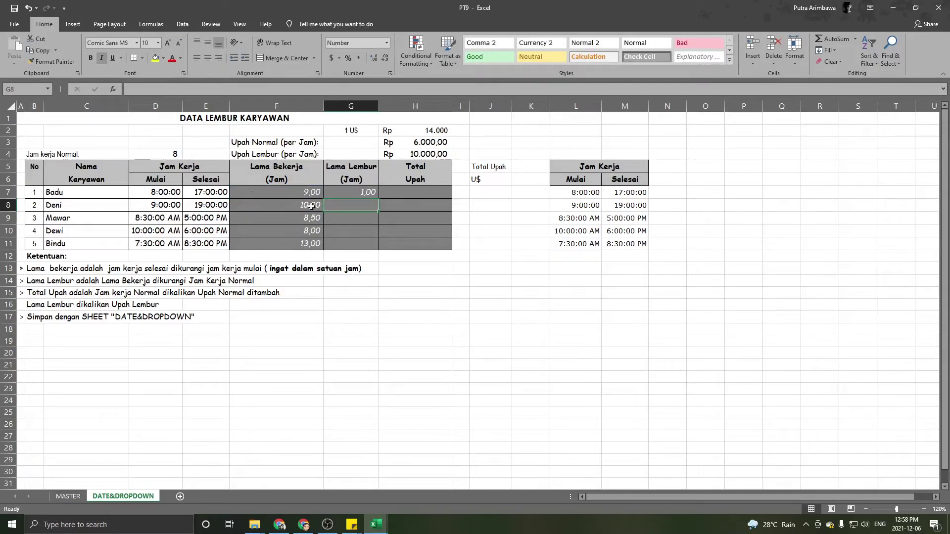
# - Fill the overtime formula from G7 down to G11
pyautogui.click(354, 196)
pyautogui.moveTo(380, 200); pyautogui.dragTo(378, 248)
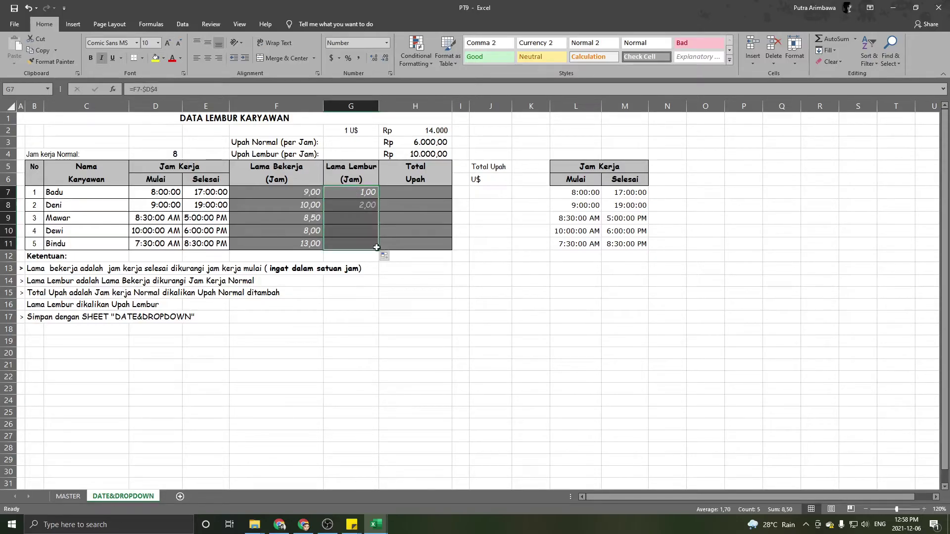
pyautogui.click(449, 285)
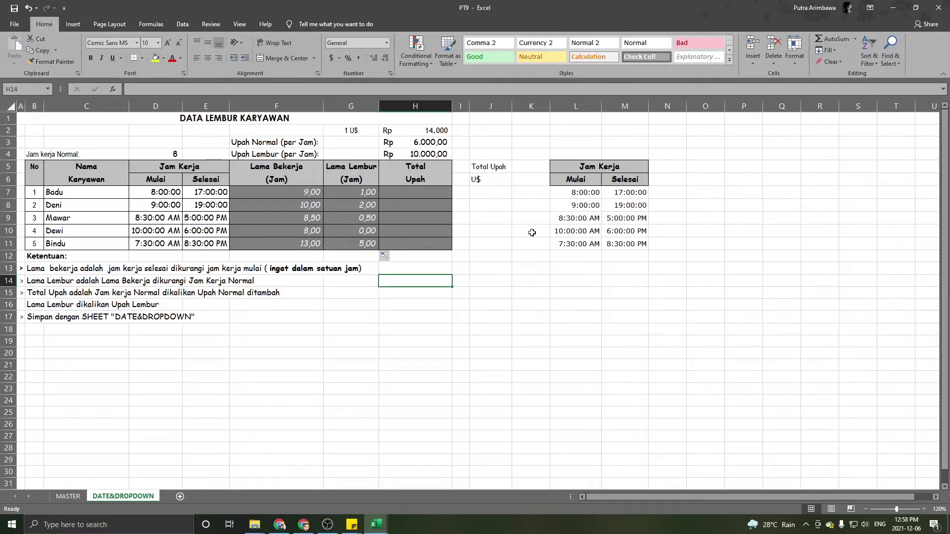
# - Start the total wage formula in H7 with eight normal hours times the normal hourly wage as an absolute reference, =(8*$H$3)
pyautogui.click(428, 196)
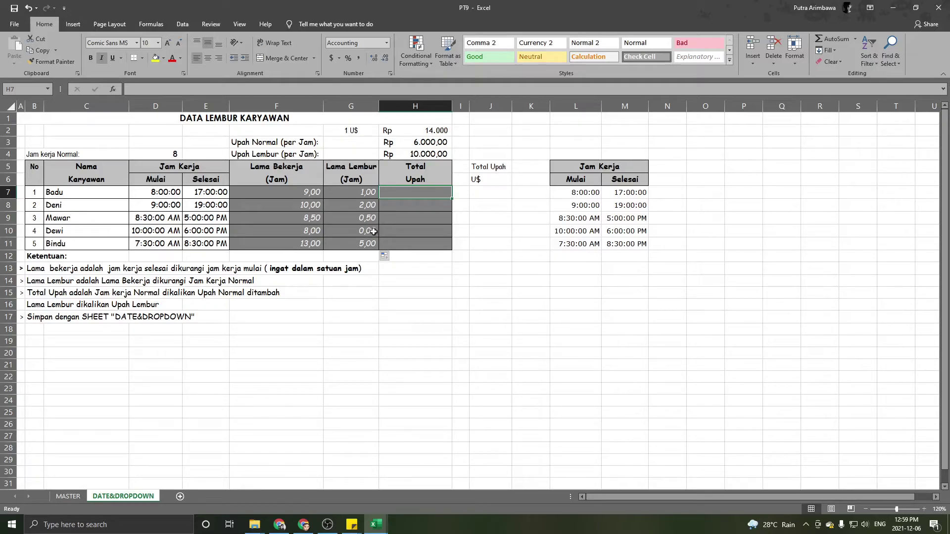
pyautogui.press('F2')
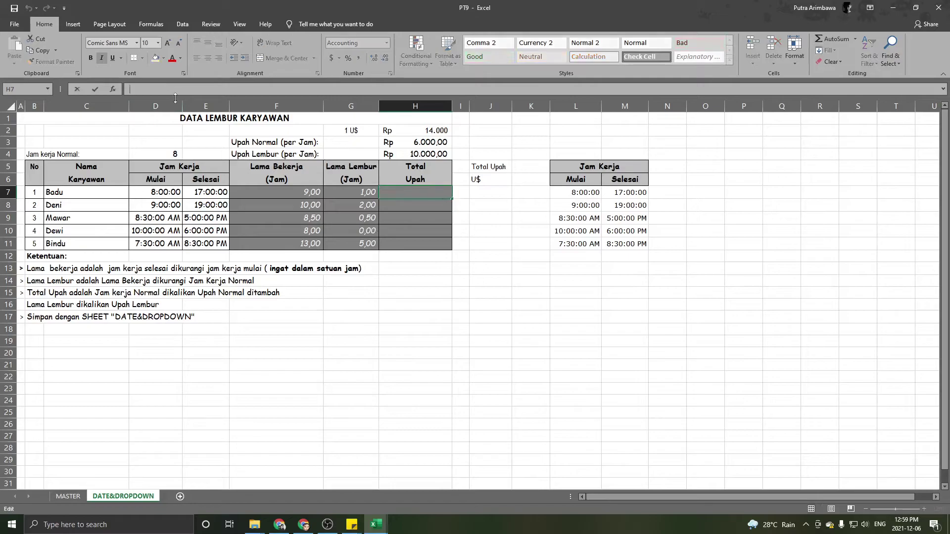
pyautogui.write('=')
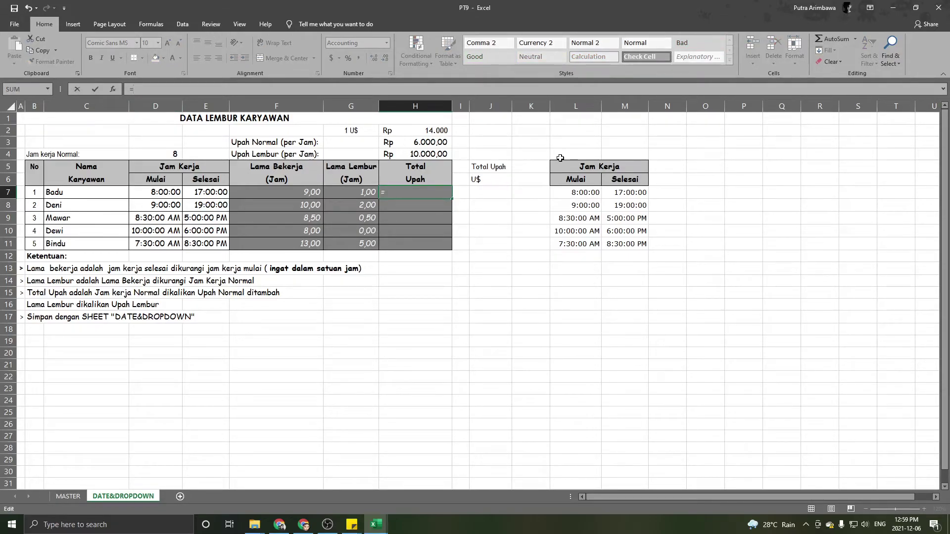
pyautogui.write('(8*')
pyautogui.click(409, 142)
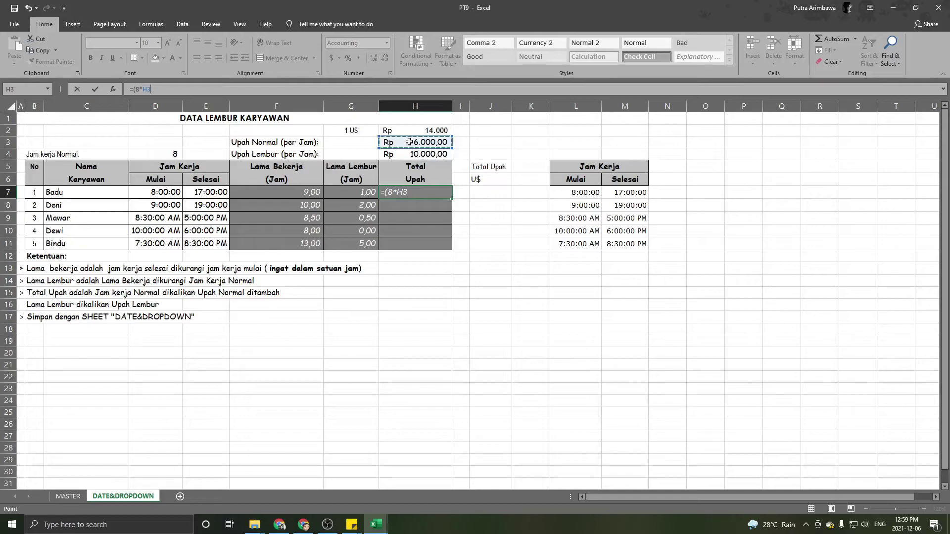
pyautogui.press('F4')
pyautogui.write(')')
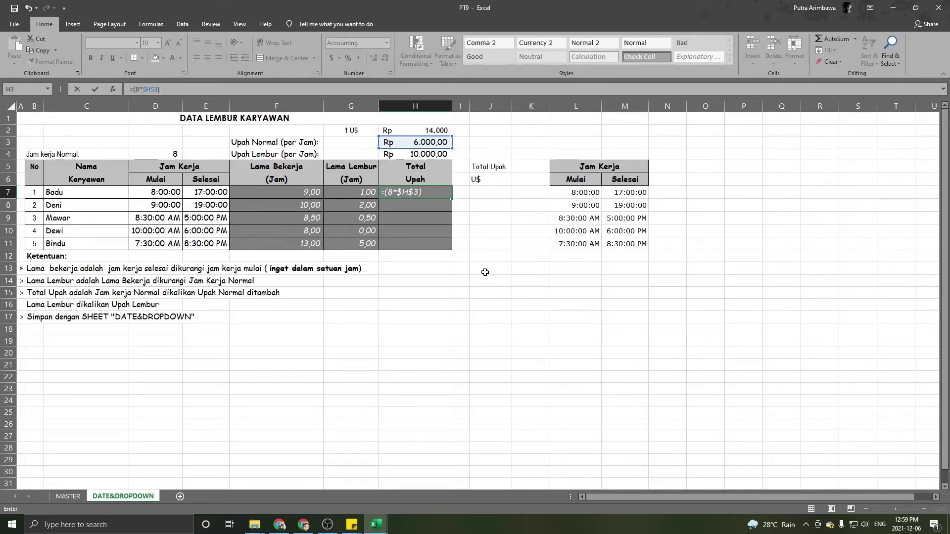
# - Complete the H7 formula by adding overtime hours times the absolute overtime wage, +(G7*$H$4), and enter it
pyautogui.write('+(')
pyautogui.click(355, 192)
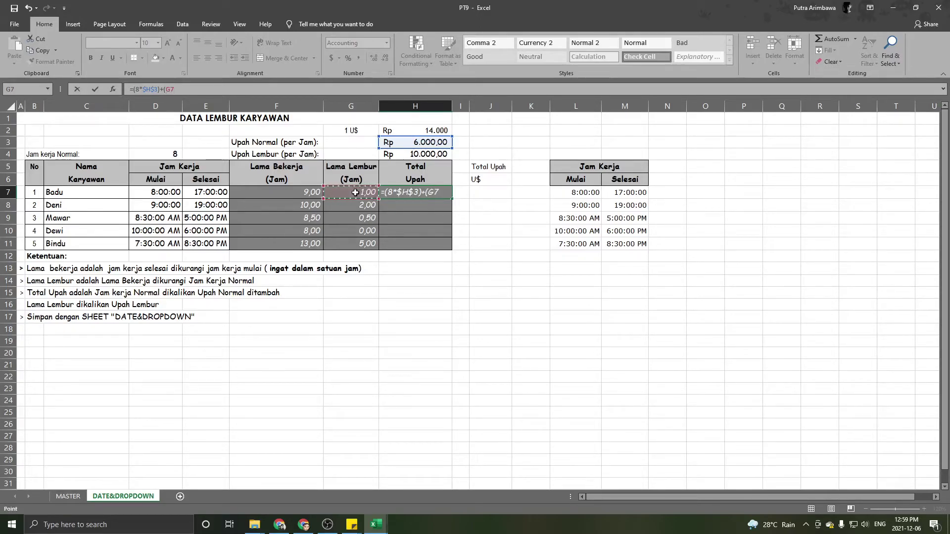
pyautogui.write('*')
pyautogui.click(410, 154)
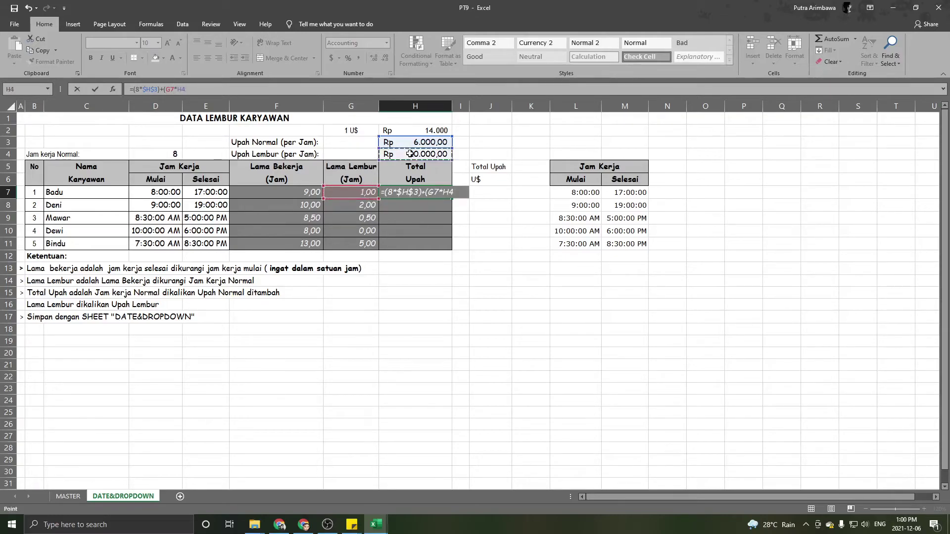
pyautogui.press('F4')
pyautogui.write(')')
pyautogui.press('Return')
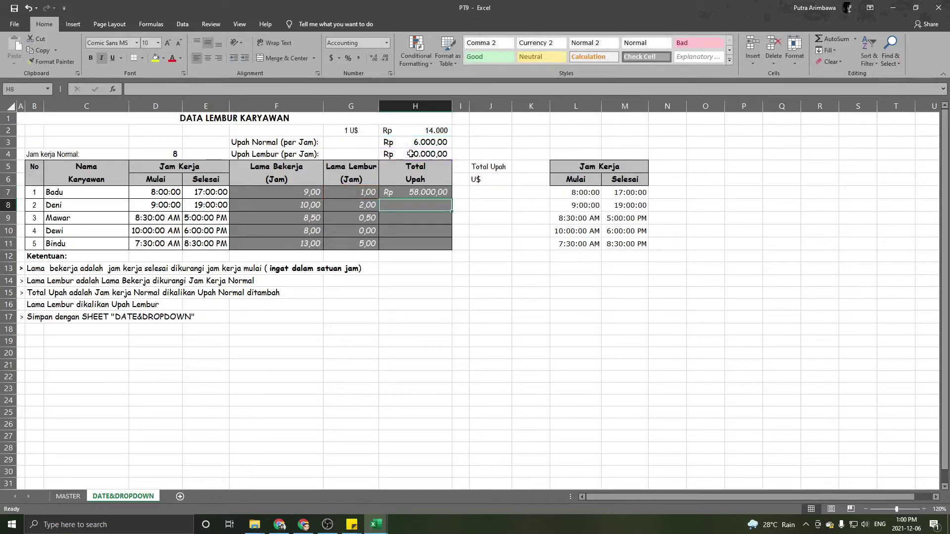
# - Fill the total wage formula from H7 down to H11 for all employees
pyautogui.click(438, 197)
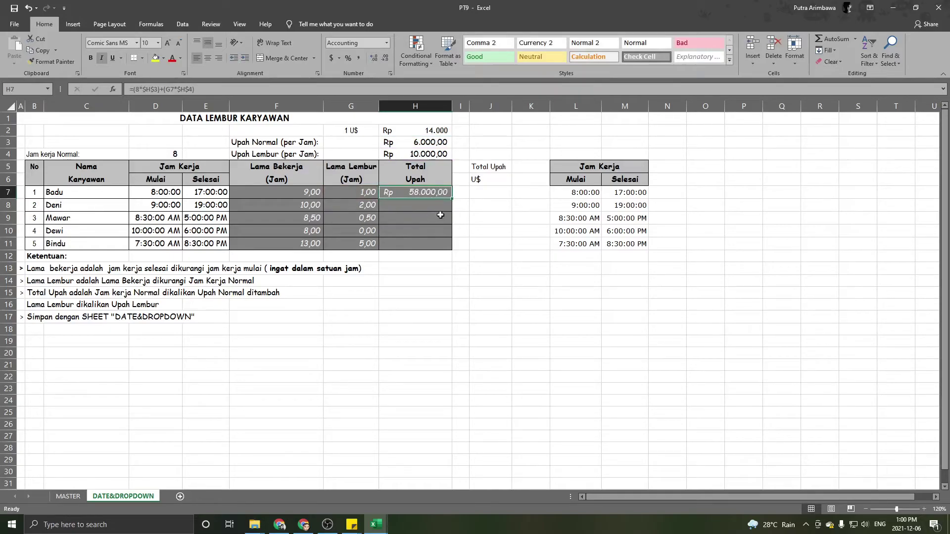
pyautogui.moveTo(451, 200); pyautogui.dragTo(452, 249)
pyautogui.click(525, 192)
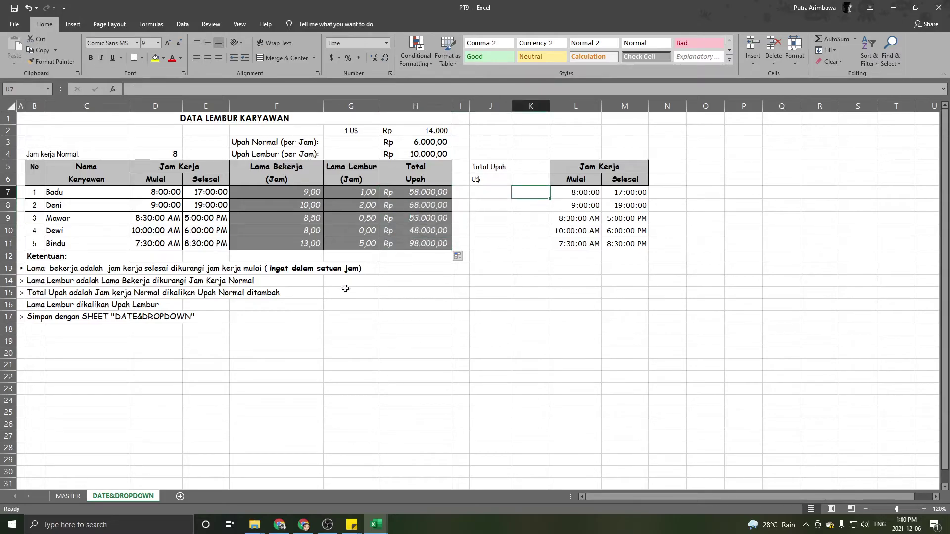
pyautogui.click(346, 289)
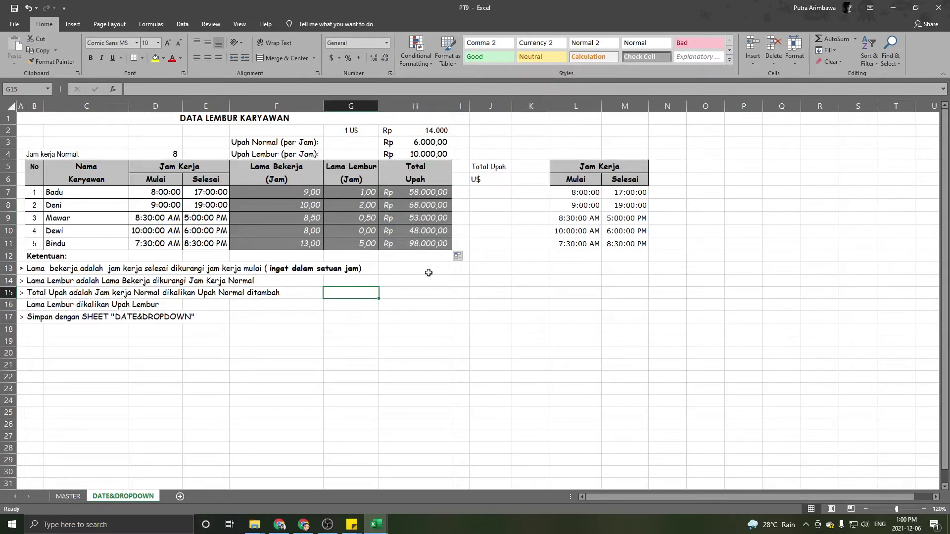
pyautogui.click(194, 281)
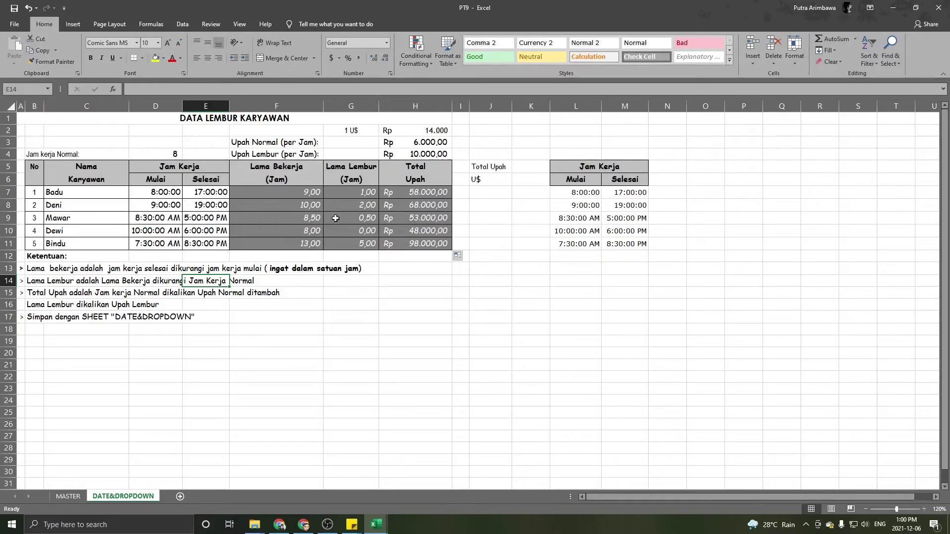
# - Check the total wage formula in H7 and set the normal hourly wage in H3 to 7000
pyautogui.click(415, 194)
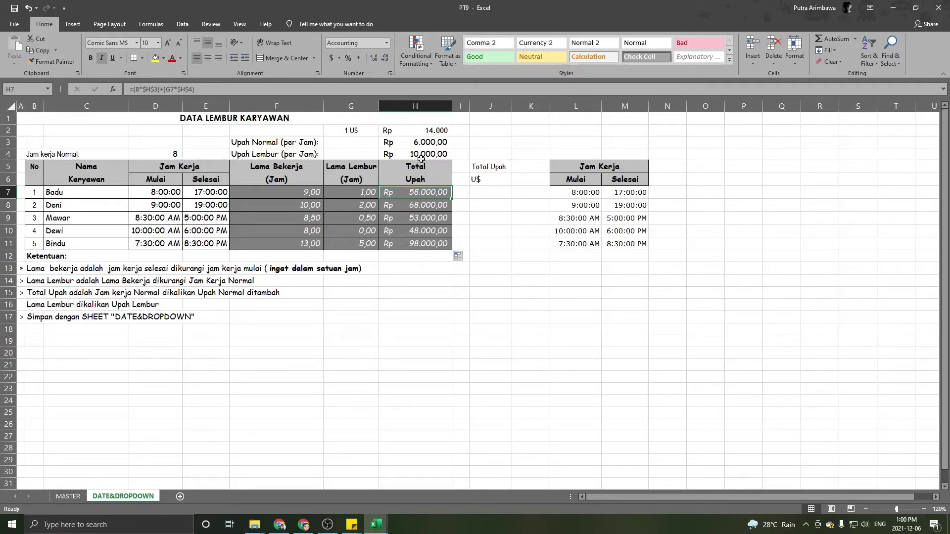
pyautogui.click(424, 143)
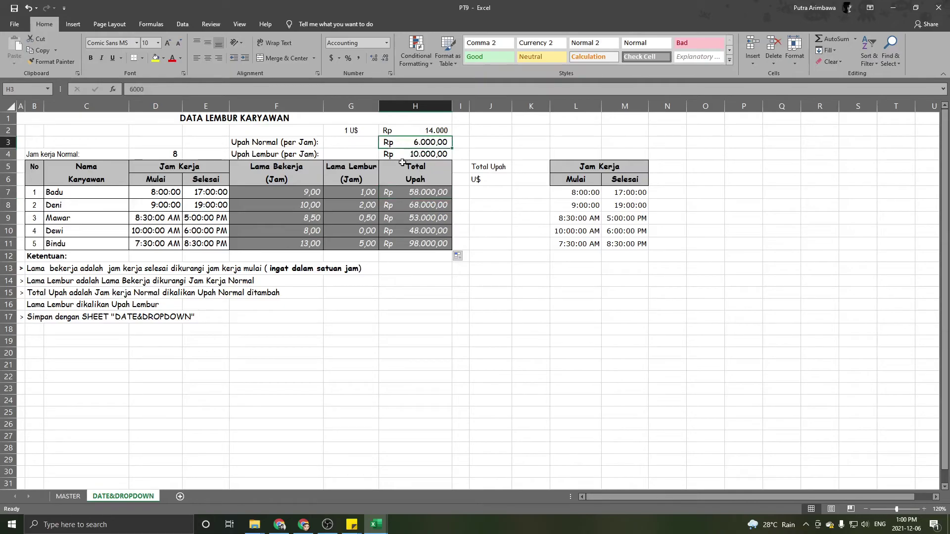
pyautogui.click(341, 231)
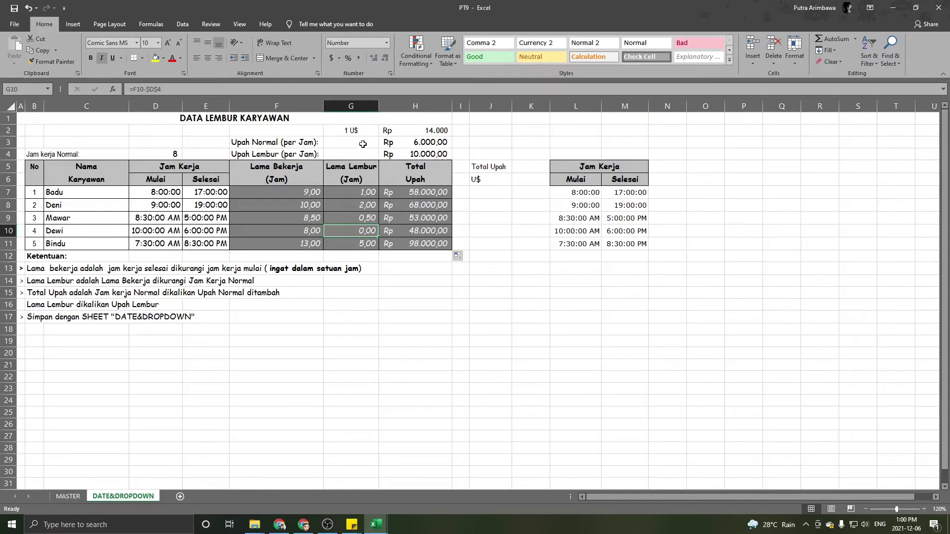
pyautogui.click(440, 141)
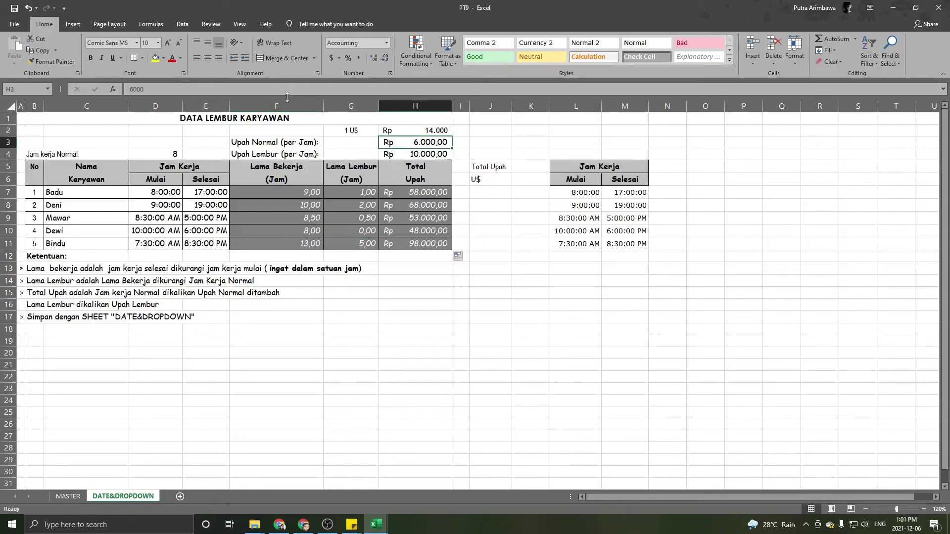
pyautogui.doubleClick(133, 89)
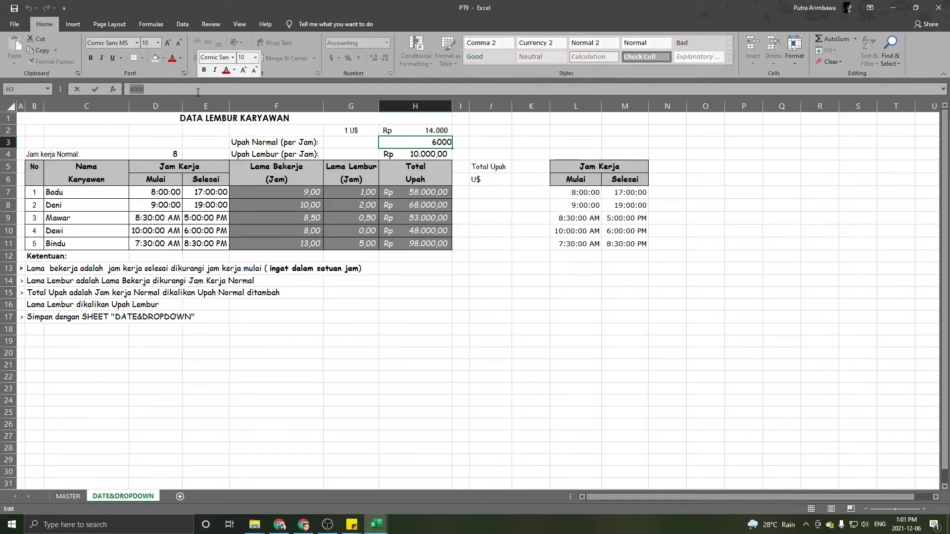
pyautogui.write('700')
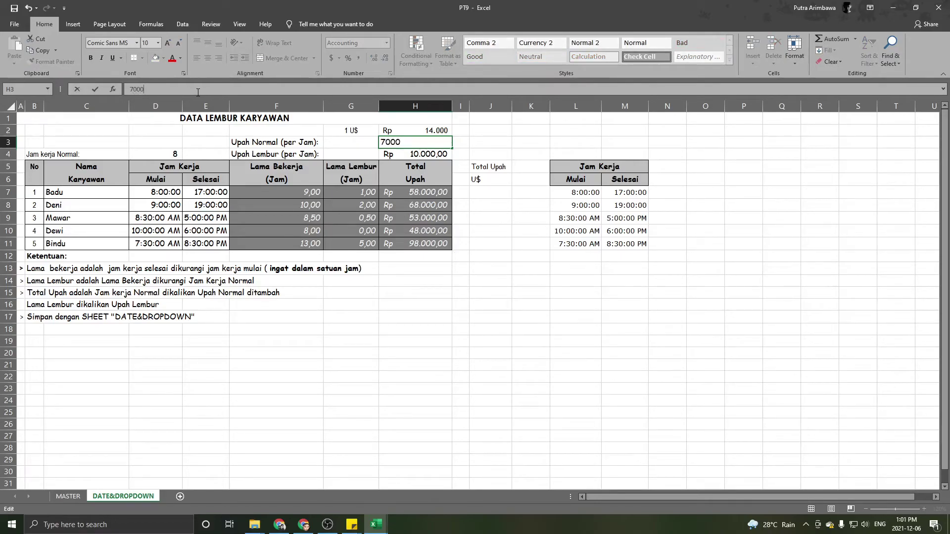
pyautogui.press('Return')
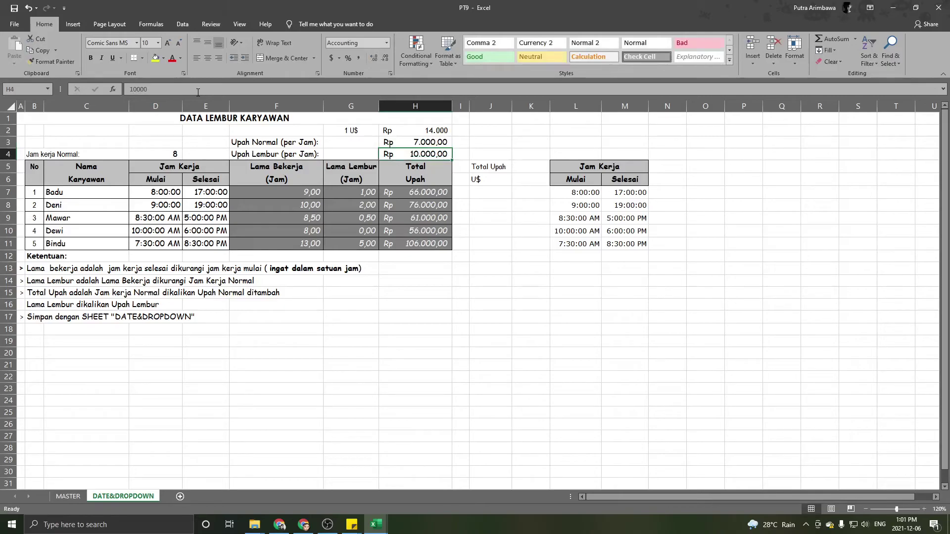
# - Check the total wage in H7 again and set the overtime hourly wage in H4 to 12.000
pyautogui.click(414, 195)
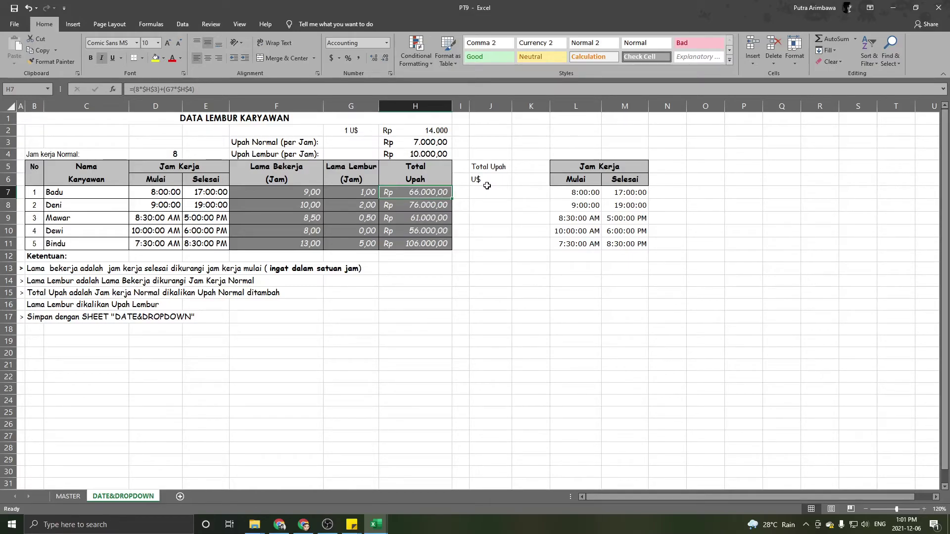
pyautogui.click(429, 145)
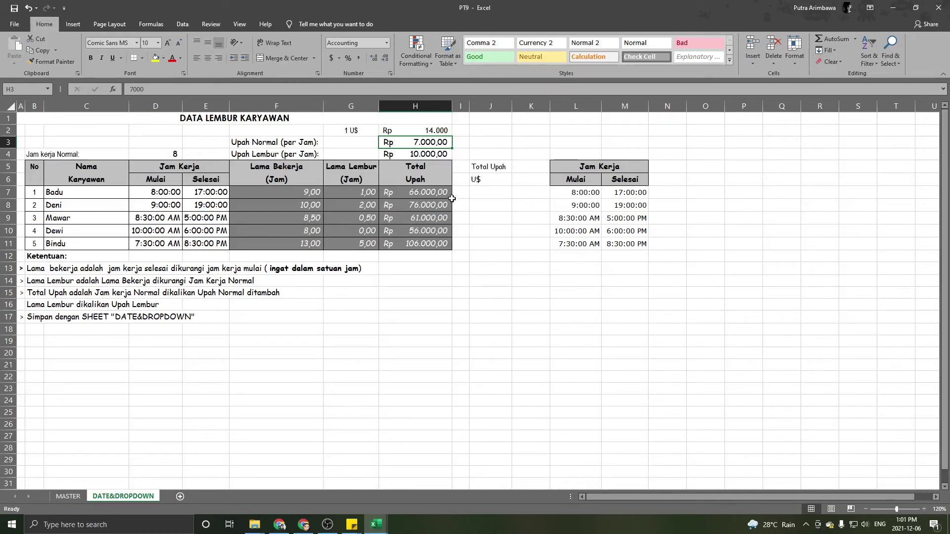
pyautogui.click(427, 155)
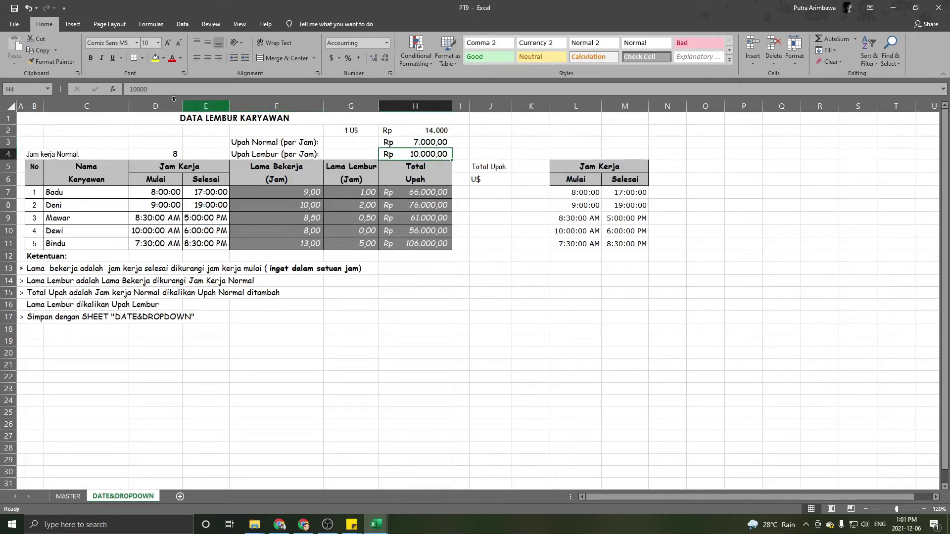
pyautogui.moveTo(158, 91); pyautogui.dragTo(112, 93)
pyautogui.write('12.000')
pyautogui.press('Return')
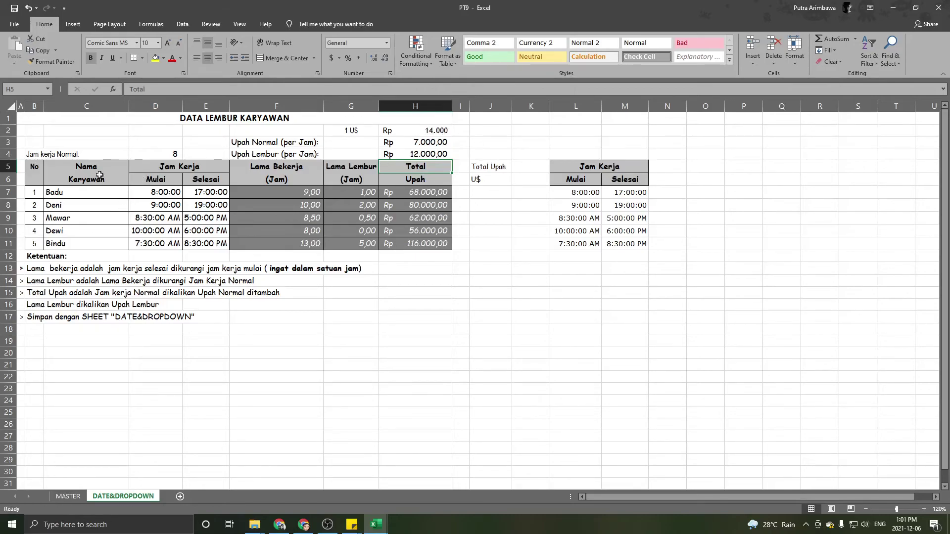
# - Make the Total Upah U$ heading in J5:J6 bold
pyautogui.click(170, 156)
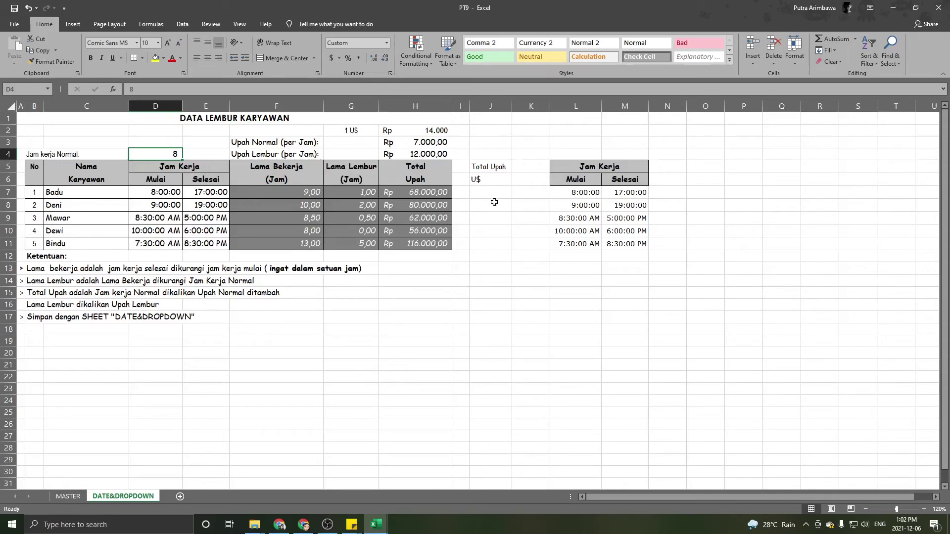
pyautogui.click(490, 180)
pyautogui.moveTo(490, 167); pyautogui.dragTo(491, 179)
pyautogui.click(92, 58)
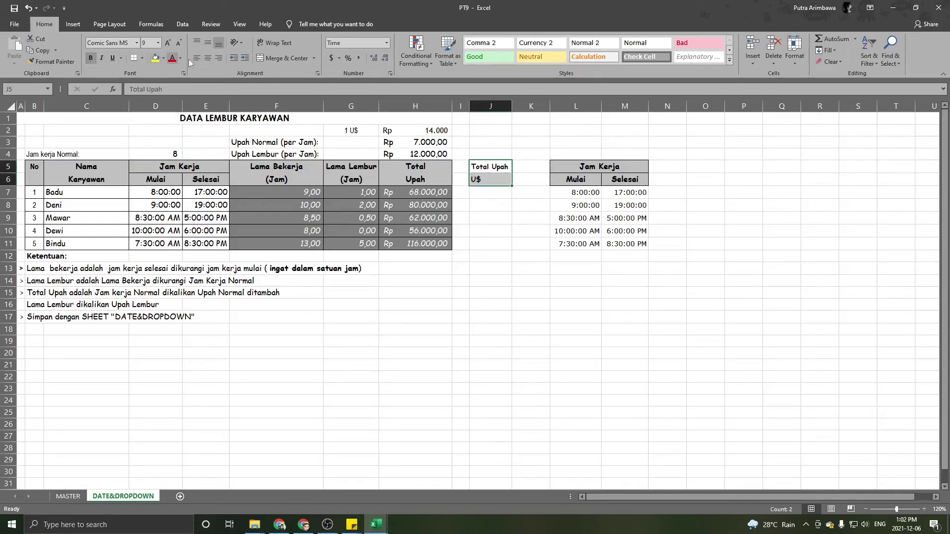
# - Enter a formula in J7 that divides the total wage by the dollar exchange rate, =H7/H2
pyautogui.click(489, 195)
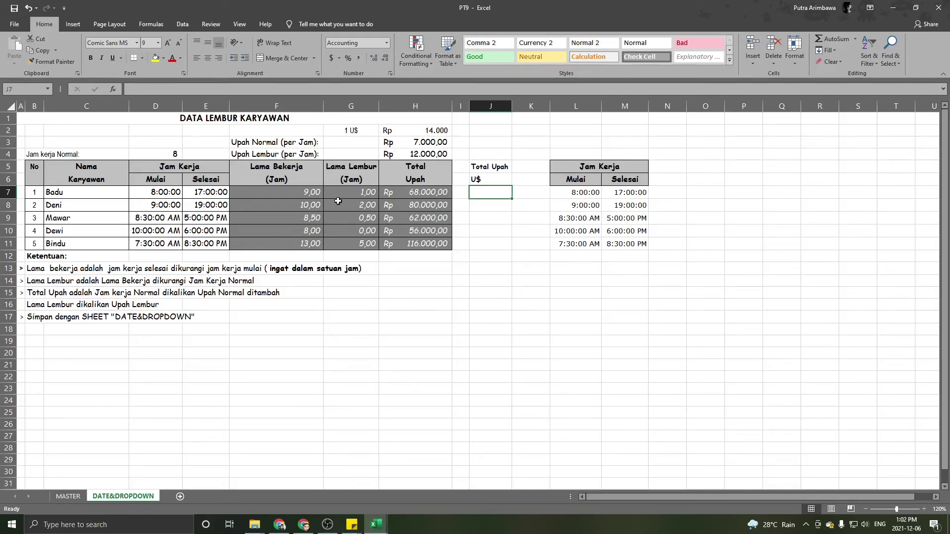
pyautogui.click(204, 89)
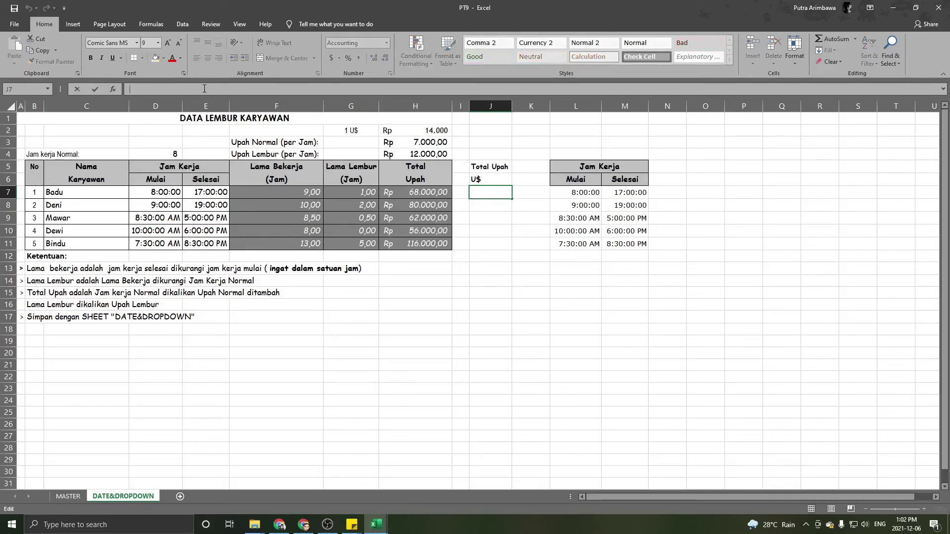
pyautogui.write('=')
pyautogui.click(436, 194)
pyautogui.write('/')
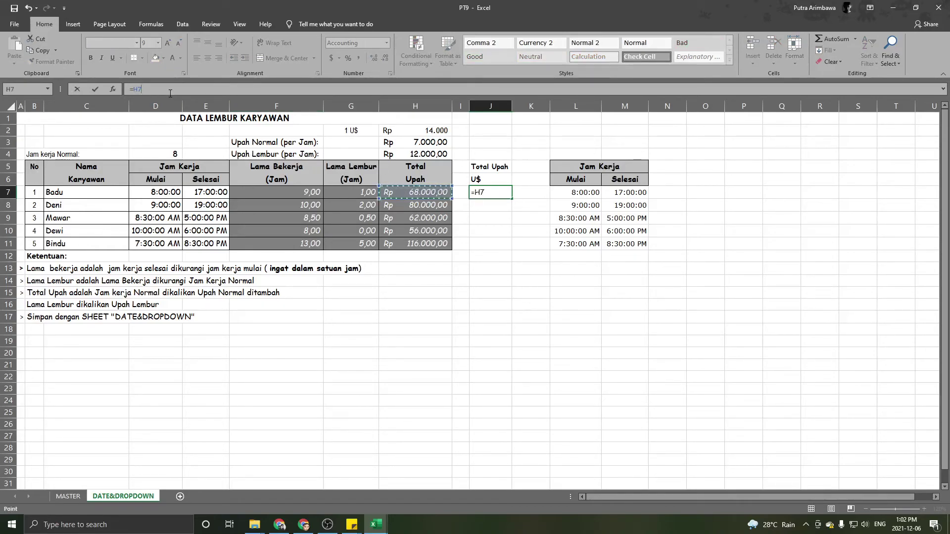
pyautogui.click(422, 132)
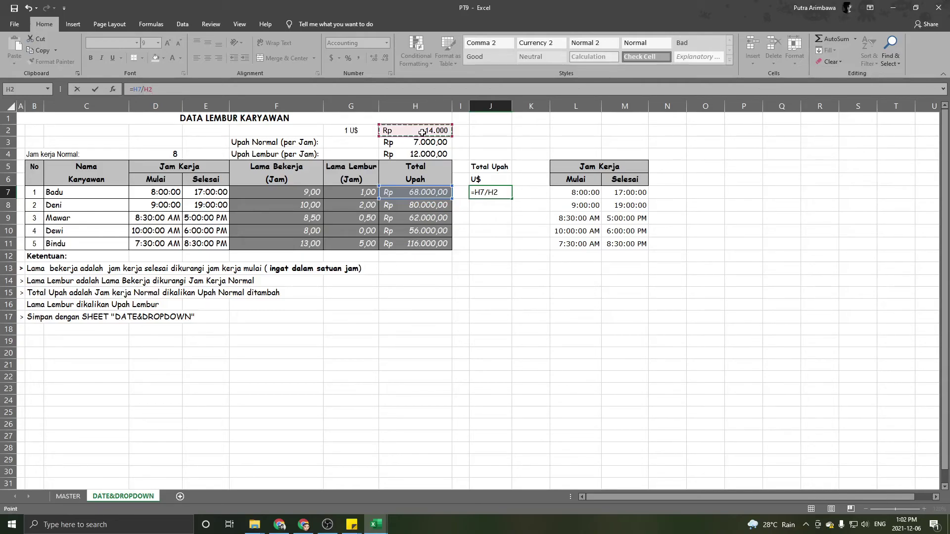
pyautogui.press('Return')
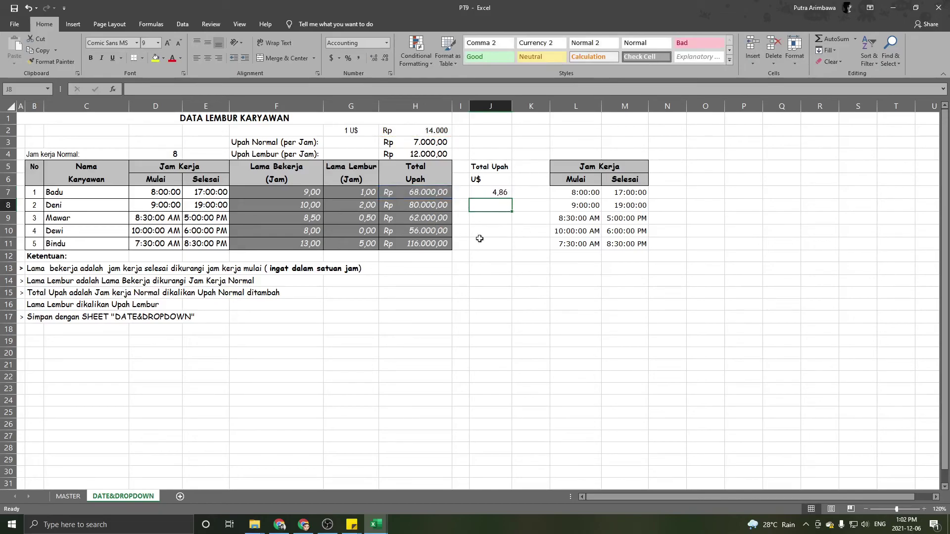
# - Make the exchange rate reference in the J7 formula absolute, =H7/$H$2
pyautogui.click(495, 194)
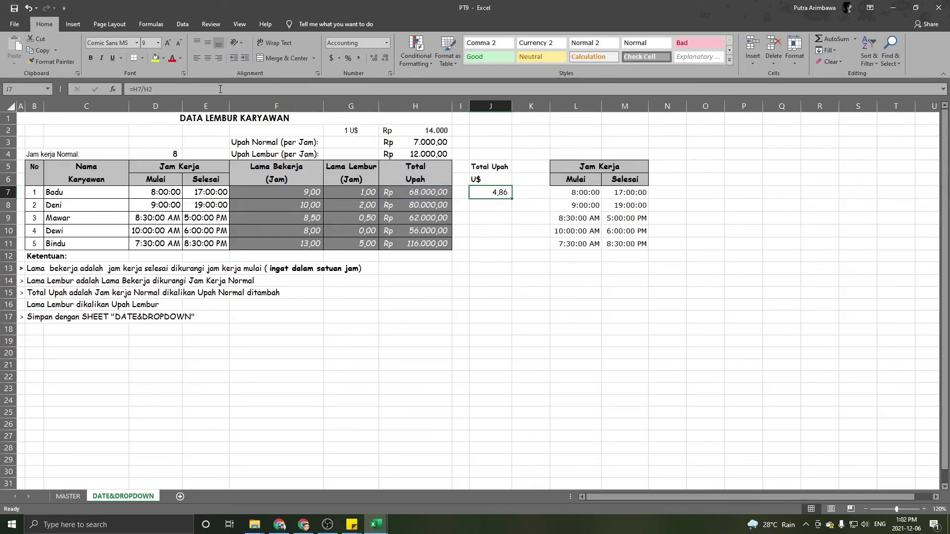
pyautogui.press('F2')
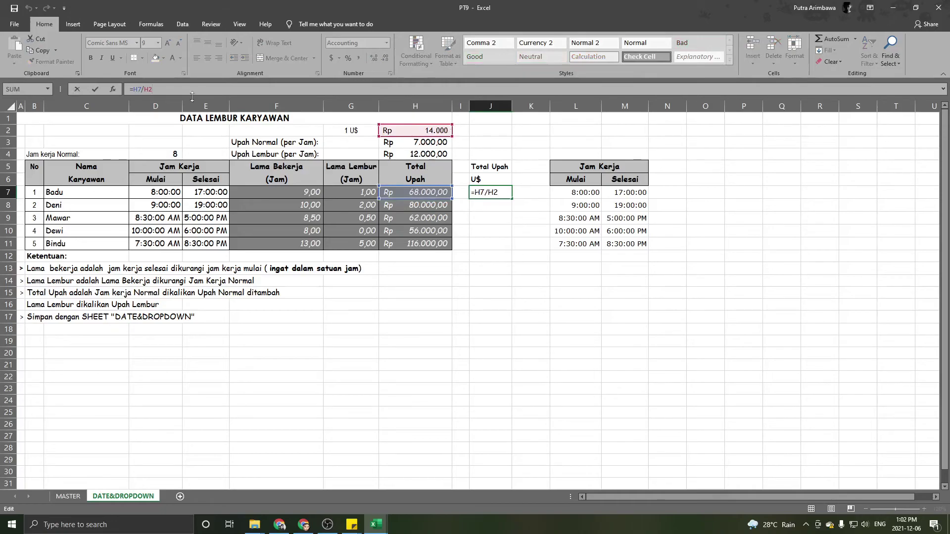
pyautogui.click(151, 90)
pyautogui.press('F4')
pyautogui.press('Return')
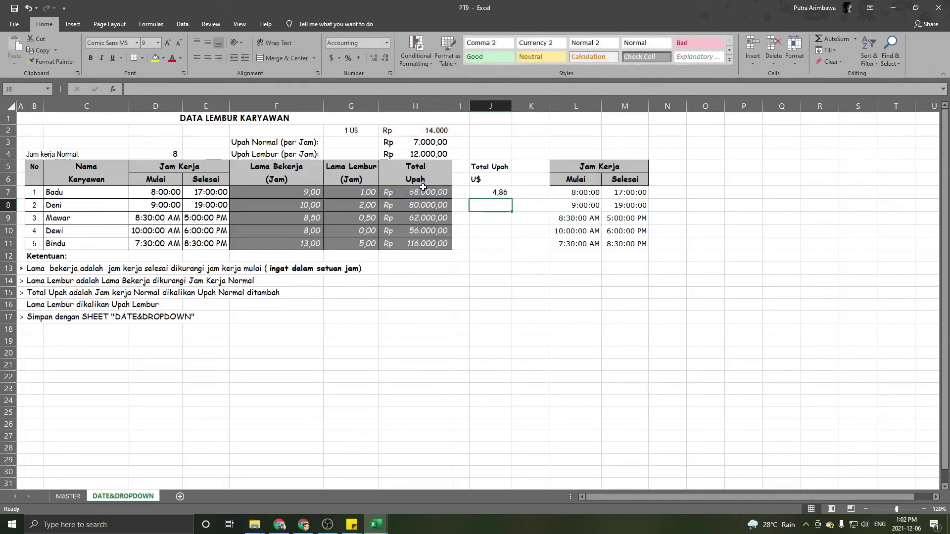
# - Fill the dollar conversion formula from J7 down to J11 and format the range as dollar accounting amounts
pyautogui.click(495, 188)
pyautogui.click(496, 234)
pyautogui.click(504, 194)
pyautogui.moveTo(512, 198); pyautogui.dragTo(509, 246)
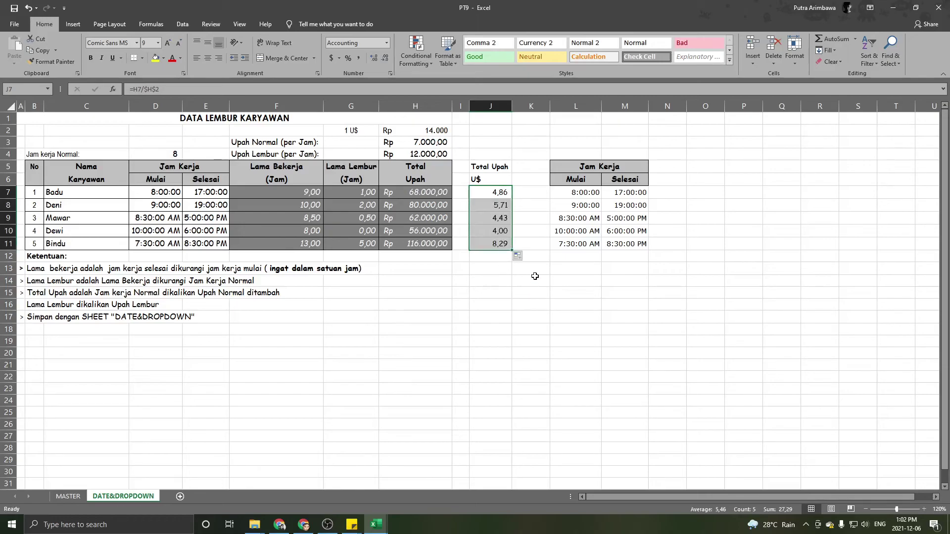
pyautogui.click(332, 58)
# - Remove the decimal places from the Total Upah amounts in H7:H11
pyautogui.moveTo(411, 193); pyautogui.dragTo(414, 243)
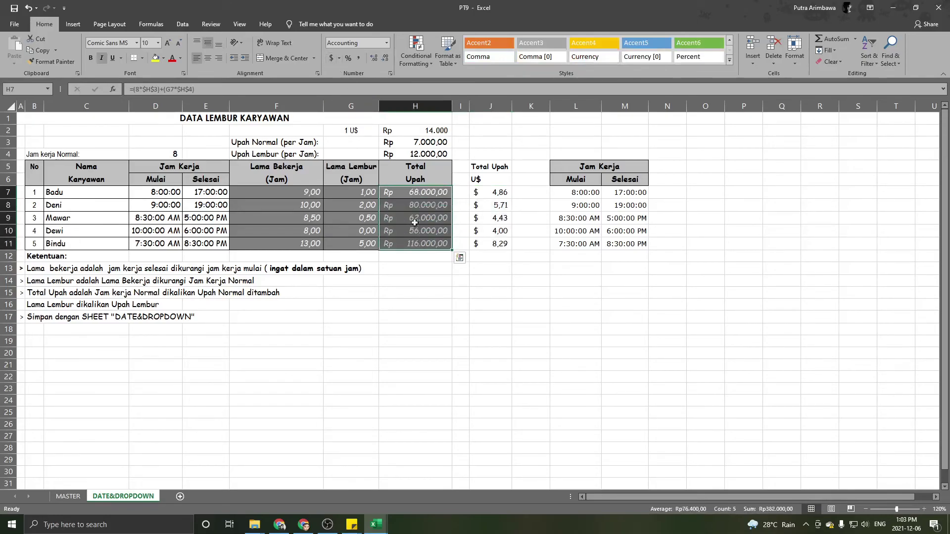
pyautogui.click(383, 58)
pyautogui.click(383, 57)
# - Format the Lama Bekerja and Lama Lembur hours in F7:G11 with one decimal place
pyautogui.moveTo(367, 193); pyautogui.dragTo(297, 243)
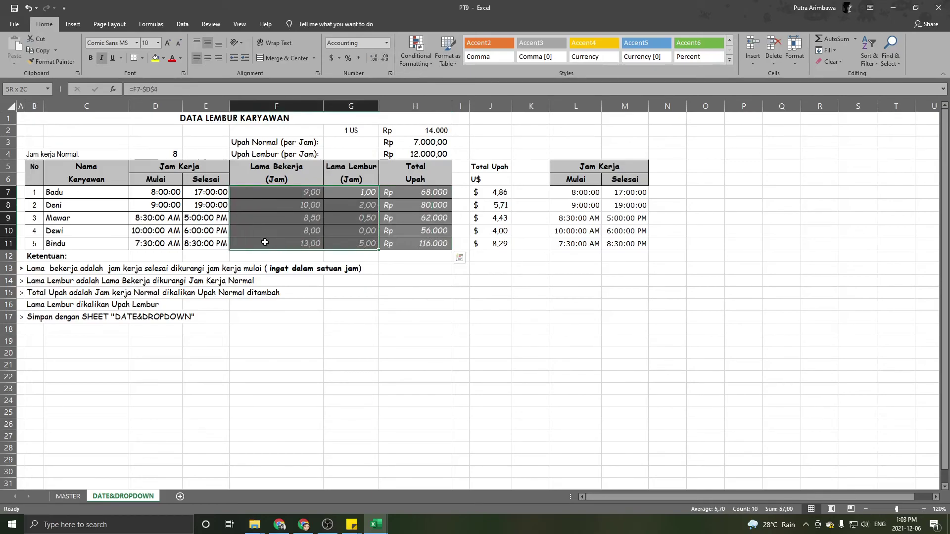
pyautogui.click(384, 58)
pyautogui.click(385, 59)
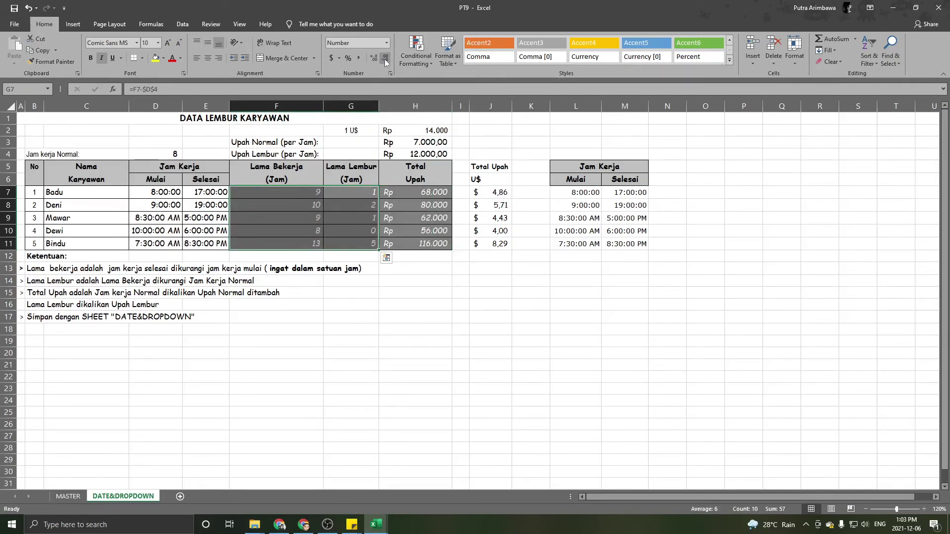
pyautogui.click(372, 57)
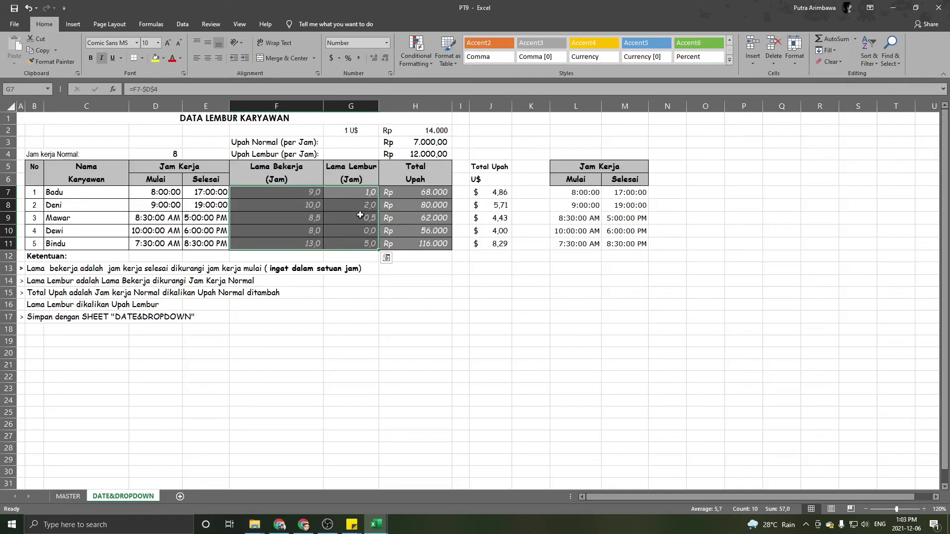
pyautogui.click(372, 57)
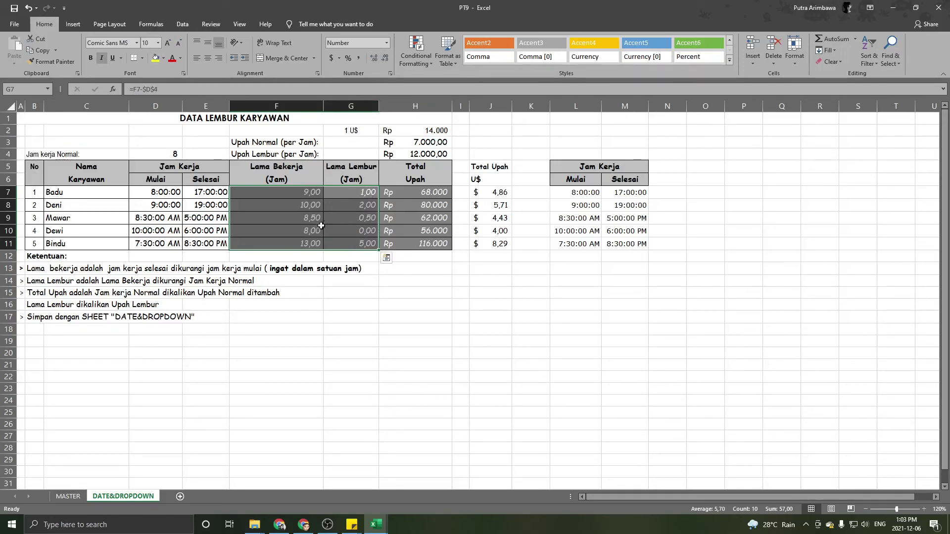
pyautogui.click(385, 59)
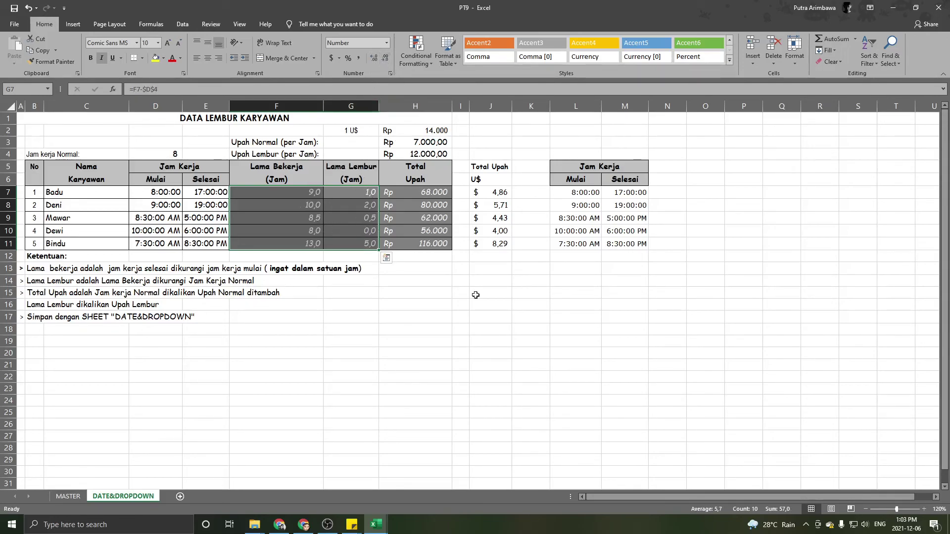
pyautogui.click(491, 281)
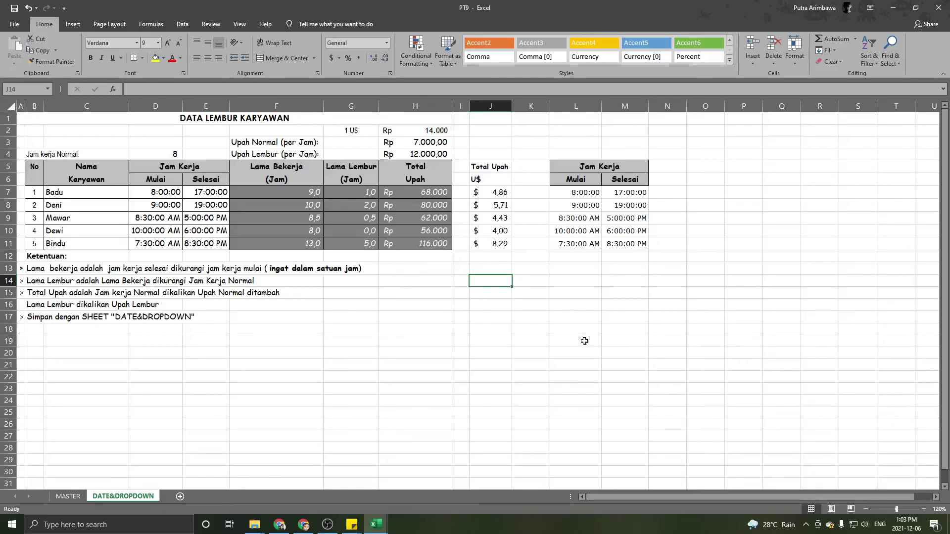
# - Save the PT9 workbook with the completed DATE&DROPDOWN sheet
pyautogui.click(564, 308)
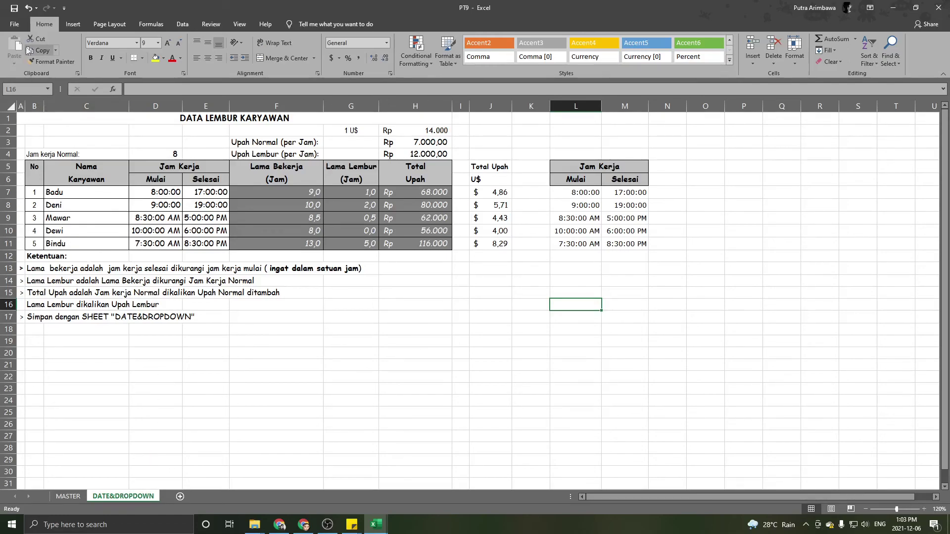
pyautogui.click(15, 24)
pyautogui.click(37, 138)
pyautogui.click(662, 230)
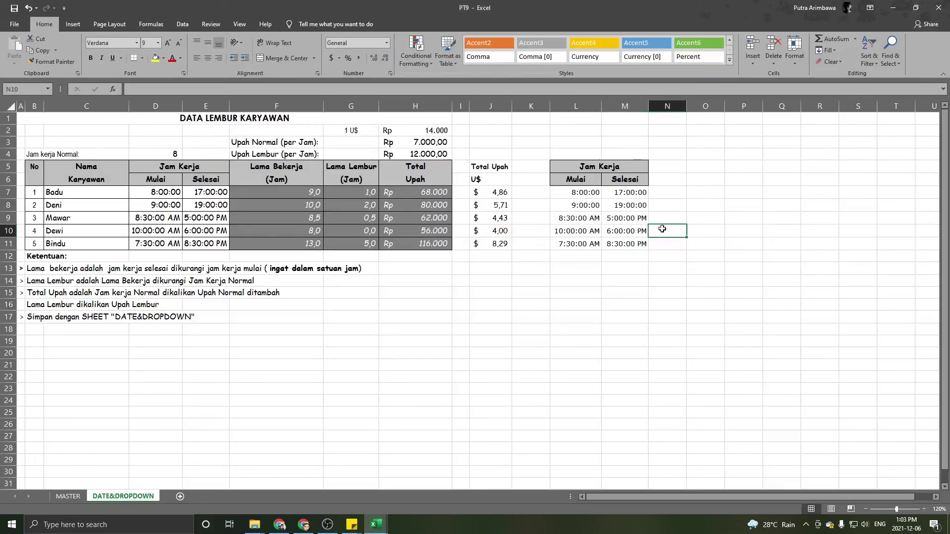
pyautogui.click(580, 302)
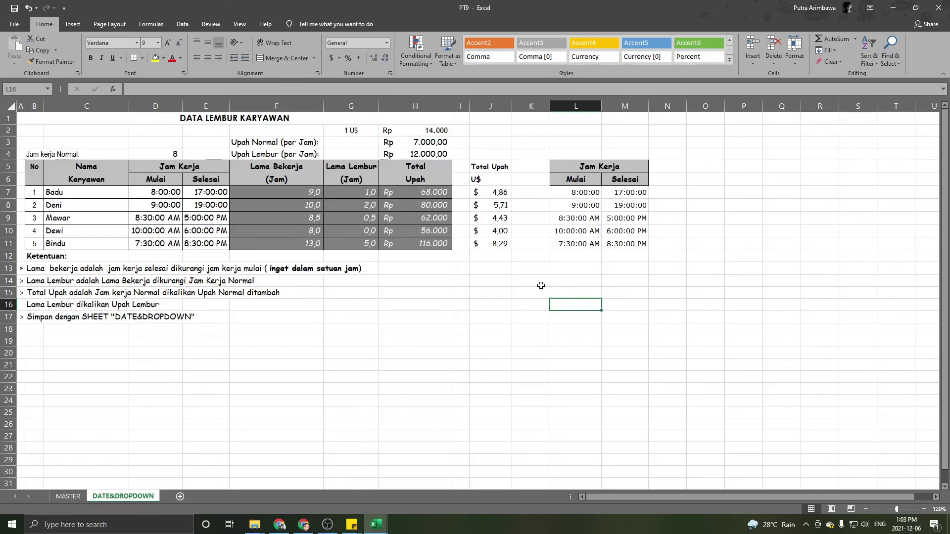
pyautogui.click(491, 257)
pyautogui.click(484, 282)
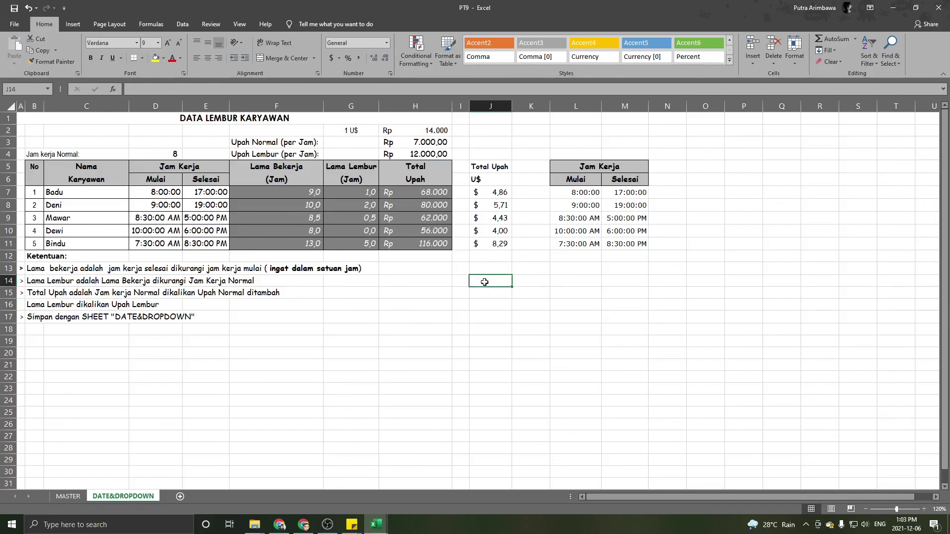